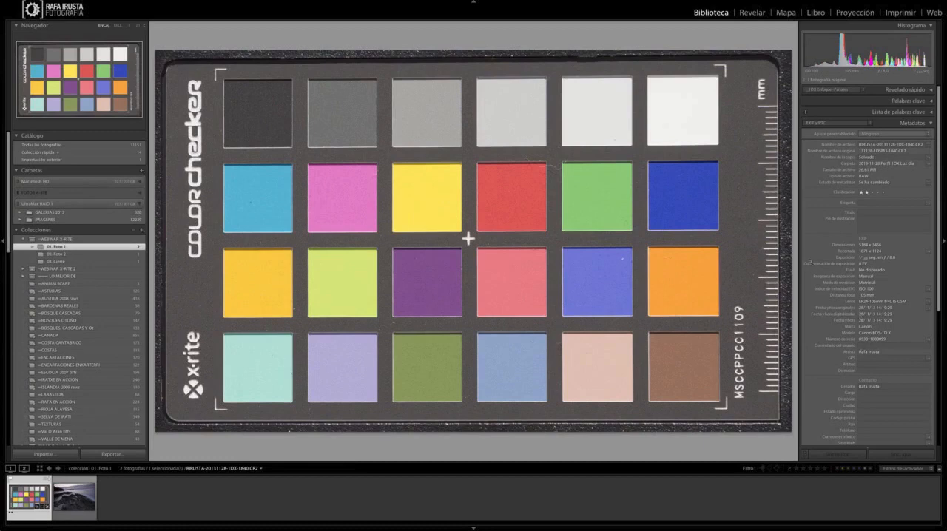
Step: Open the ColorChecker chart photo in the Develop module and choose the ColorChecker Passport preset for its export
{"action": "left_click", "coordinate": [751, 11]}
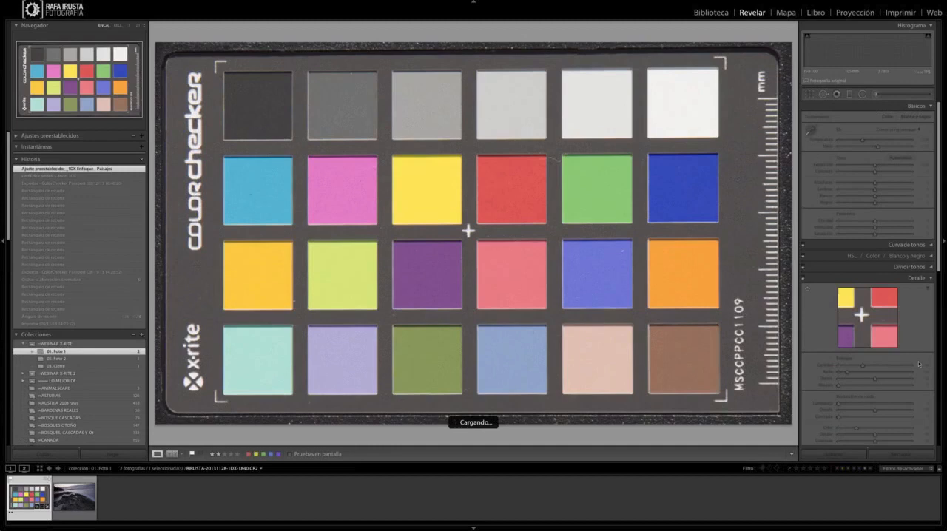
{"action": "scroll", "coordinate": [919, 364], "scroll_direction": "down", "scroll_amount": 10}
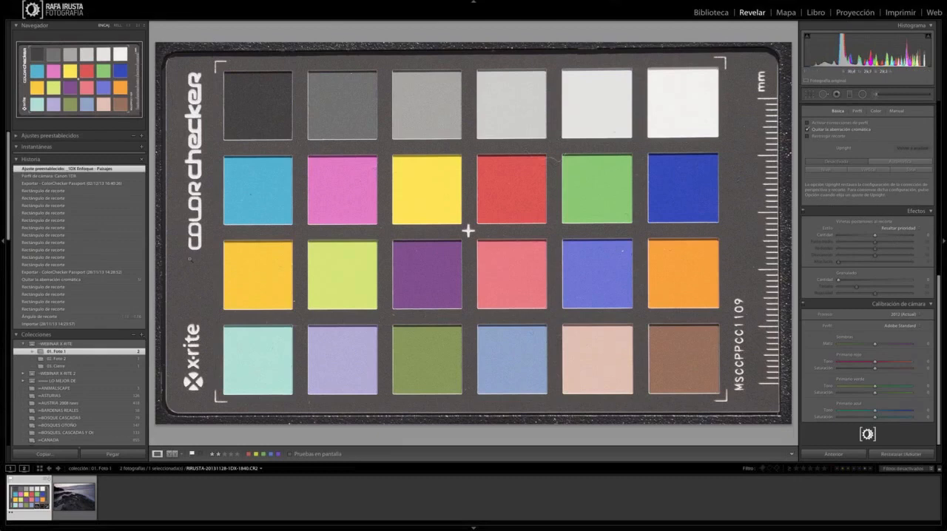
{"action": "key", "text": "shift+super+e"}
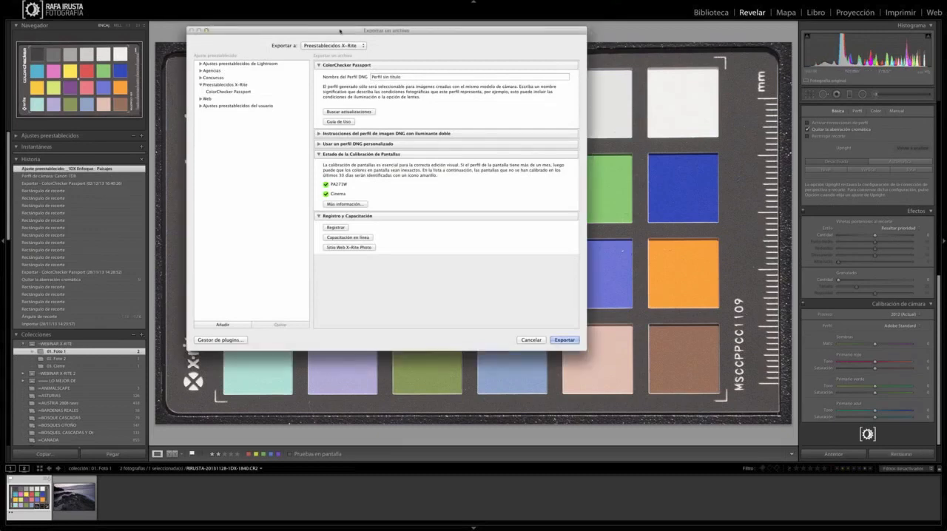
{"action": "left_click_drag", "start_coordinate": [339, 31], "coordinate": [353, 33]}
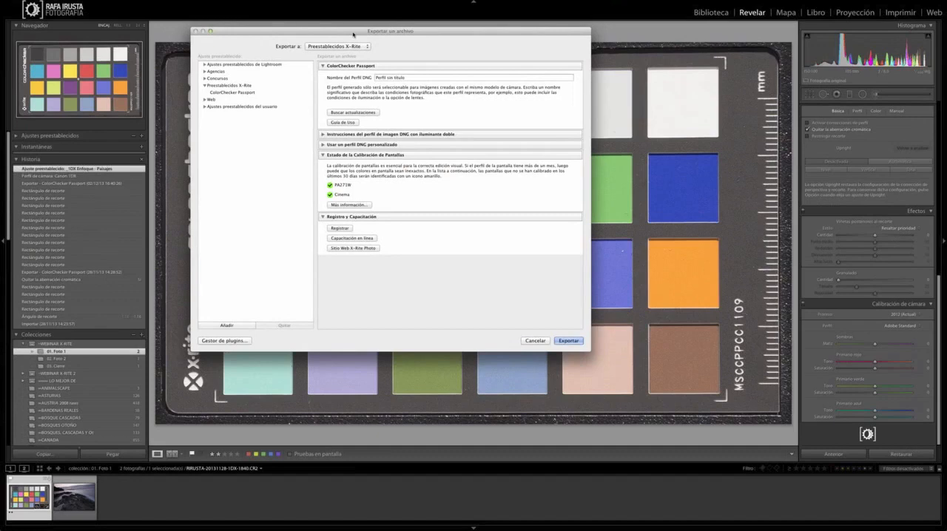
{"action": "left_click_drag", "start_coordinate": [353, 34], "coordinate": [409, 68]}
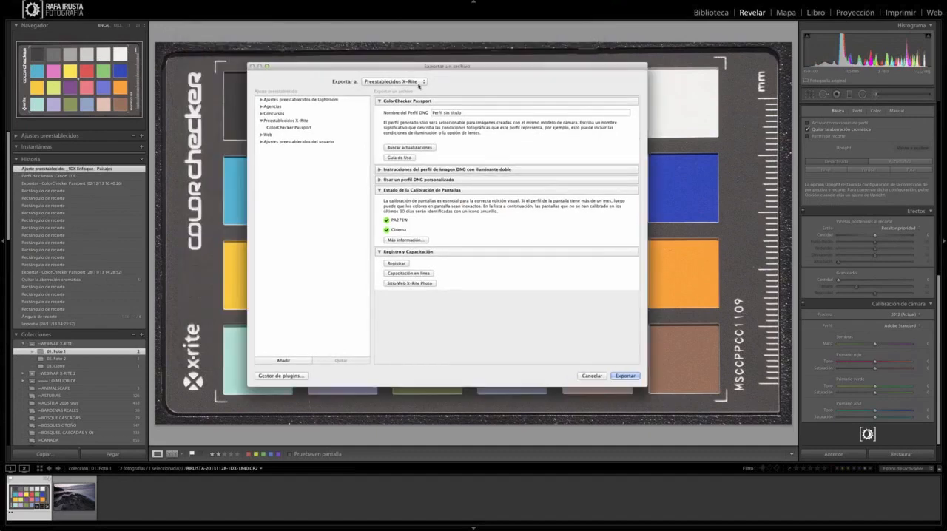
{"action": "left_click", "coordinate": [418, 83]}
{"action": "left_click", "coordinate": [421, 83]}
{"action": "left_click", "coordinate": [281, 129]}
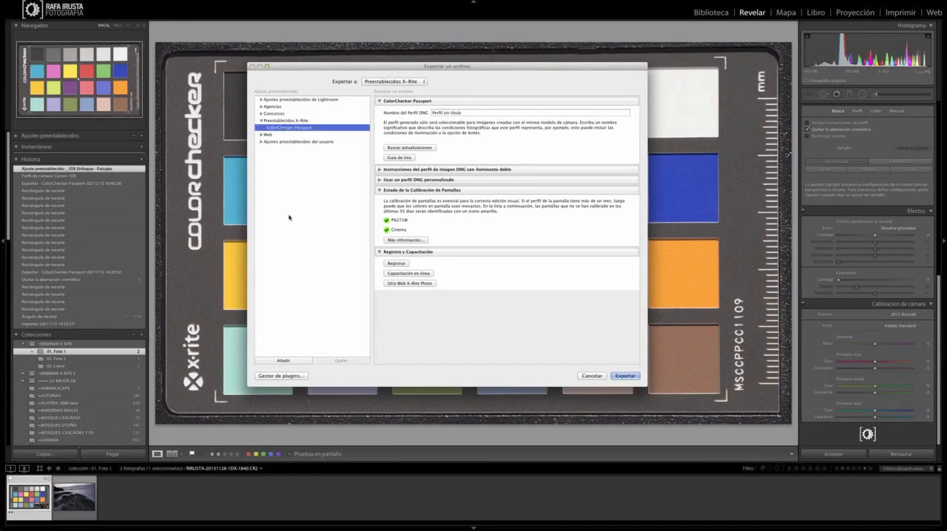
Step: Name the DNG profile Canon 1DX and export it from the chart photo
{"action": "left_click", "coordinate": [472, 112]}
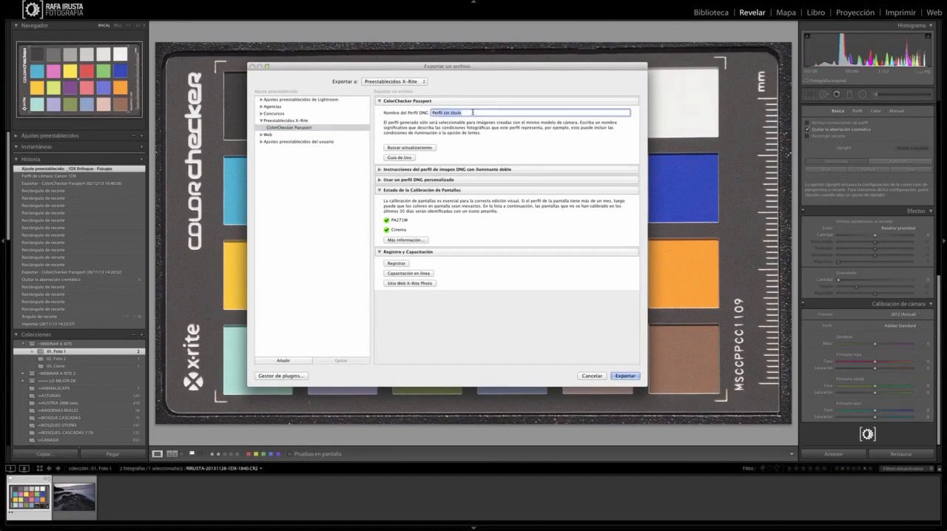
{"action": "type", "text": "C"}
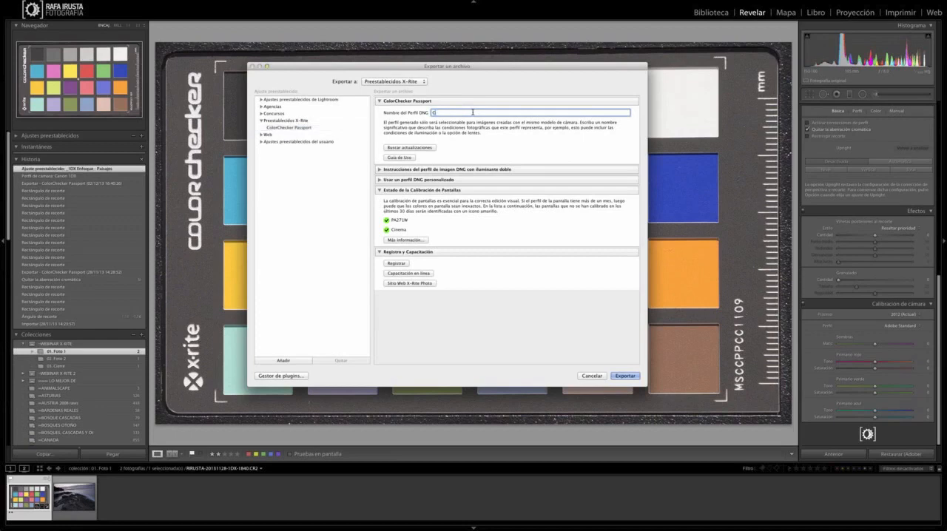
{"action": "type", "text": "anon 1DX"}
{"action": "left_click", "coordinate": [628, 376]}
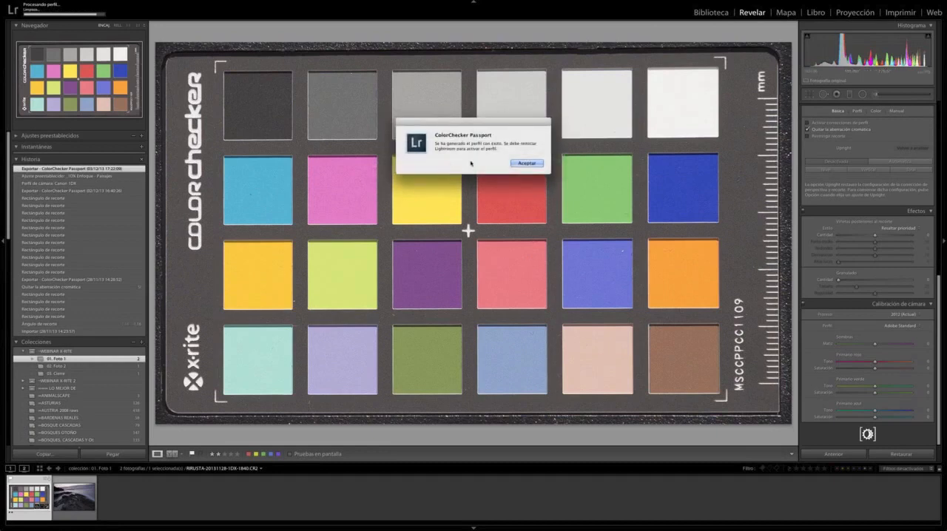
Step: Dismiss the profile message and restart Lightroom to activate the new profile, skipping the catalog backup
{"action": "left_click", "coordinate": [530, 164]}
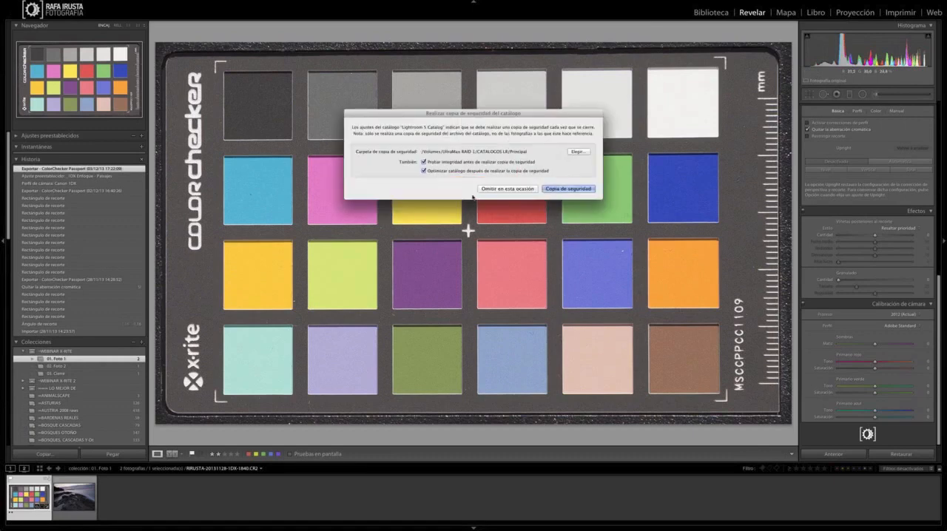
{"action": "left_click", "coordinate": [503, 189]}
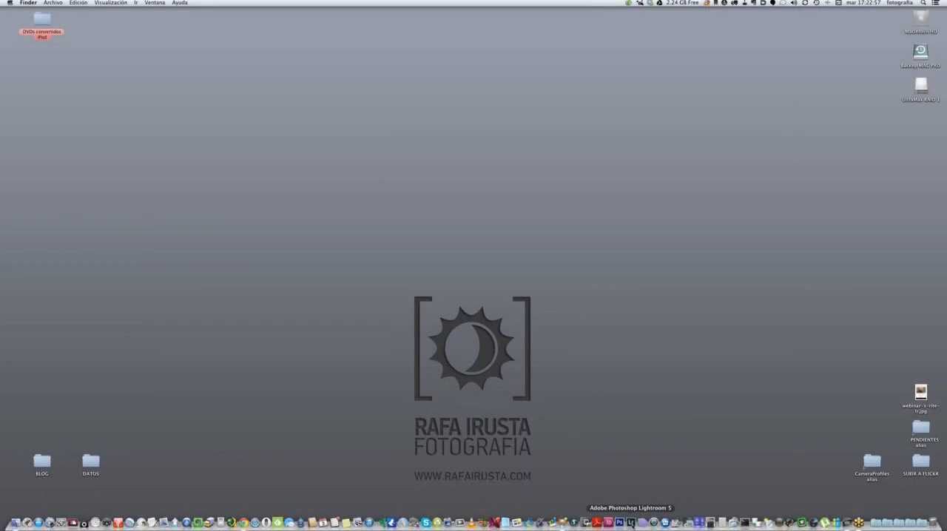
{"action": "left_click", "coordinate": [631, 523]}
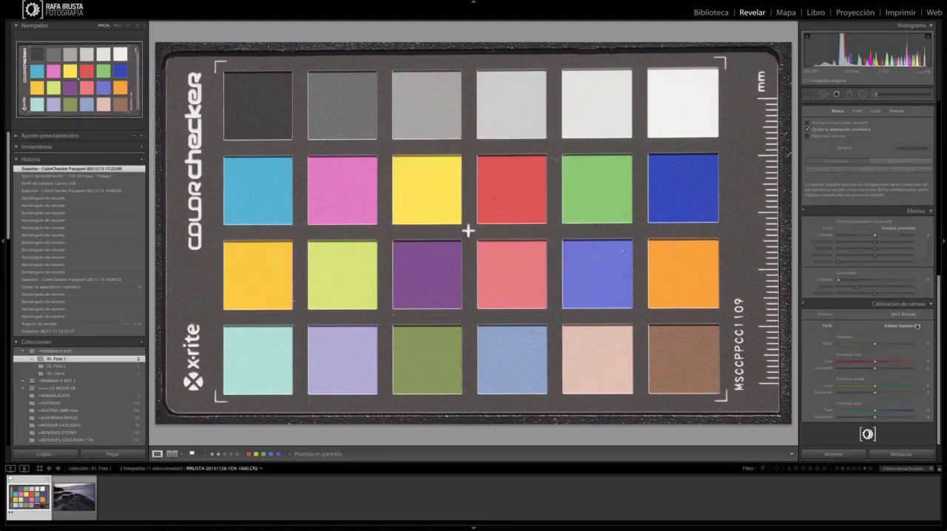
Step: Apply the Canon 1DX camera profile to the chart photo and compare it with the preceding history state, ending on Canon 1DX
{"action": "left_click", "coordinate": [916, 320]}
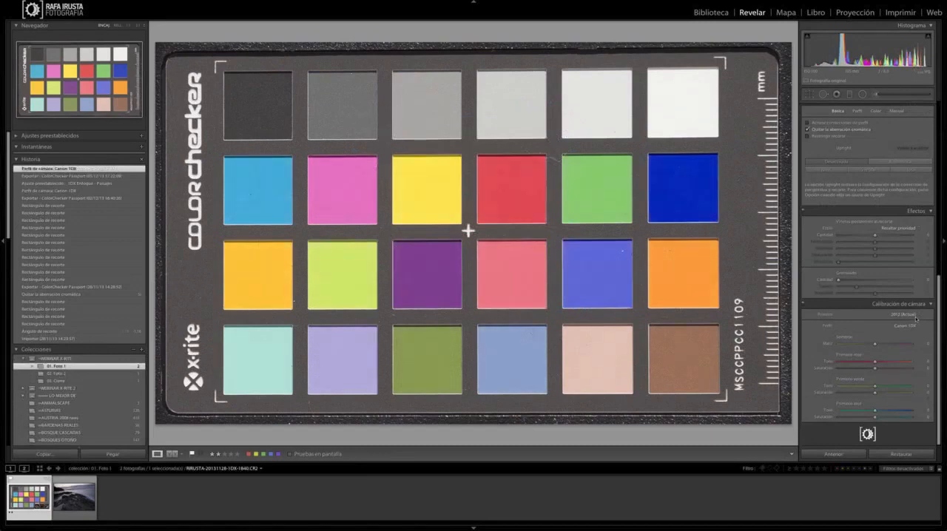
{"action": "key", "text": "ctrl+z"}
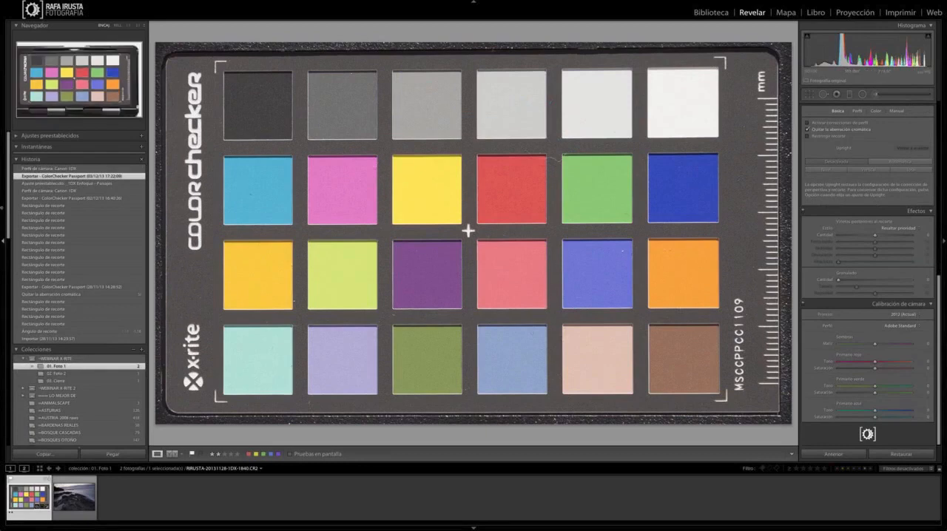
{"action": "left_click", "coordinate": [63, 168]}
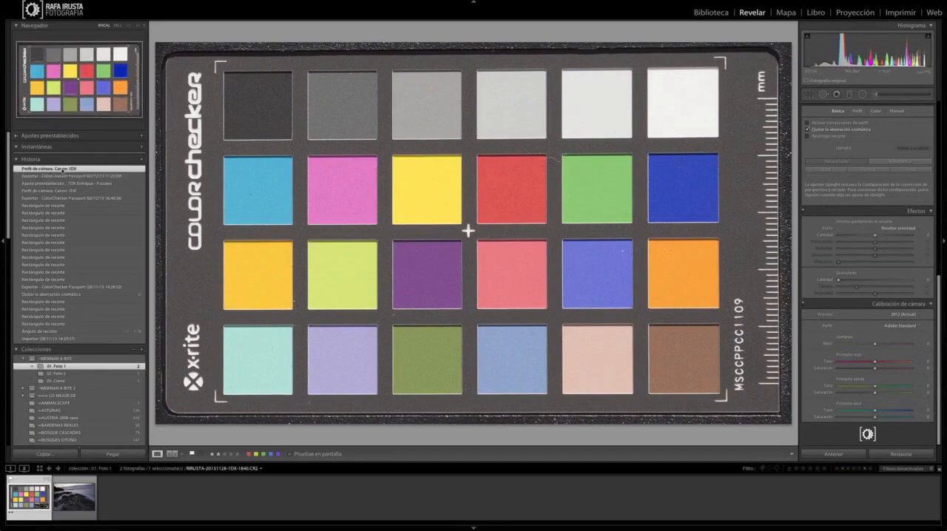
{"action": "left_click", "coordinate": [63, 176]}
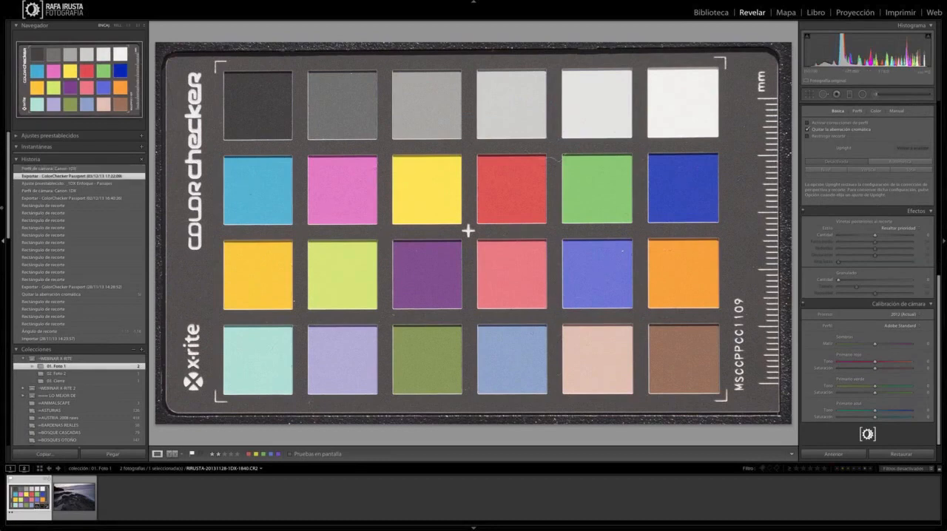
{"action": "left_click", "coordinate": [62, 168]}
{"action": "left_click", "coordinate": [60, 176]}
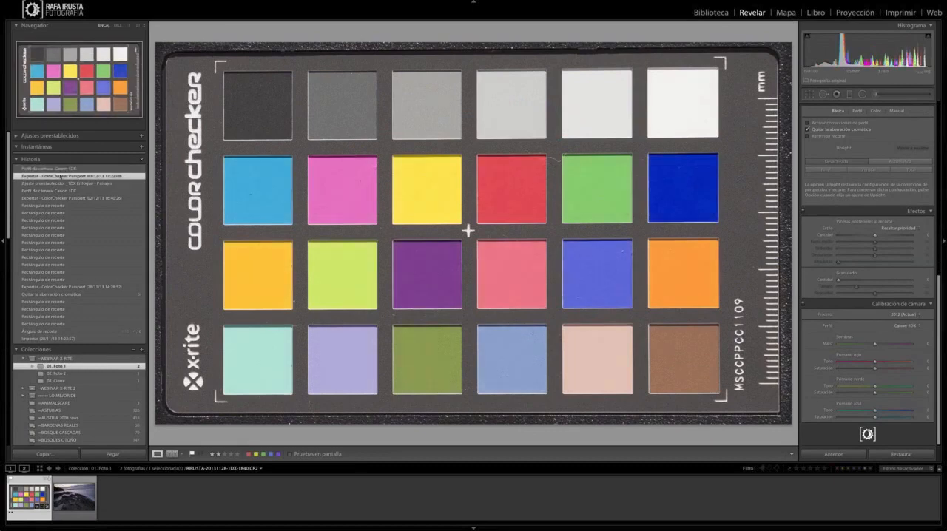
{"action": "left_click", "coordinate": [62, 169]}
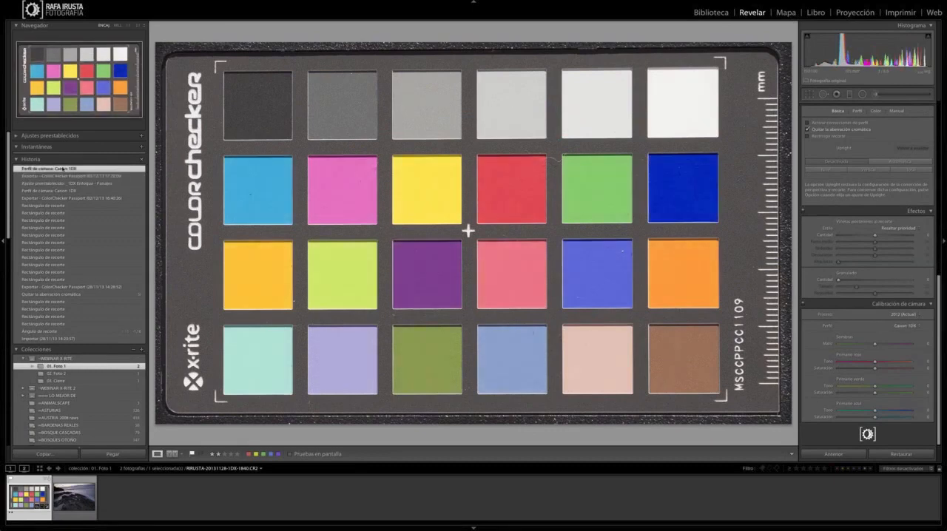
{"action": "left_click", "coordinate": [62, 176]}
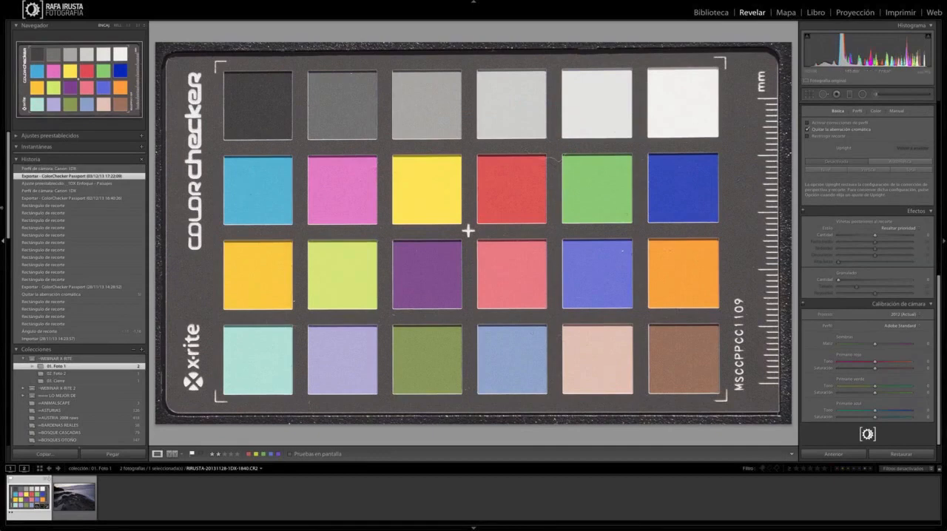
{"action": "left_click", "coordinate": [63, 168]}
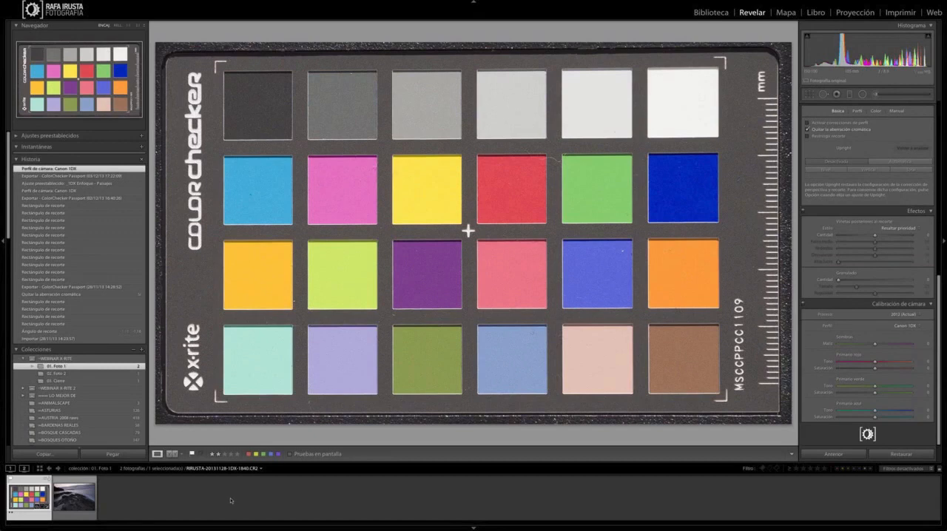
Step: Switch to the seascape photo and set its camera calibration profile to Canon 1DX
{"action": "left_click", "coordinate": [74, 497]}
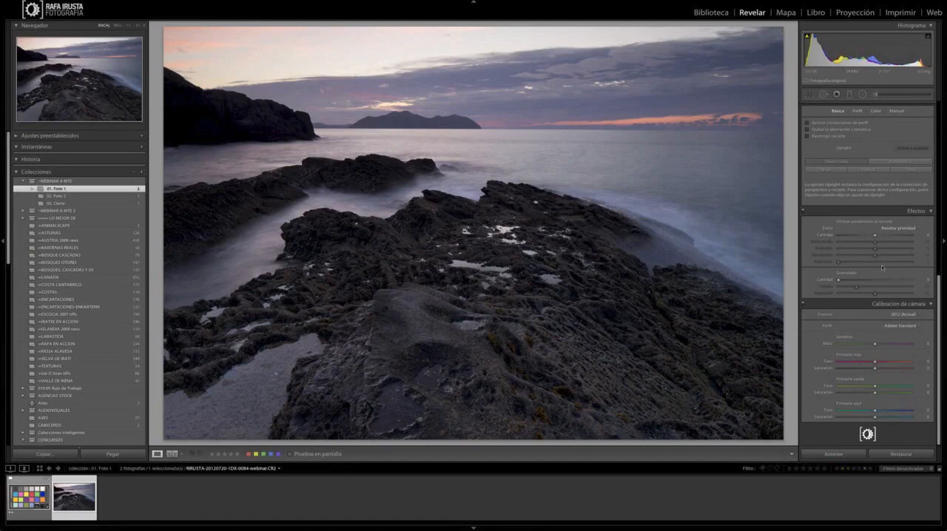
{"action": "scroll", "coordinate": [881, 268], "scroll_direction": "up", "scroll_amount": 1}
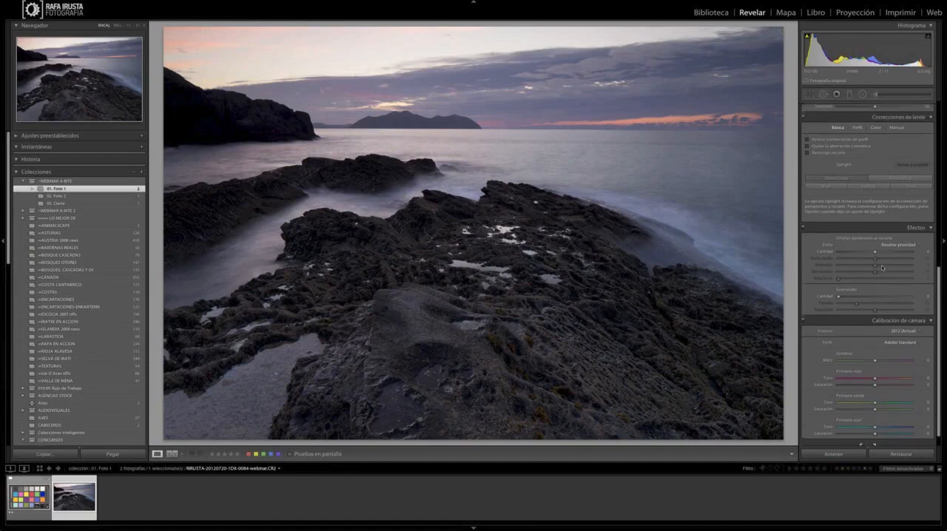
{"action": "scroll", "coordinate": [882, 267], "scroll_direction": "up", "scroll_amount": 5}
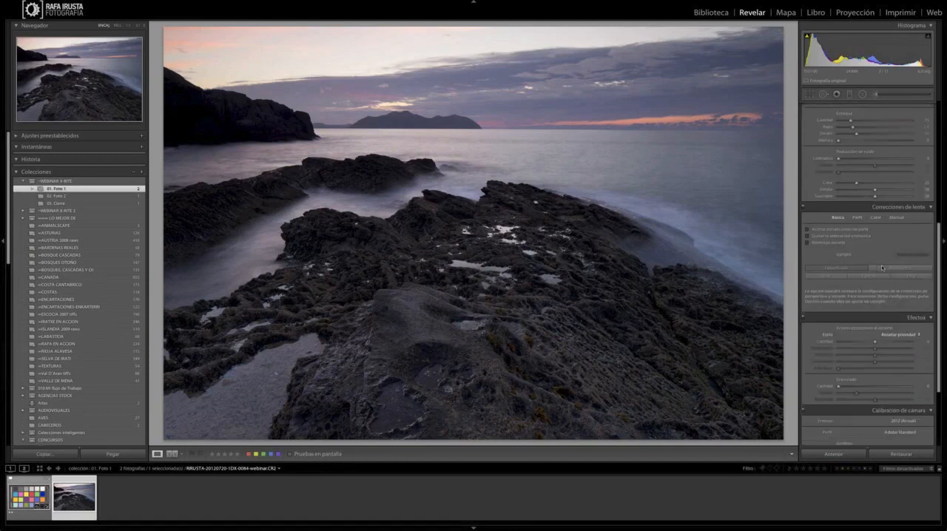
{"action": "scroll", "coordinate": [882, 267], "scroll_direction": "up", "scroll_amount": 10}
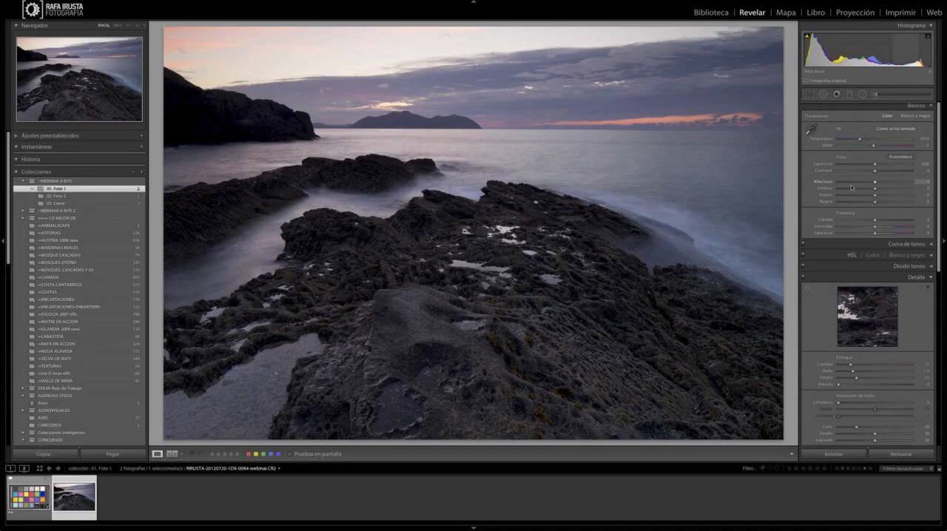
{"action": "scroll", "coordinate": [851, 187], "scroll_direction": "down", "scroll_amount": 2}
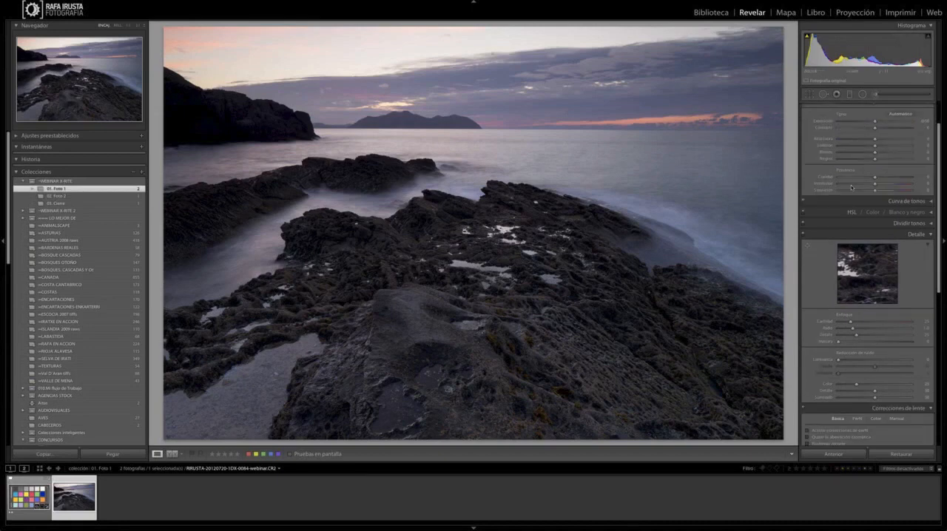
{"action": "scroll", "coordinate": [850, 187], "scroll_direction": "down", "scroll_amount": 2}
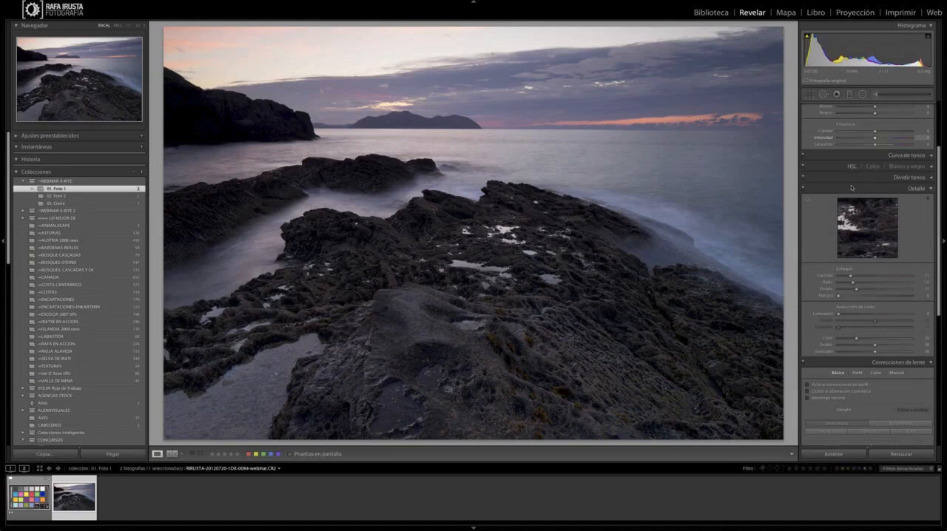
{"action": "scroll", "coordinate": [851, 187], "scroll_direction": "down", "scroll_amount": 5}
{"action": "scroll", "coordinate": [851, 187], "scroll_direction": "down", "scroll_amount": 6}
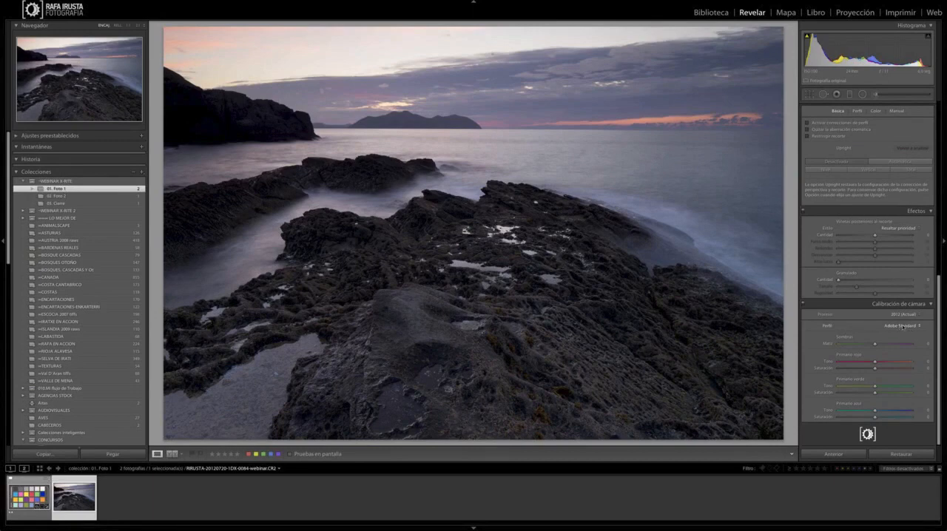
{"action": "left_click", "coordinate": [903, 327]}
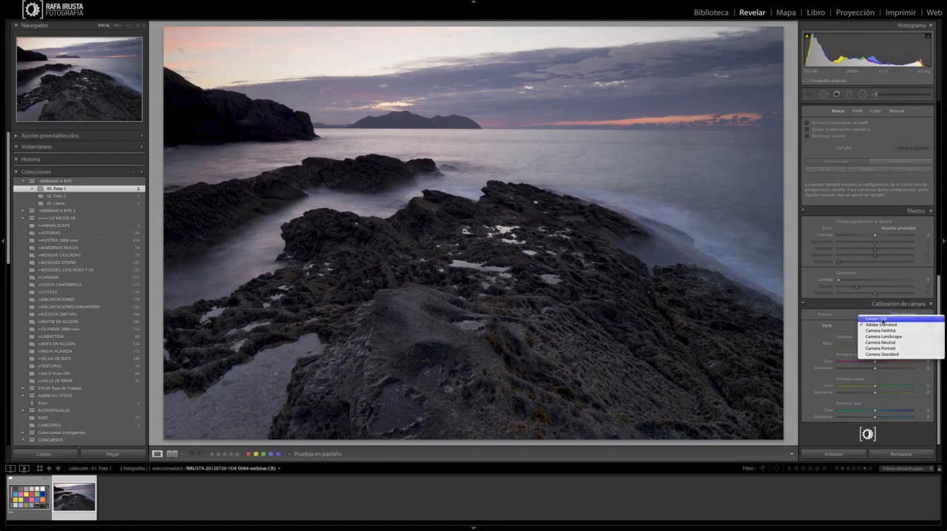
{"action": "left_click", "coordinate": [881, 319]}
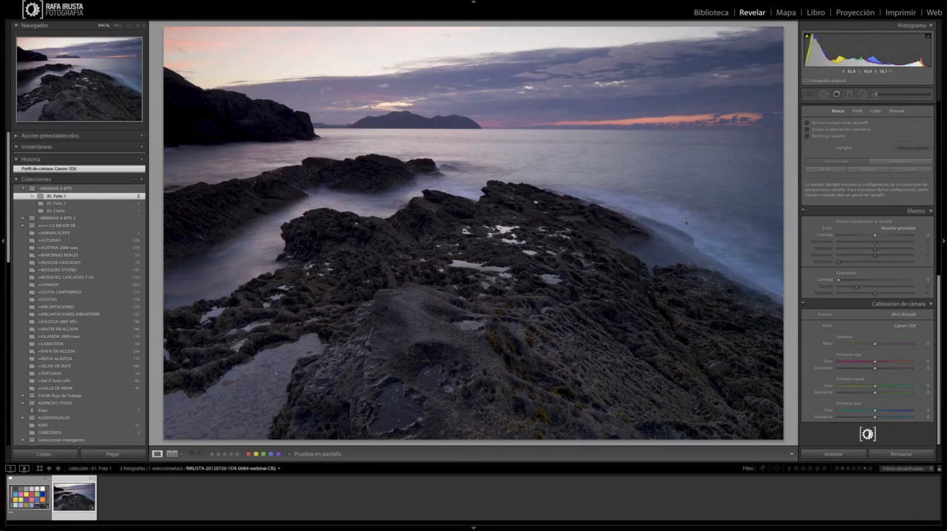
Step: Undo the seascape's profile change to compare its colours with Adobe Standard, and reapply the Canon 1DX profile
{"action": "key", "text": "ctrl+z"}
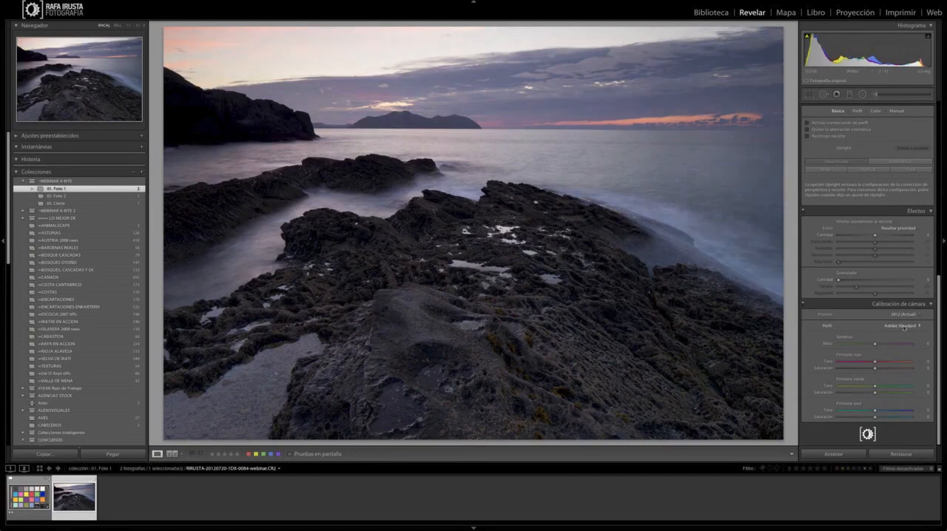
{"action": "left_click", "coordinate": [904, 327]}
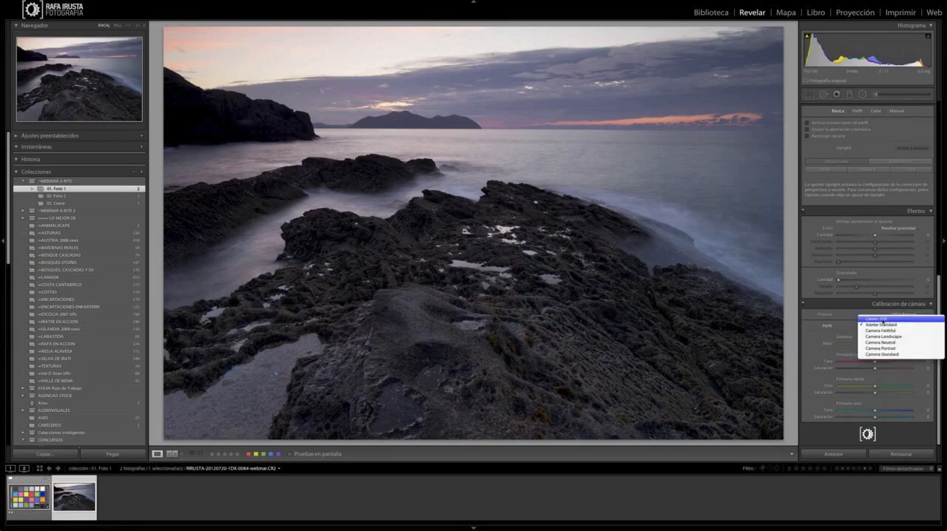
{"action": "left_click", "coordinate": [883, 319]}
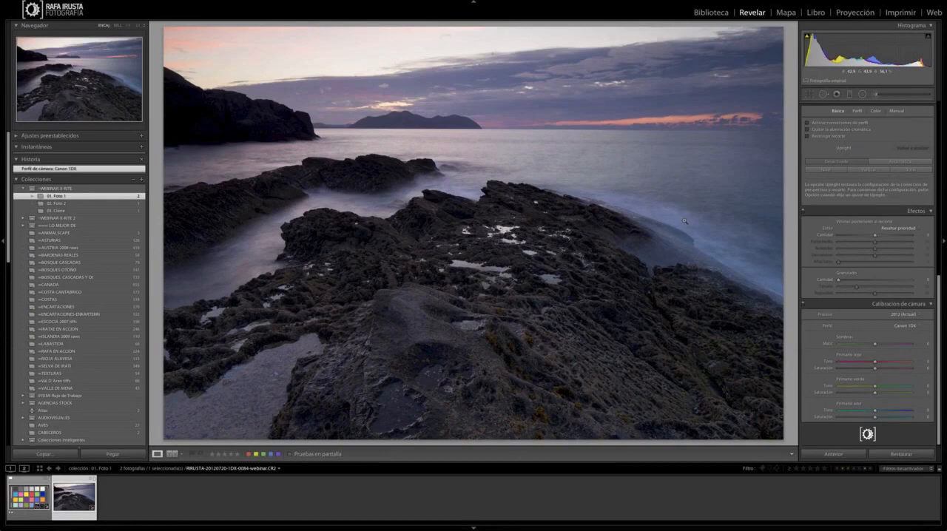
Step: Zoom in on the seascape's horizon and water to examine the colours rendered by the Canon 1DX profile
{"action": "left_click", "coordinate": [685, 220]}
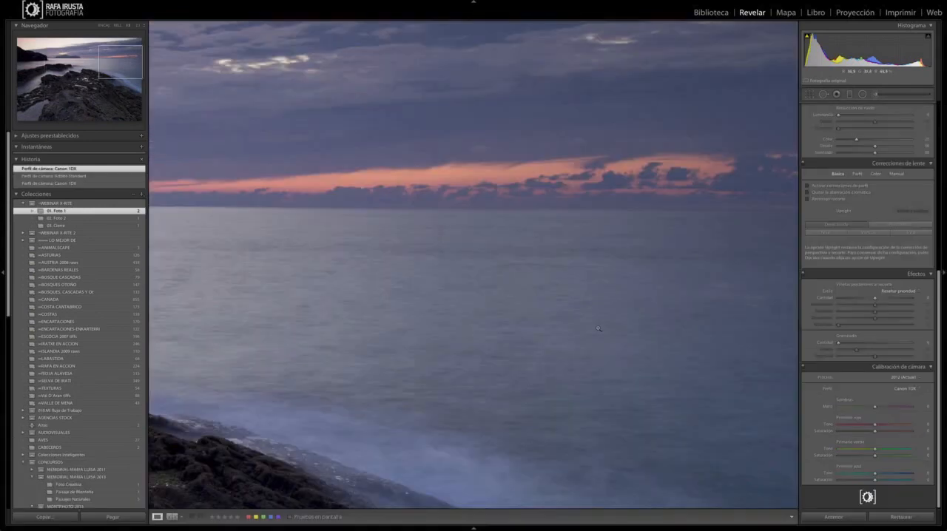
{"action": "left_click", "coordinate": [599, 329]}
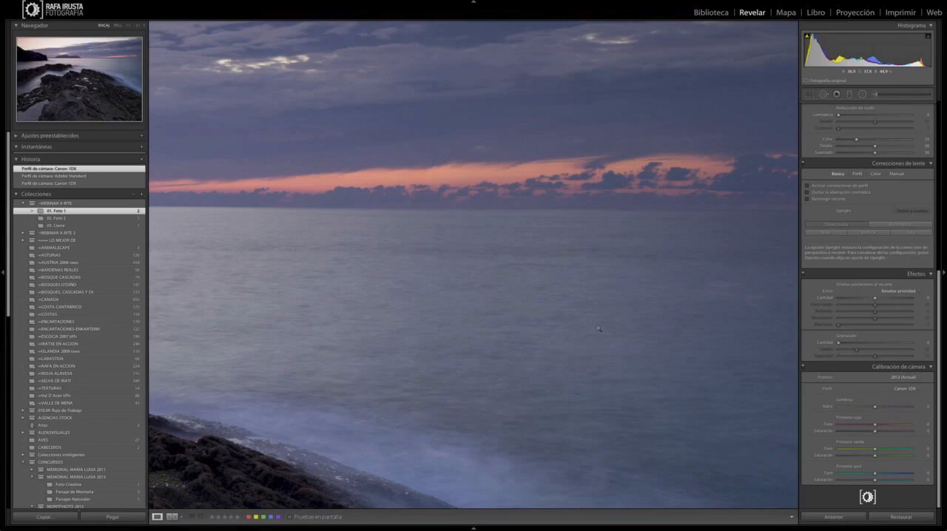
{"action": "left_click", "coordinate": [599, 328]}
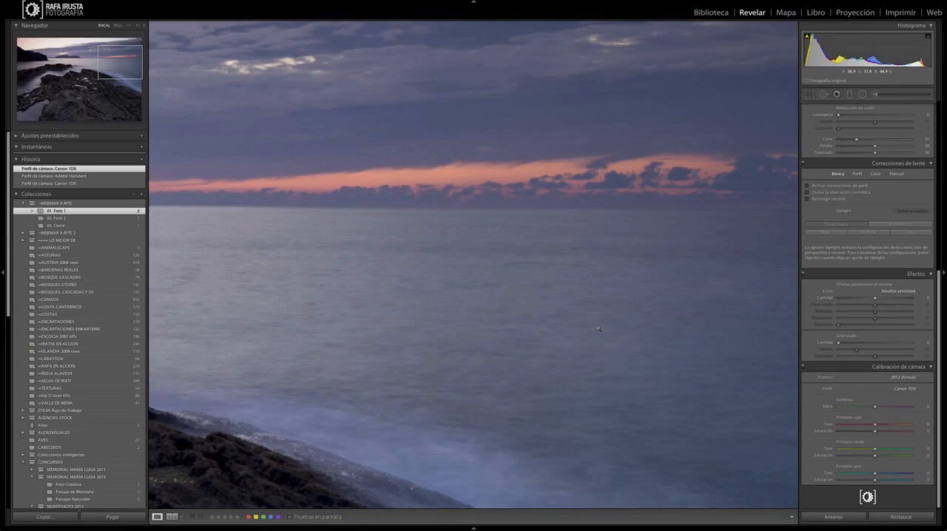
Step: Compare the seascape with and without lens profile corrections, ending with them enabled, and enable chromatic aberration removal
{"action": "left_click", "coordinate": [598, 328]}
{"action": "left_click", "coordinate": [806, 186]}
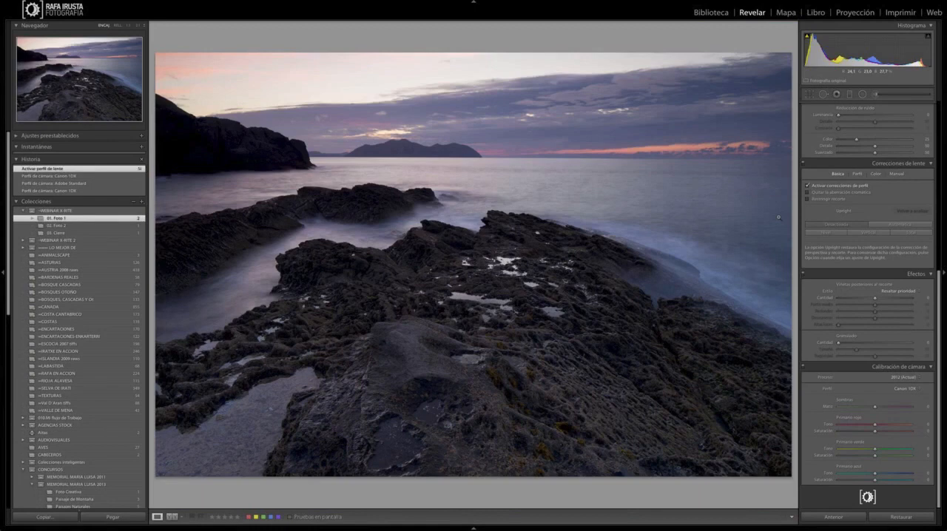
{"action": "left_click", "coordinate": [807, 186]}
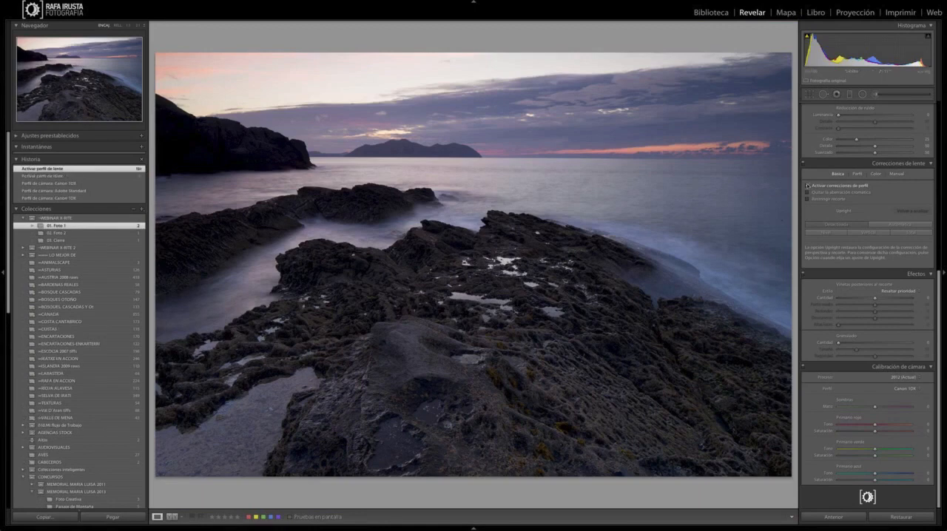
{"action": "left_click", "coordinate": [807, 185]}
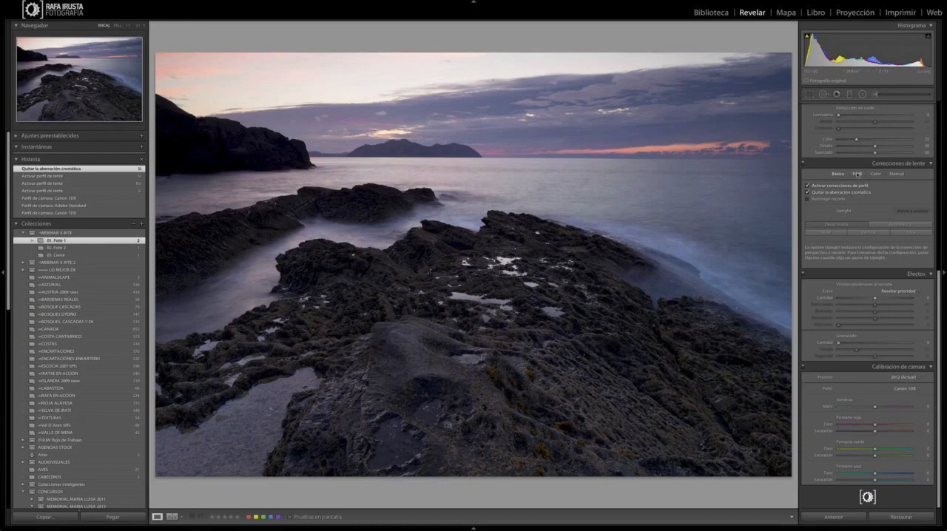
Step: Review the lens profile settings while switching profile corrections off and on, and leave the corrections disabled
{"action": "left_click", "coordinate": [857, 174]}
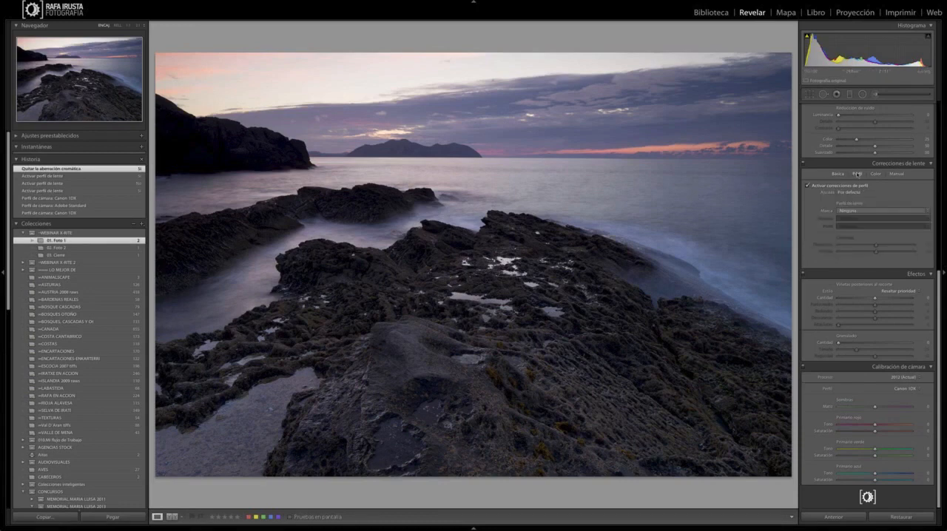
{"action": "left_click", "coordinate": [807, 185]}
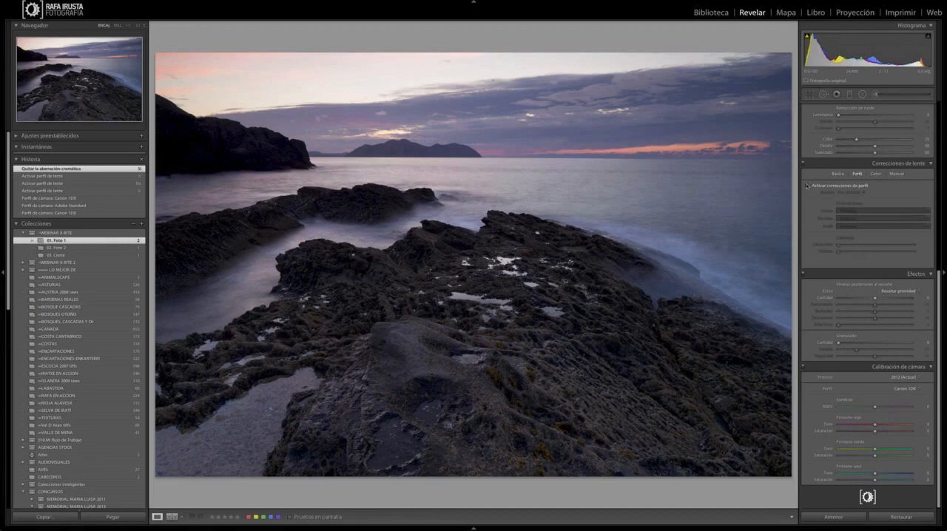
{"action": "left_click", "coordinate": [807, 185]}
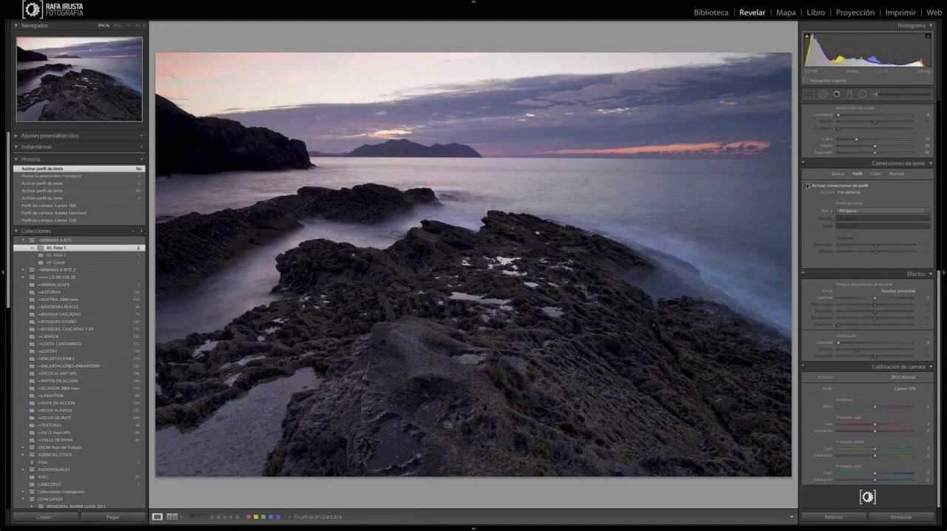
{"action": "left_click", "coordinate": [807, 186]}
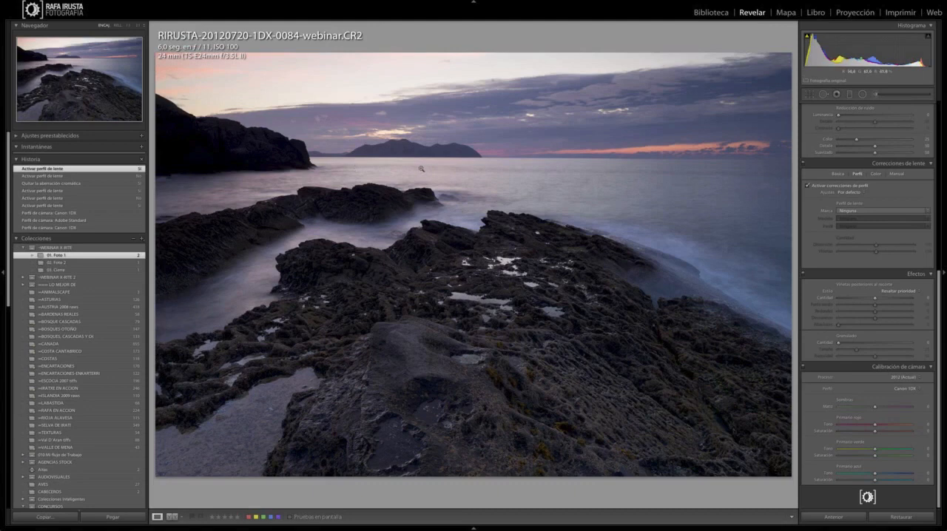
{"action": "left_click", "coordinate": [807, 185]}
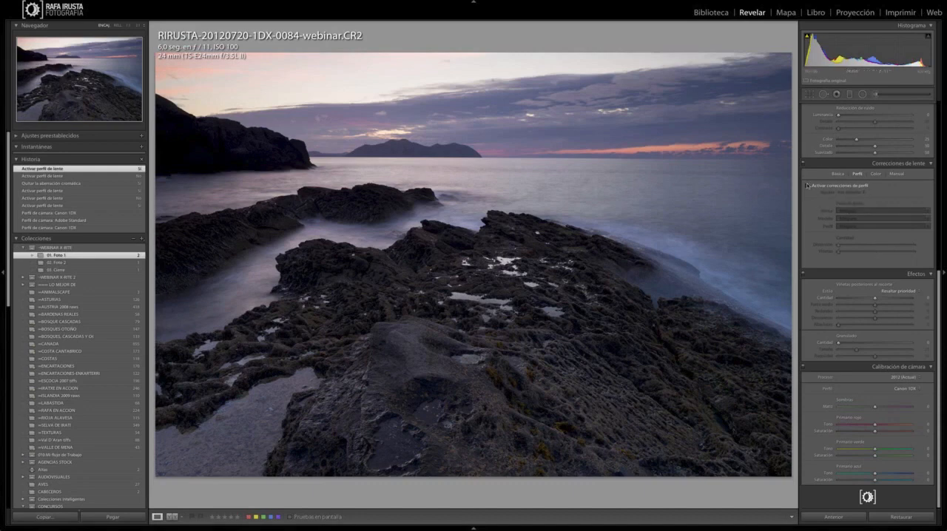
{"action": "left_click", "coordinate": [838, 173]}
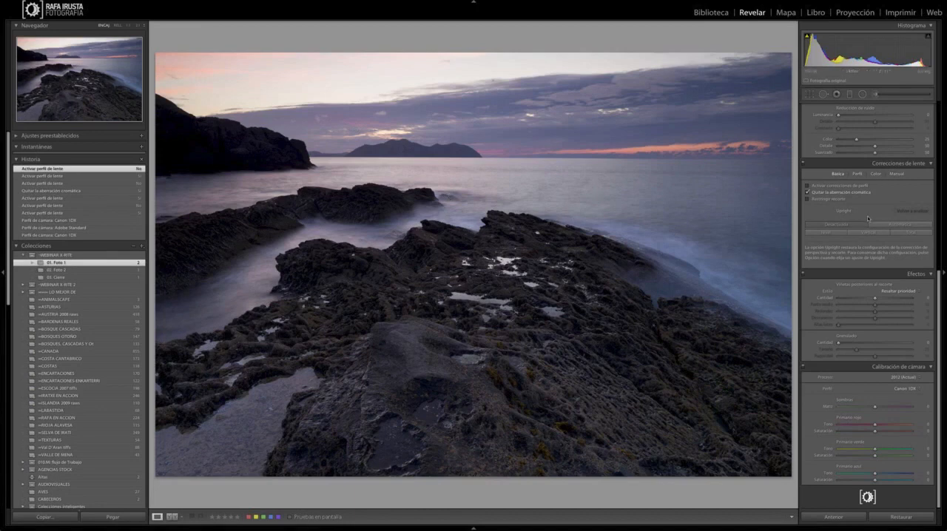
Step: Try cropping the seascape to the sky and horizon beyond the island, and undo the crop
{"action": "scroll", "coordinate": [868, 219], "scroll_direction": "up", "scroll_amount": 3}
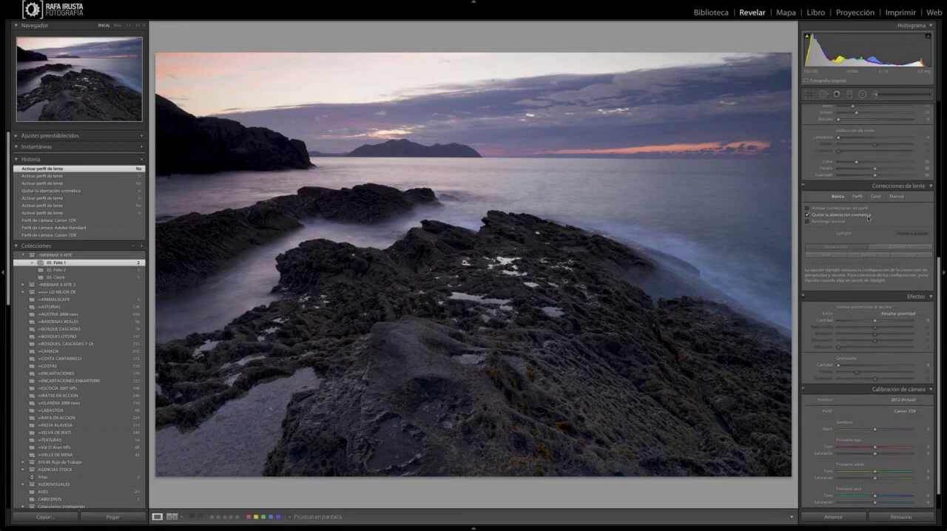
{"action": "scroll", "coordinate": [868, 218], "scroll_direction": "up", "scroll_amount": 5}
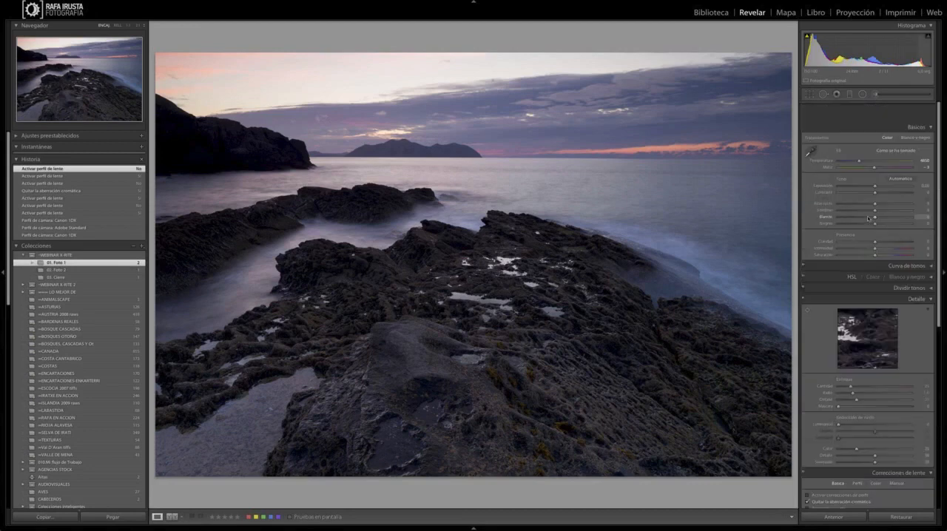
{"action": "scroll", "coordinate": [844, 173], "scroll_direction": "down", "scroll_amount": 1}
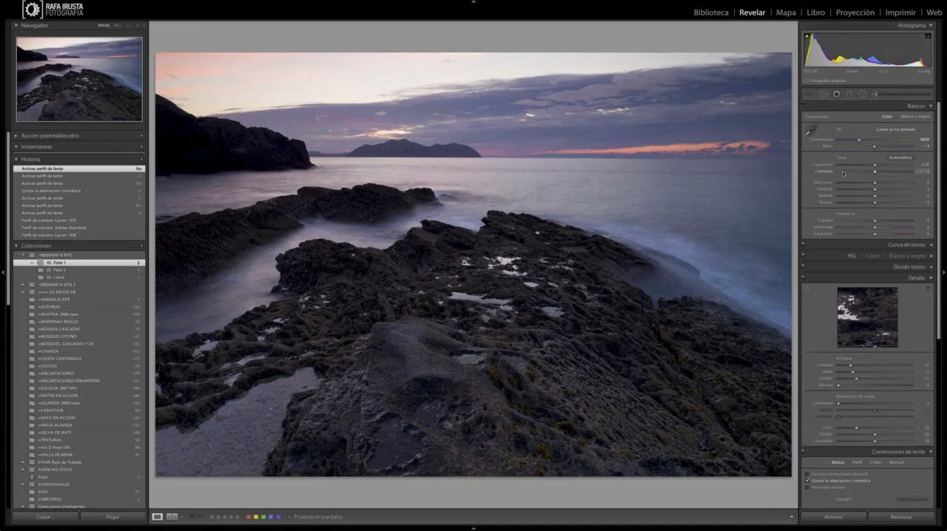
{"action": "left_click", "coordinate": [809, 95]}
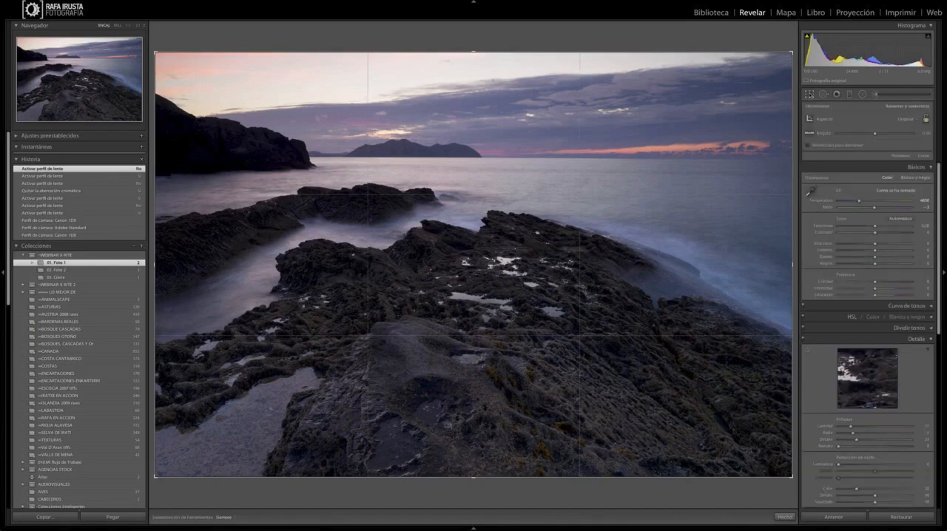
{"action": "left_click", "coordinate": [810, 95]}
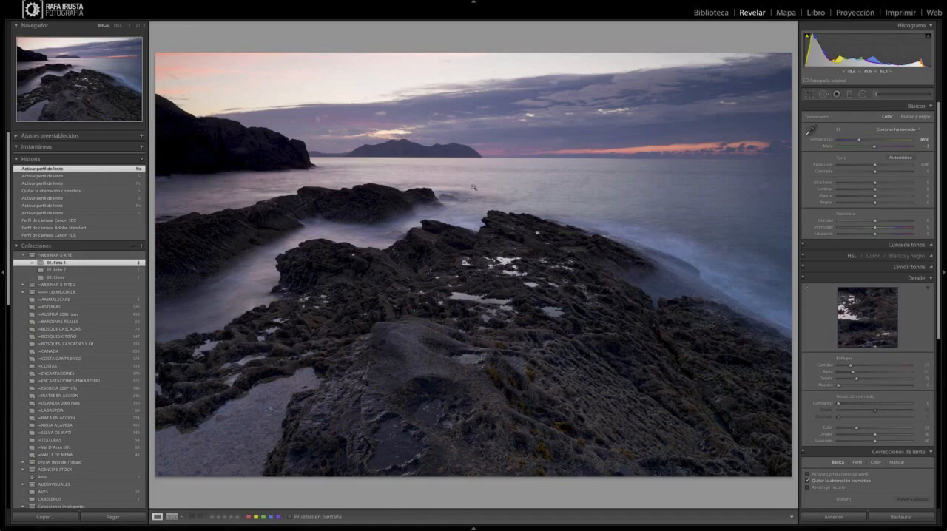
{"action": "left_click", "coordinate": [809, 95]}
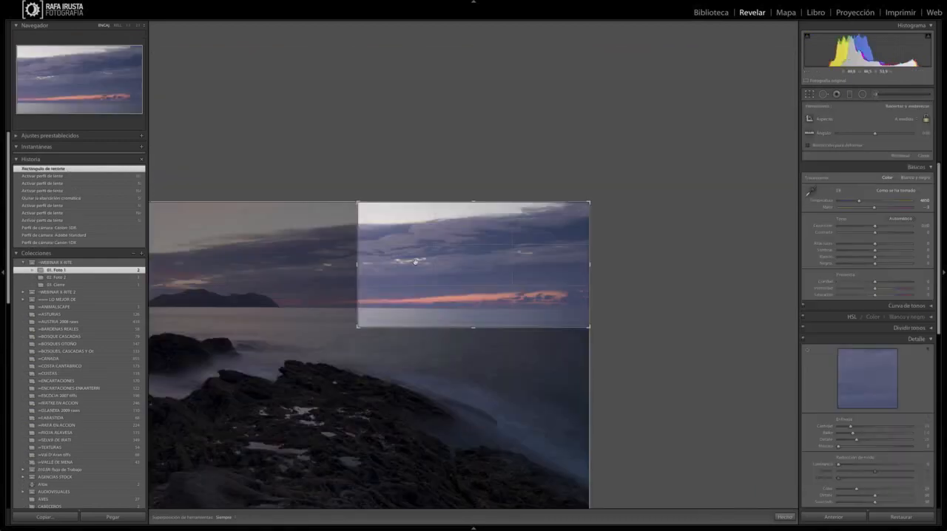
{"action": "key", "text": "ctrl+z"}
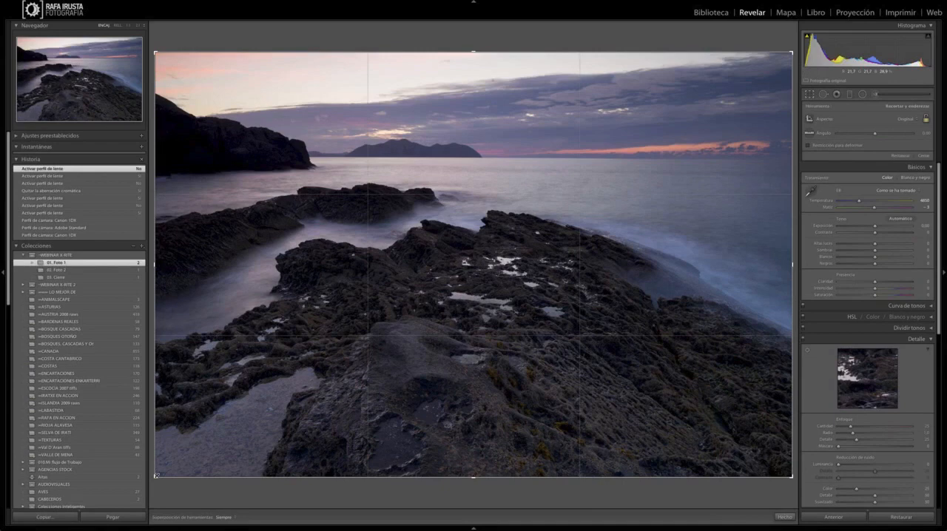
Step: Repeat the tight sky crop, undo and redo it, and return to the uncropped state in the history
{"action": "left_click_drag", "start_coordinate": [156, 476], "coordinate": [568, 168]}
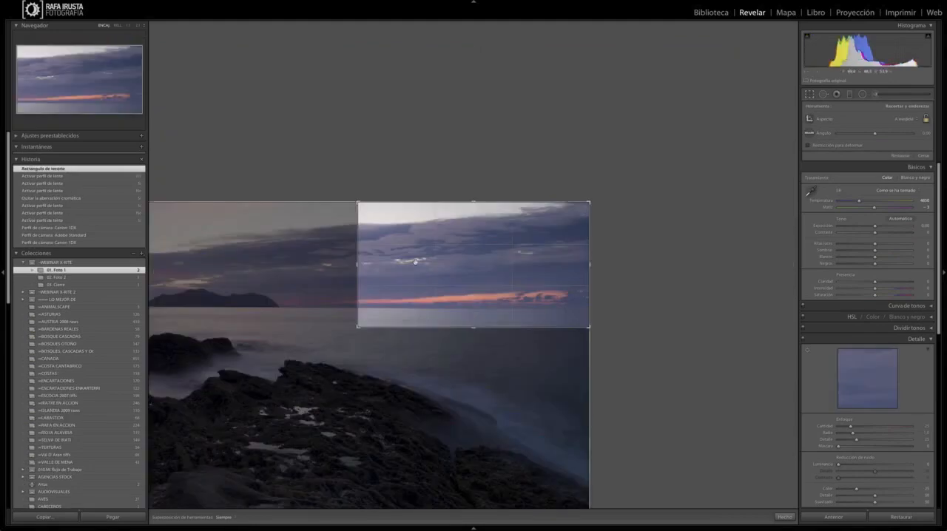
{"action": "key", "text": "ctrl+z"}
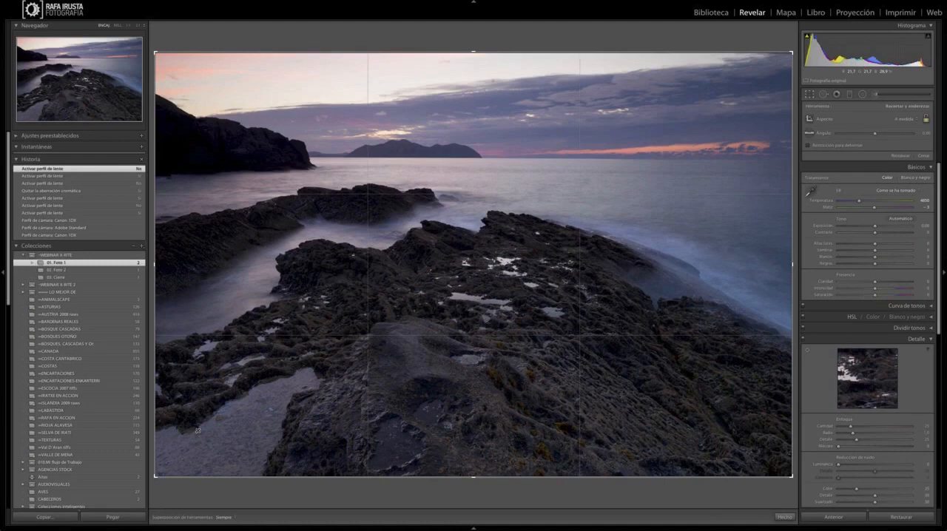
{"action": "key", "text": "ctrl+y"}
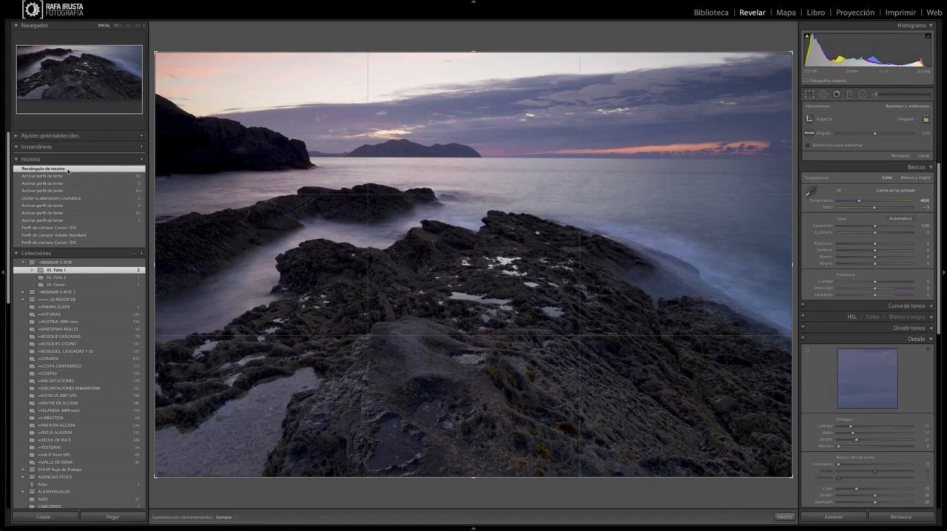
{"action": "left_click", "coordinate": [68, 175]}
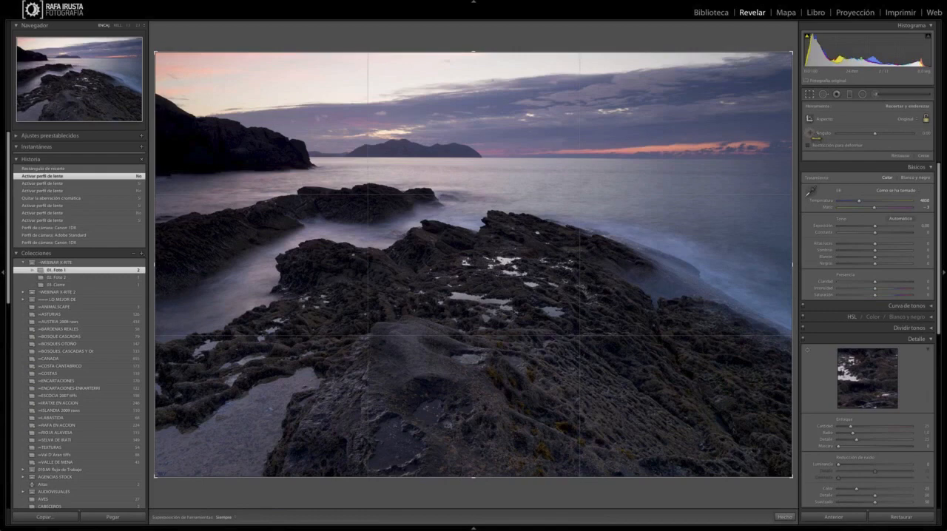
Step: Straighten the seascape along the sea horizon with a crop angle of -0.31, and apply the crop
{"action": "left_click", "coordinate": [809, 132]}
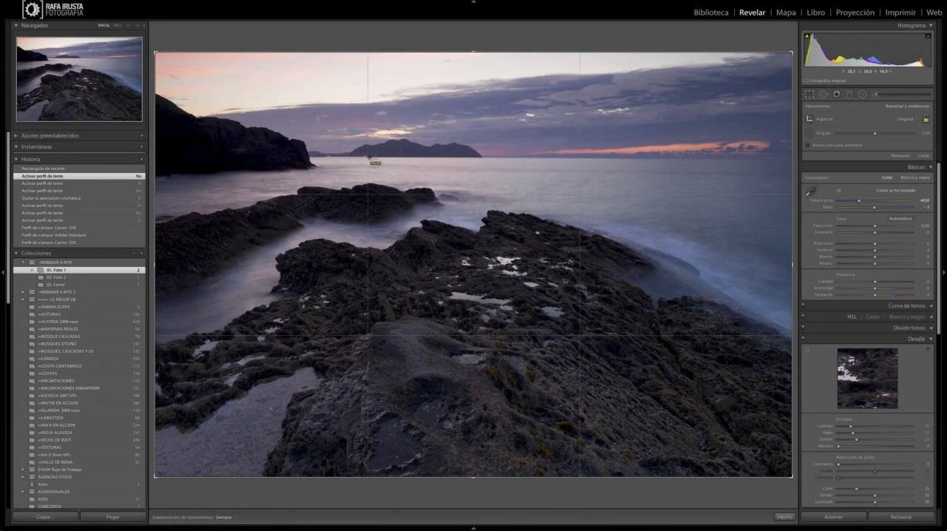
{"action": "left_click_drag", "start_coordinate": [492, 161], "coordinate": [712, 161]}
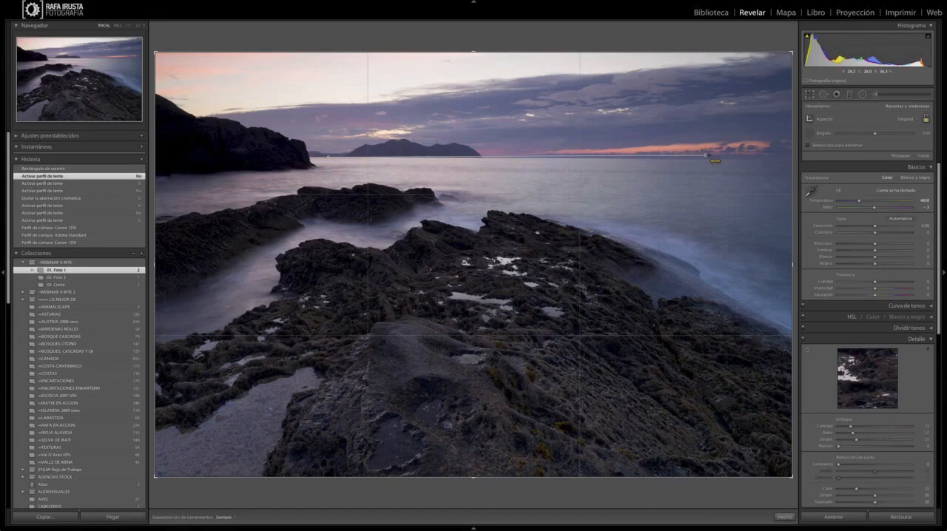
{"action": "left_click_drag", "start_coordinate": [715, 160], "coordinate": [730, 164]}
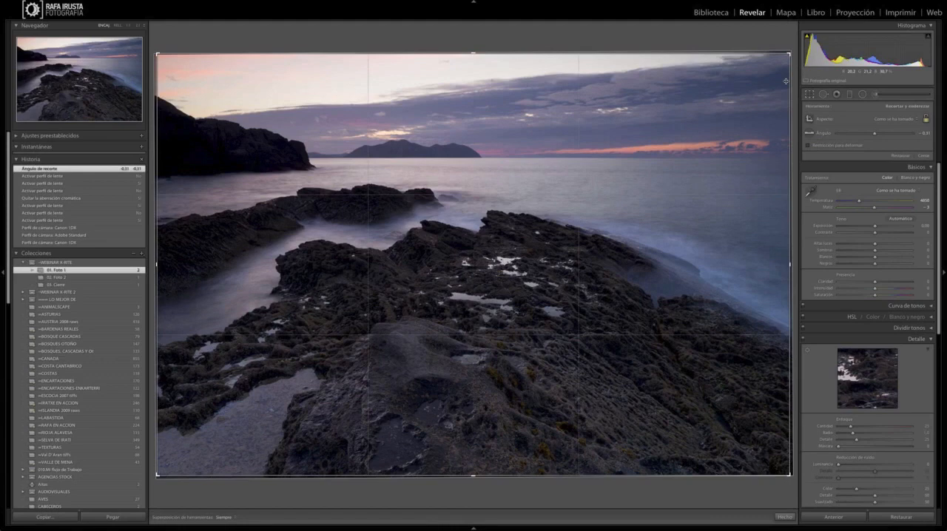
{"action": "left_click", "coordinate": [810, 95]}
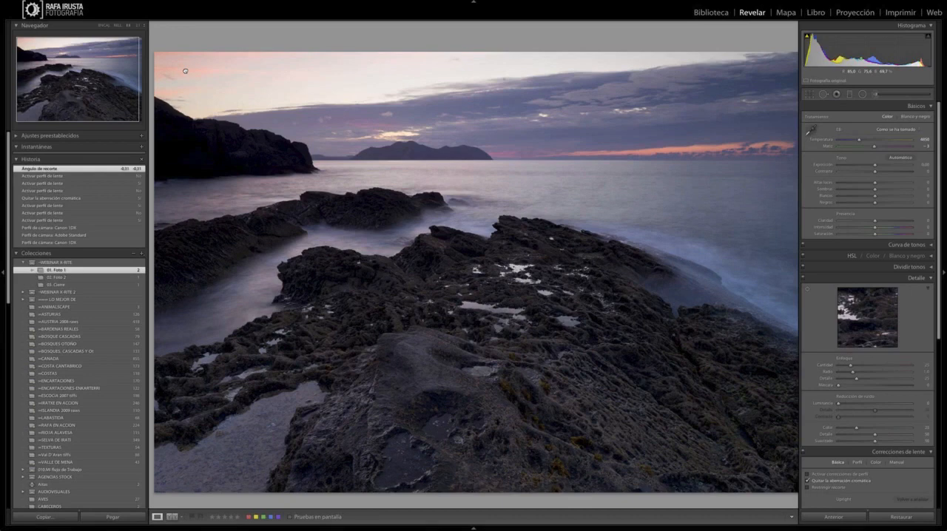
Step: Activate Spot Removal in Heal mode and inspect the enlarged sky above the cliff and island for dust spots
{"action": "left_click", "coordinate": [185, 71]}
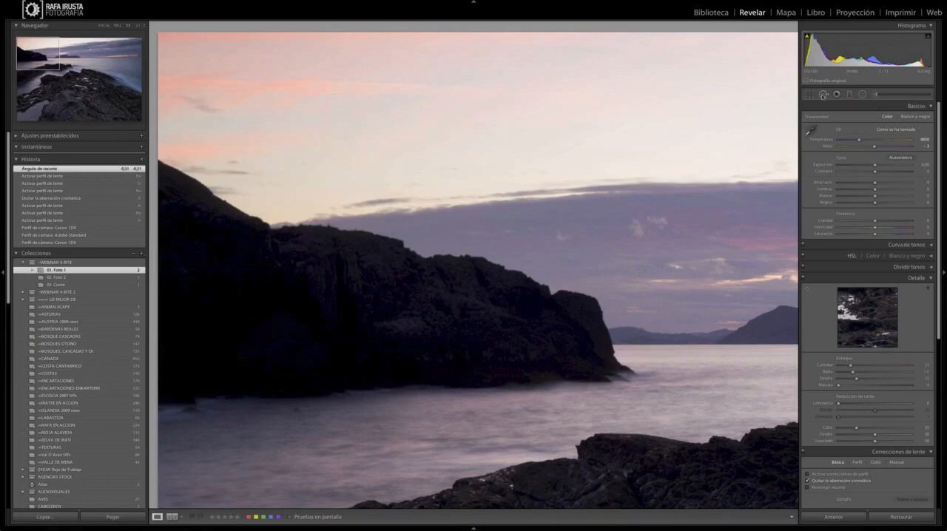
{"action": "left_click", "coordinate": [822, 95]}
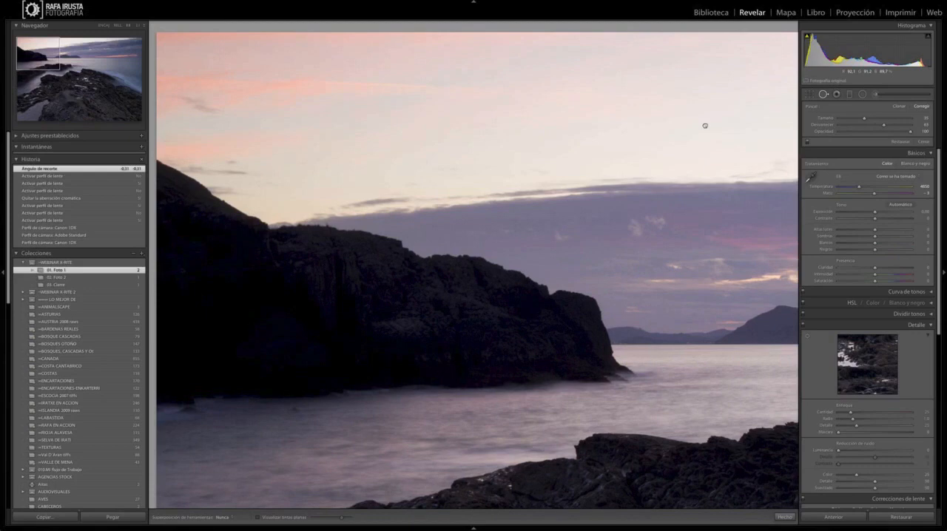
{"action": "left_click_drag", "start_coordinate": [704, 126], "coordinate": [339, 131]}
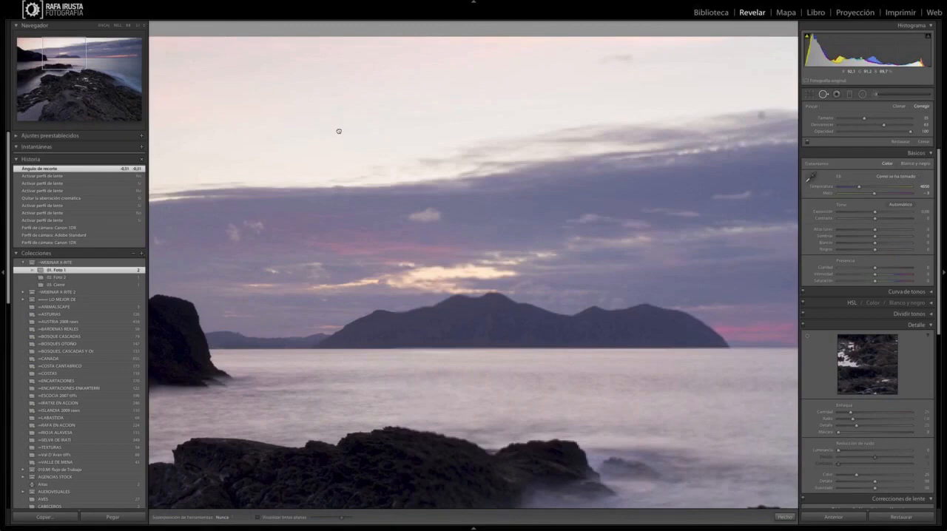
{"action": "left_click_drag", "start_coordinate": [338, 131], "coordinate": [389, 134]}
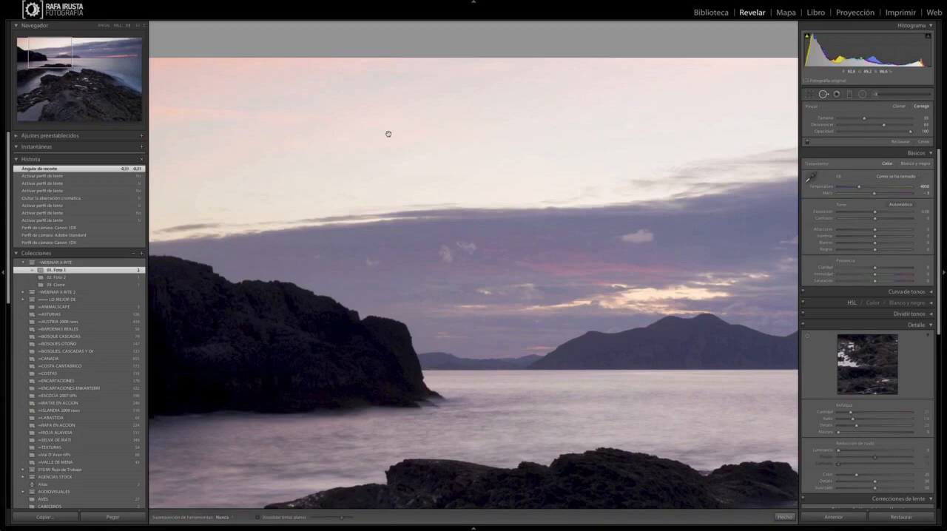
{"action": "left_click_drag", "start_coordinate": [388, 133], "coordinate": [580, 108]}
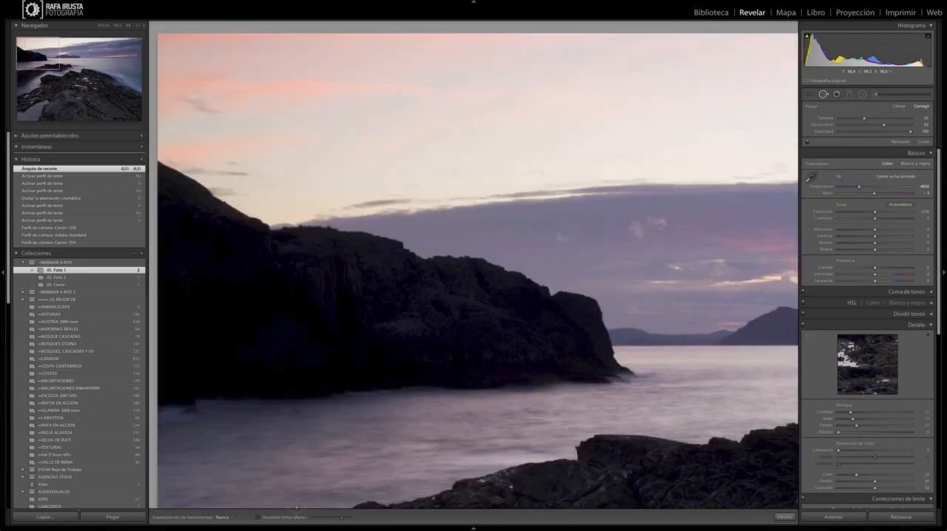
Step: Compare the photo with and without Visualize Spots, leave it enabled, and slightly lower its threshold
{"action": "left_click", "coordinate": [259, 518]}
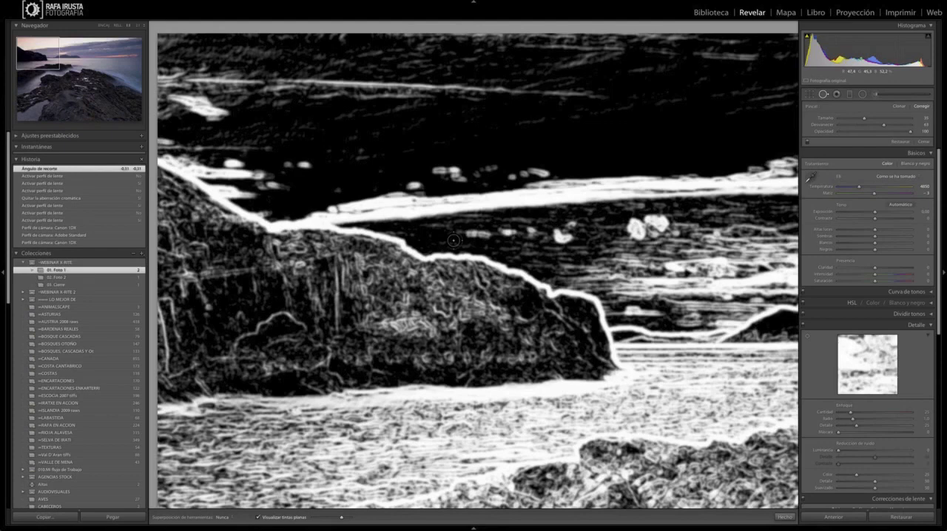
{"action": "left_click", "coordinate": [268, 520]}
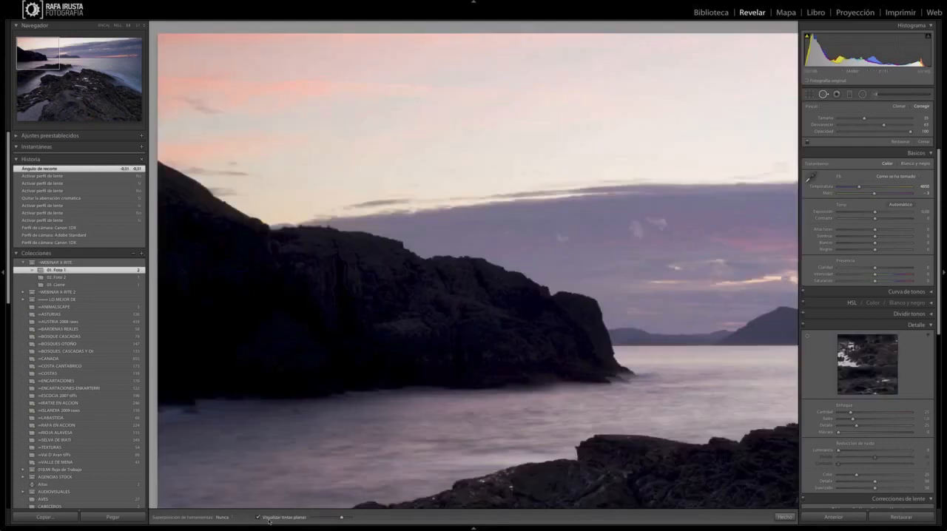
{"action": "left_click", "coordinate": [269, 522]}
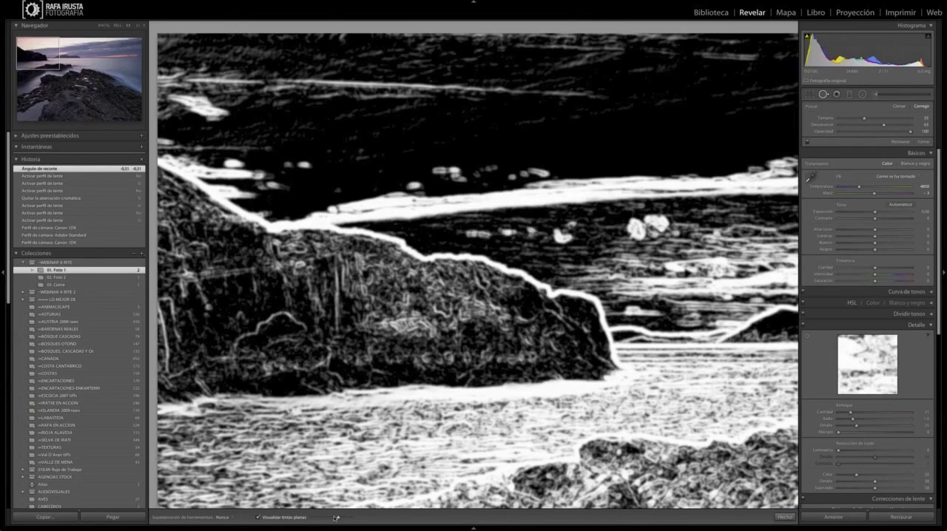
{"action": "left_click_drag", "start_coordinate": [335, 518], "coordinate": [338, 517]}
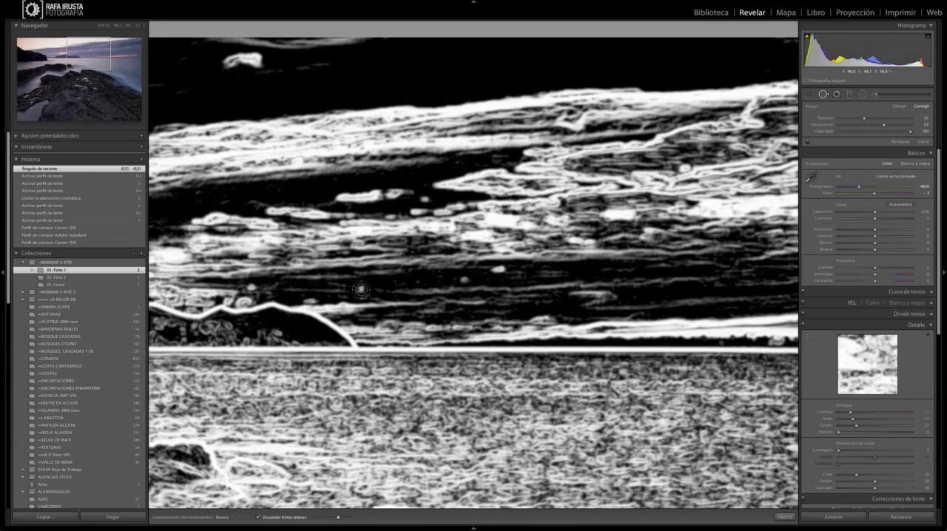
Step: Heal the dust spot in the dark cloud just above the island's sloping end, and turn Visualize Spots off
{"action": "left_click", "coordinate": [361, 289]}
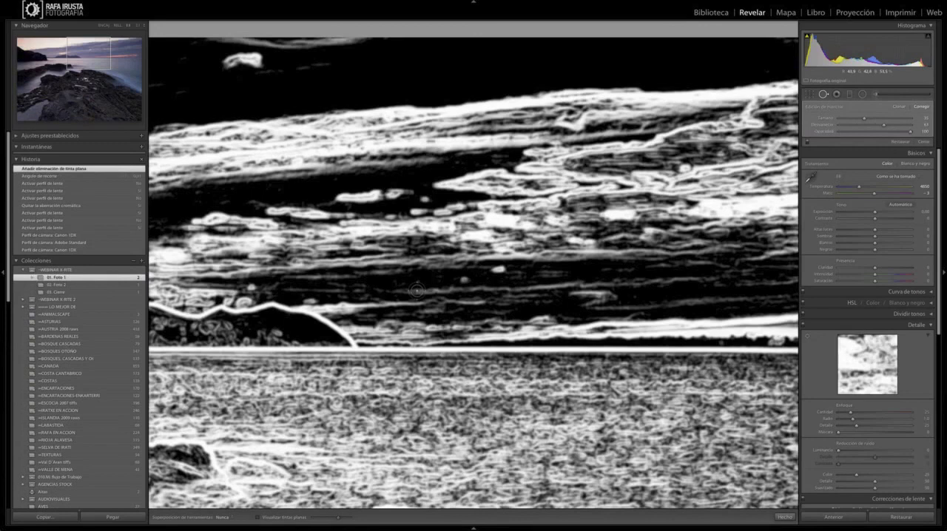
{"action": "key", "text": "a"}
{"action": "key", "text": "a"}
{"action": "key", "text": "a"}
{"action": "key", "text": "a"}
{"action": "key", "text": "a"}
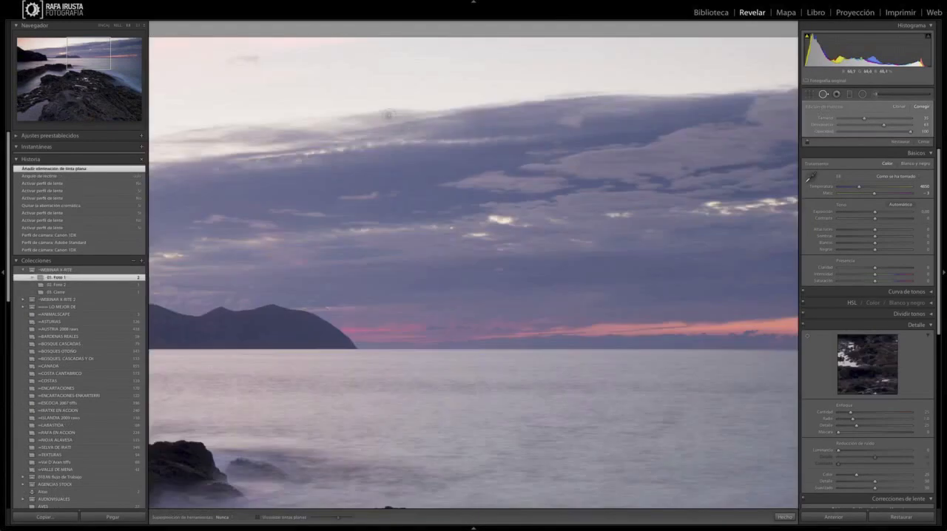
Step: Heal the dust spot at the pale upper edge of the cloud bank, and recheck the sky with and without Visualize Spots
{"action": "left_click", "coordinate": [388, 116]}
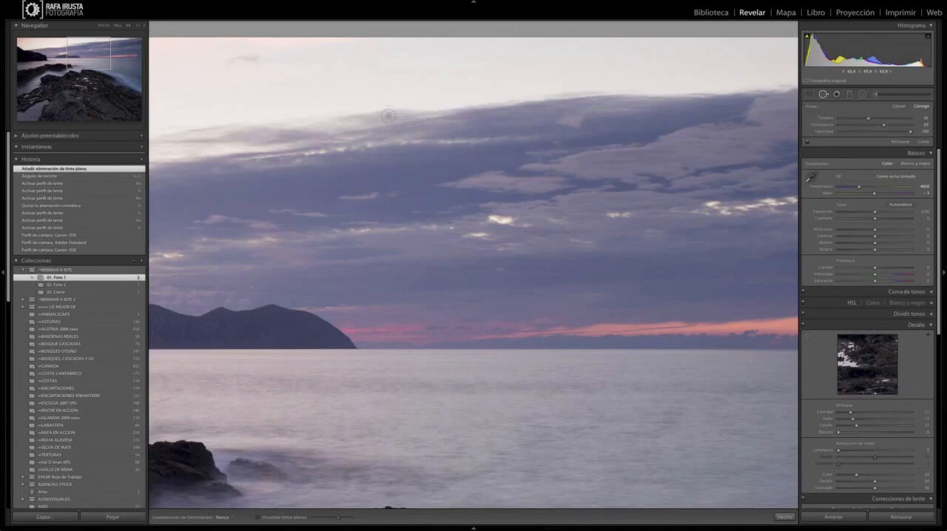
{"action": "key", "text": "a"}
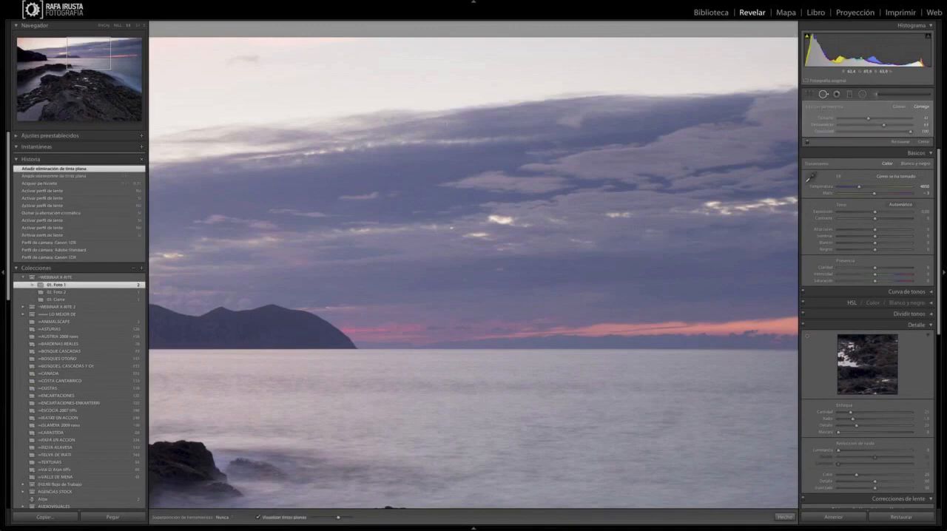
{"action": "key", "text": "a"}
{"action": "left_click", "coordinate": [257, 517]}
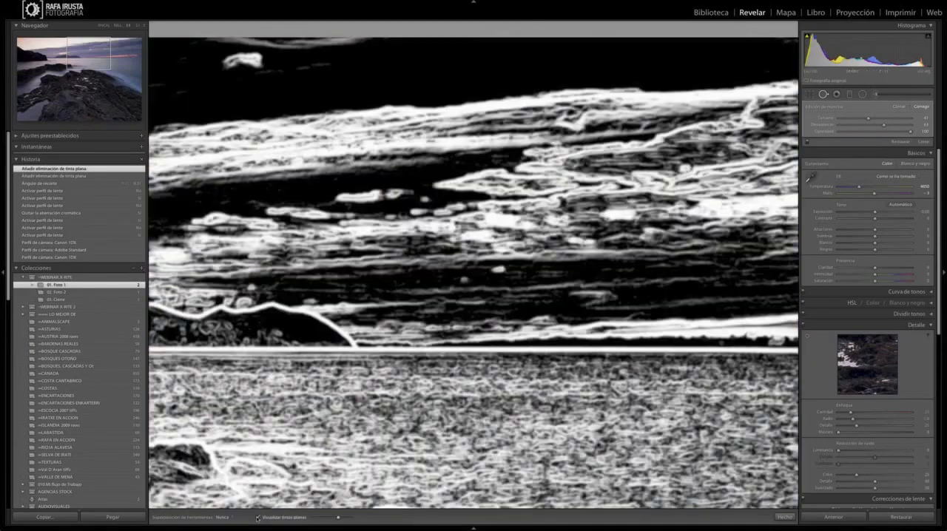
{"action": "left_click", "coordinate": [257, 518]}
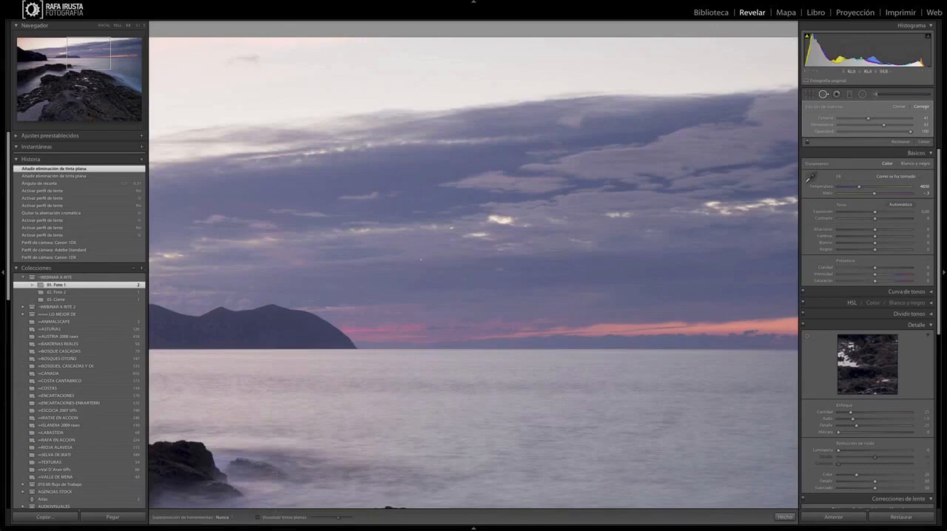
{"action": "key", "text": "a"}
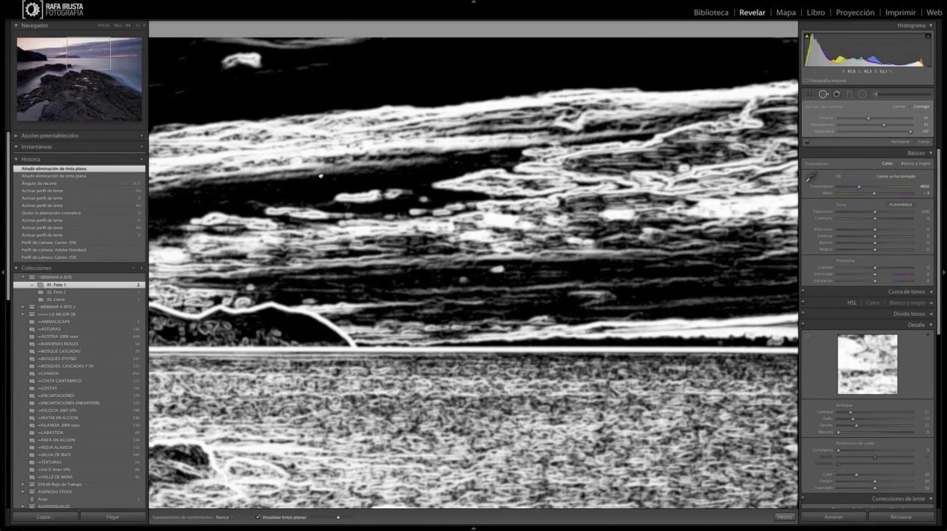
Step: Check the far end of the sky for dust spots with Visualize Spots, and close Spot Removal to view the whole photo
{"action": "left_click_drag", "start_coordinate": [619, 176], "coordinate": [320, 165]}
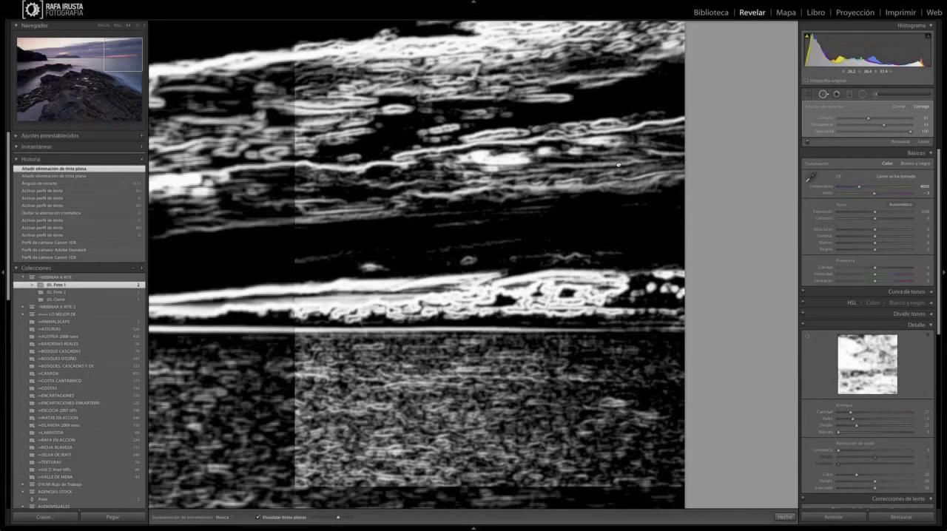
{"action": "key", "text": "q"}
{"action": "left_click", "coordinate": [619, 165]}
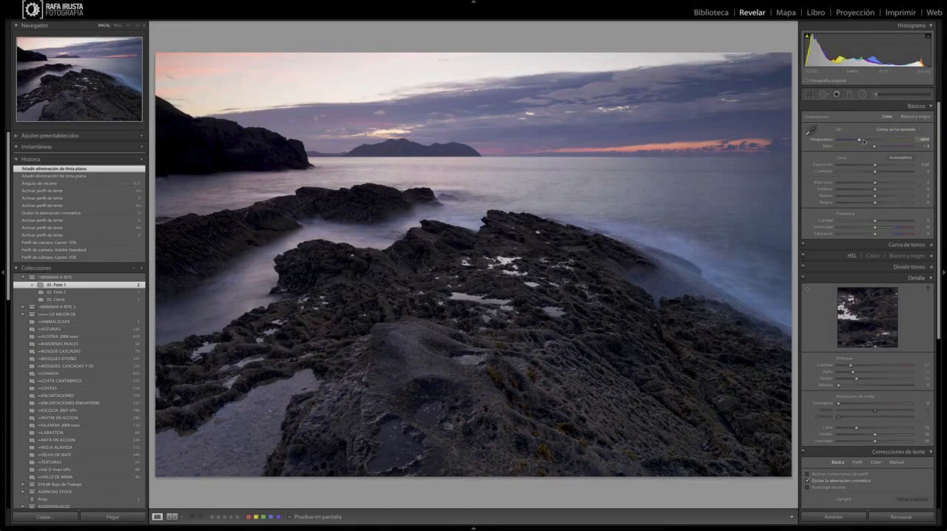
Step: Try a much warmer and a cooler white balance temperature, and restore the As Shot white balance
{"action": "left_click_drag", "start_coordinate": [860, 142], "coordinate": [868, 142]}
{"action": "left_click_drag", "start_coordinate": [868, 141], "coordinate": [878, 140]}
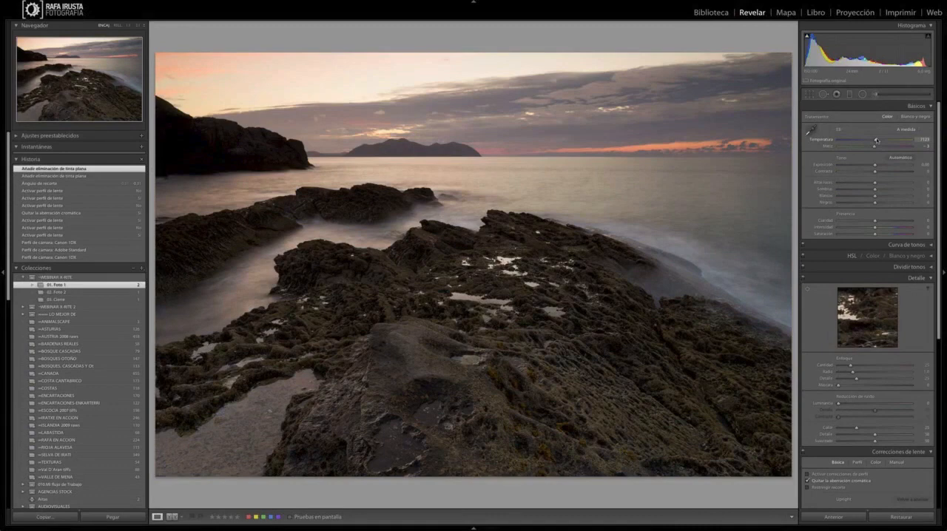
{"action": "left_click_drag", "start_coordinate": [877, 140], "coordinate": [851, 139]}
{"action": "left_click", "coordinate": [907, 129]}
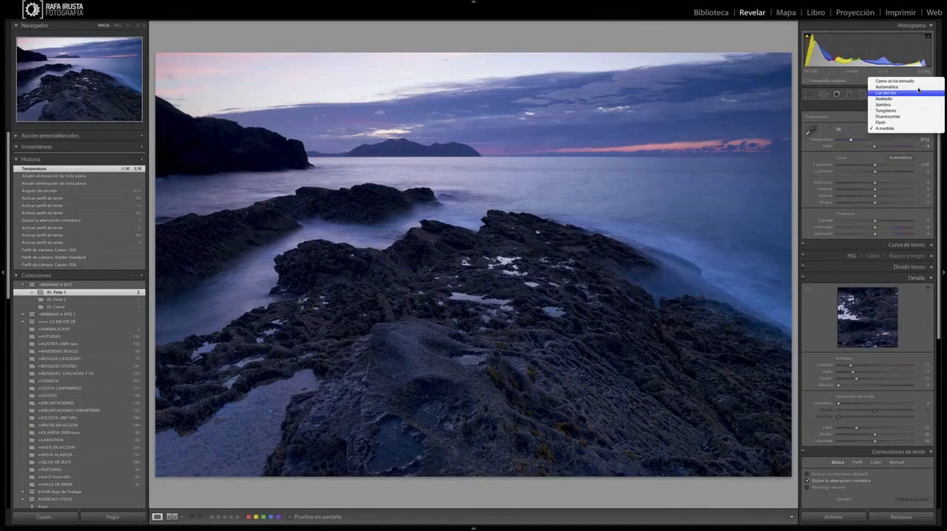
{"action": "left_click", "coordinate": [894, 81]}
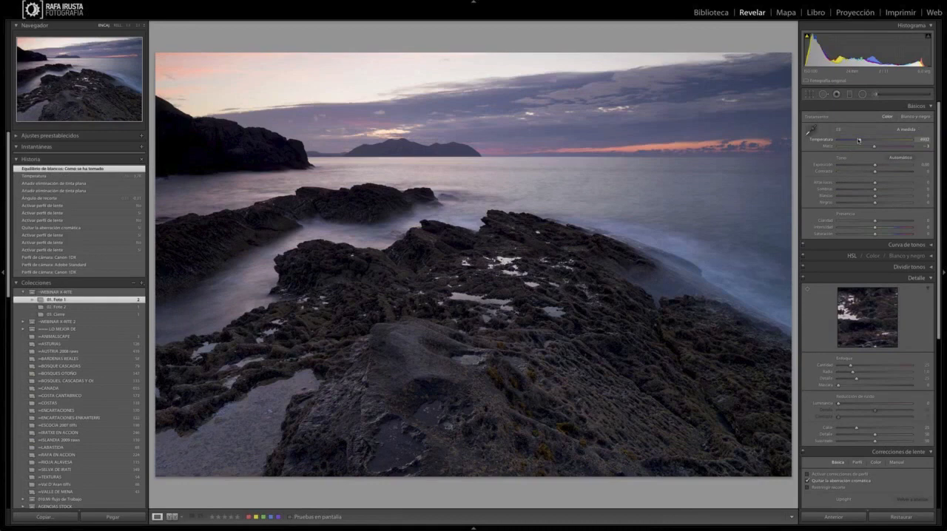
Step: Warm the white balance temperature to 5791 and raise the exposure to +0.40
{"action": "left_click_drag", "start_coordinate": [858, 139], "coordinate": [861, 139]}
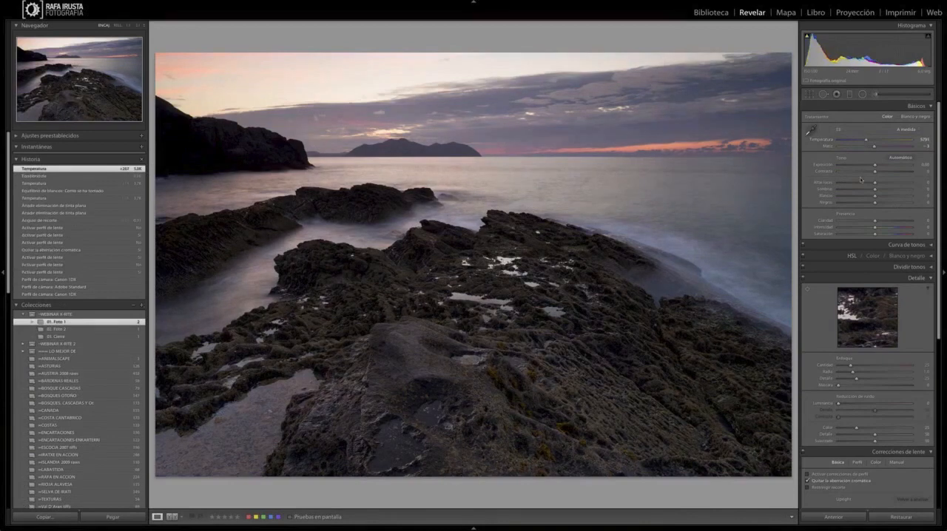
{"action": "left_click_drag", "start_coordinate": [874, 166], "coordinate": [876, 167]}
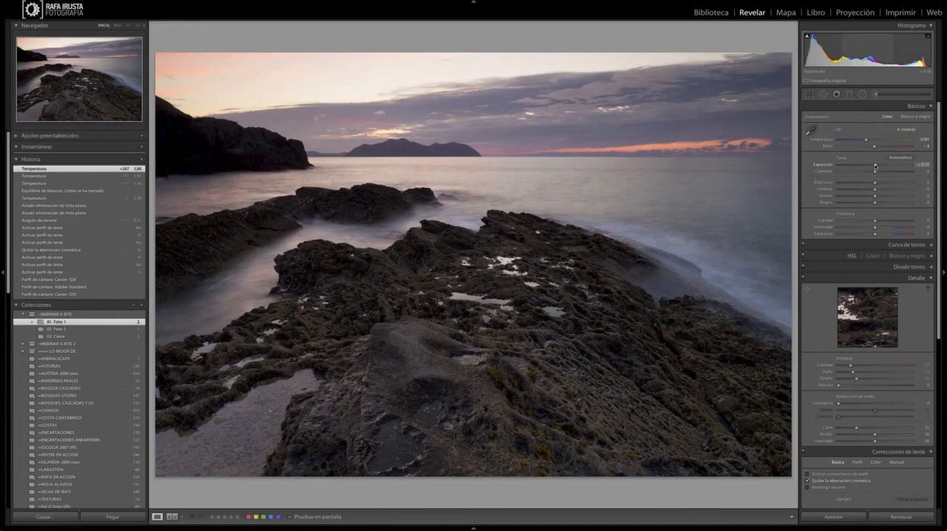
{"action": "left_click_drag", "start_coordinate": [875, 166], "coordinate": [876, 165]}
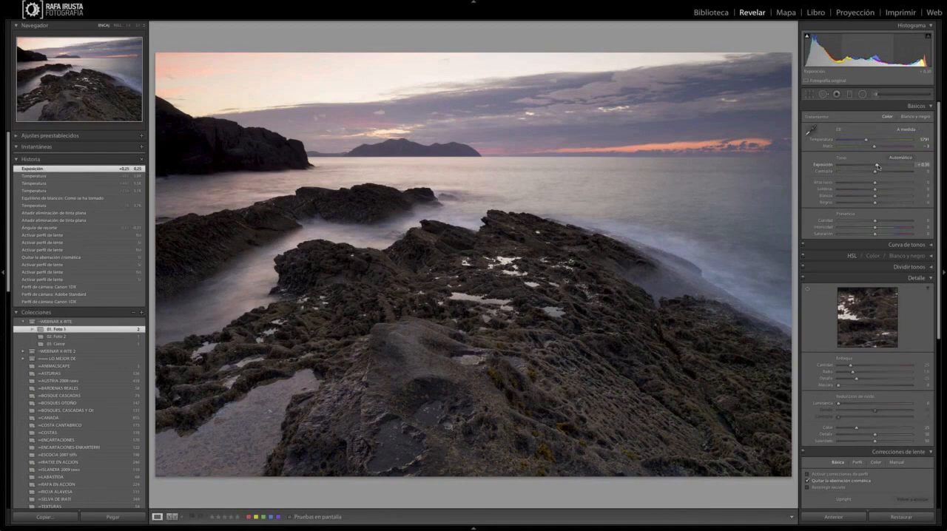
{"action": "left_click_drag", "start_coordinate": [878, 167], "coordinate": [878, 167]}
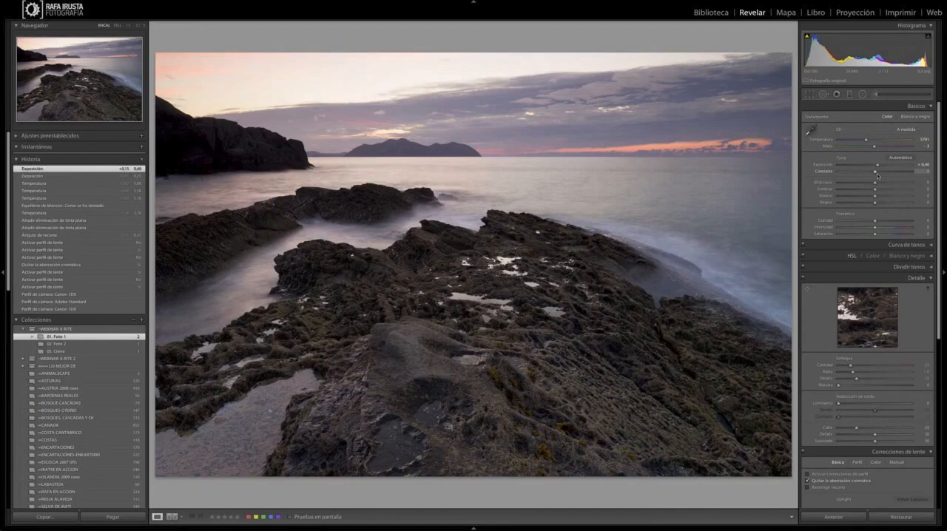
Step: Increase the contrast to +23 and lower the highlights to -81 to recover the bright sky
{"action": "left_click_drag", "start_coordinate": [877, 176], "coordinate": [881, 173]}
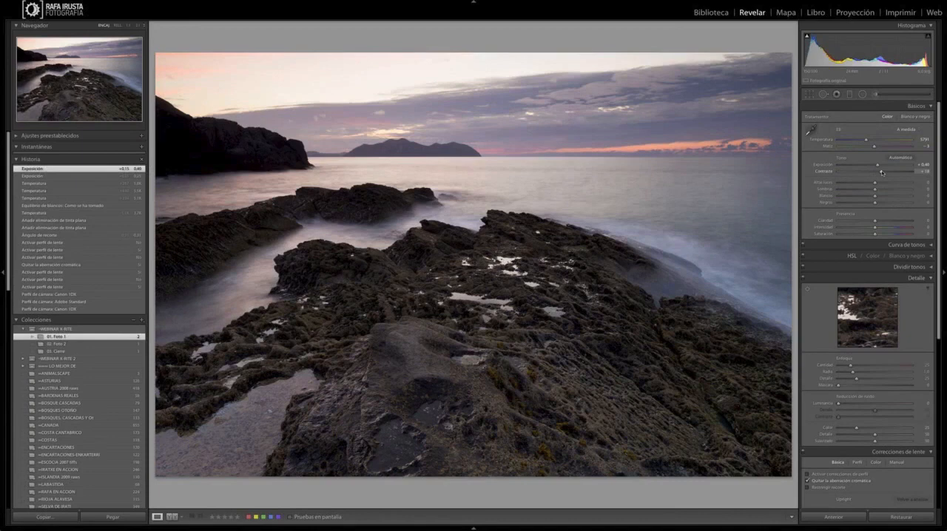
{"action": "left_click_drag", "start_coordinate": [882, 173], "coordinate": [883, 172]}
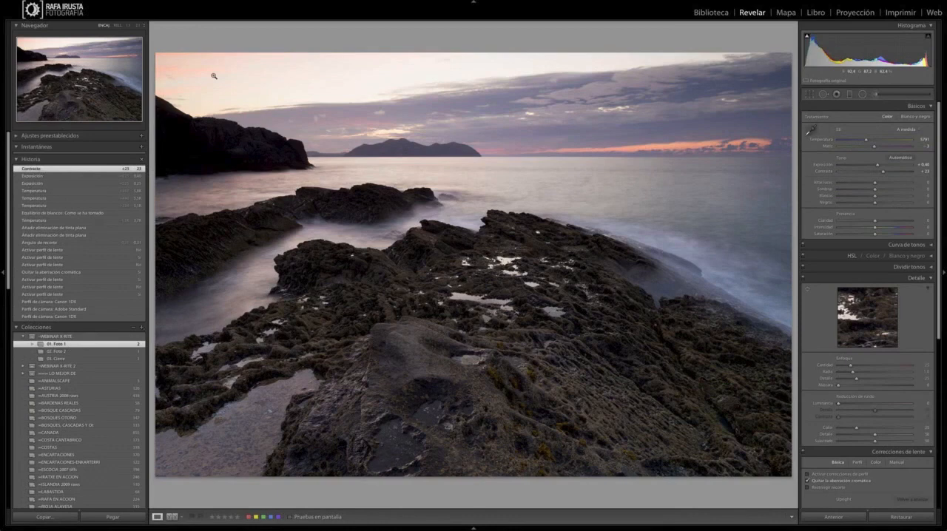
{"action": "left_click_drag", "start_coordinate": [875, 182], "coordinate": [856, 184]}
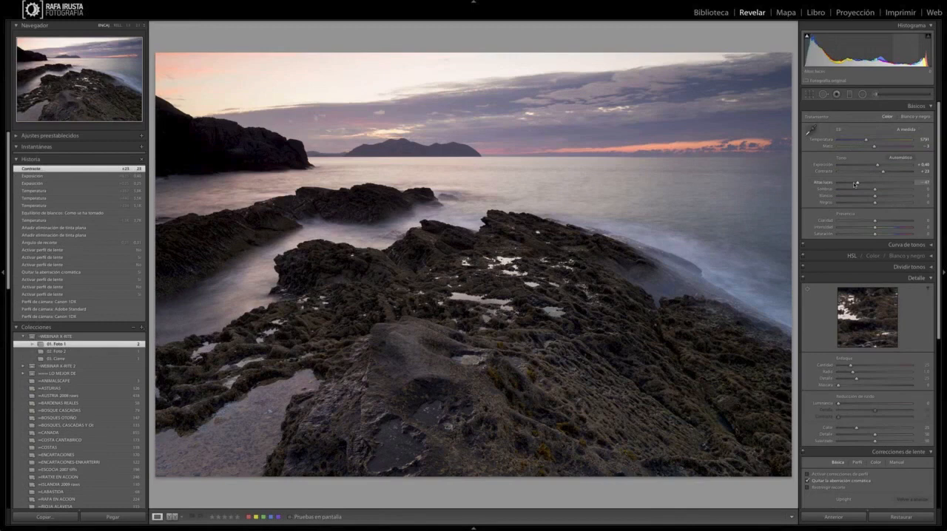
{"action": "left_click_drag", "start_coordinate": [855, 184], "coordinate": [843, 183]}
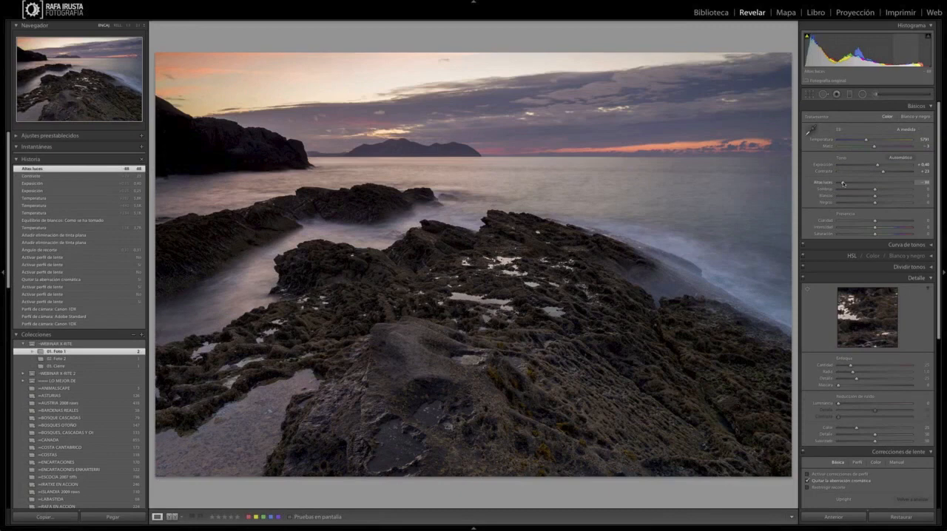
{"action": "left_click_drag", "start_coordinate": [843, 183], "coordinate": [829, 182]}
{"action": "left_click_drag", "start_coordinate": [829, 182], "coordinate": [840, 182]}
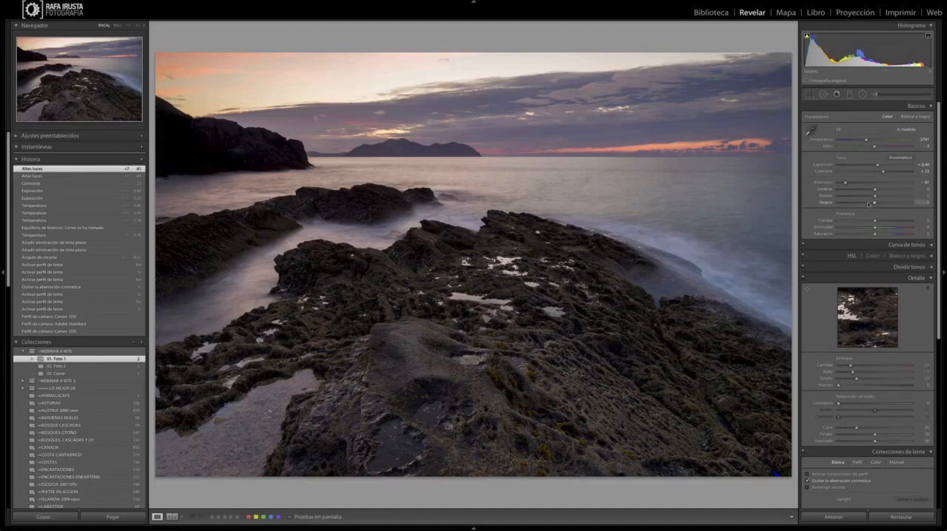
Step: Try lowering the blacks to -24 with the clipping warnings shown on the photo
{"action": "left_click_drag", "start_coordinate": [868, 204], "coordinate": [867, 204]}
{"action": "left_click_drag", "start_coordinate": [867, 204], "coordinate": [866, 204]}
{"action": "left_click_drag", "start_coordinate": [865, 203], "coordinate": [865, 204]}
{"action": "key", "text": "j"}
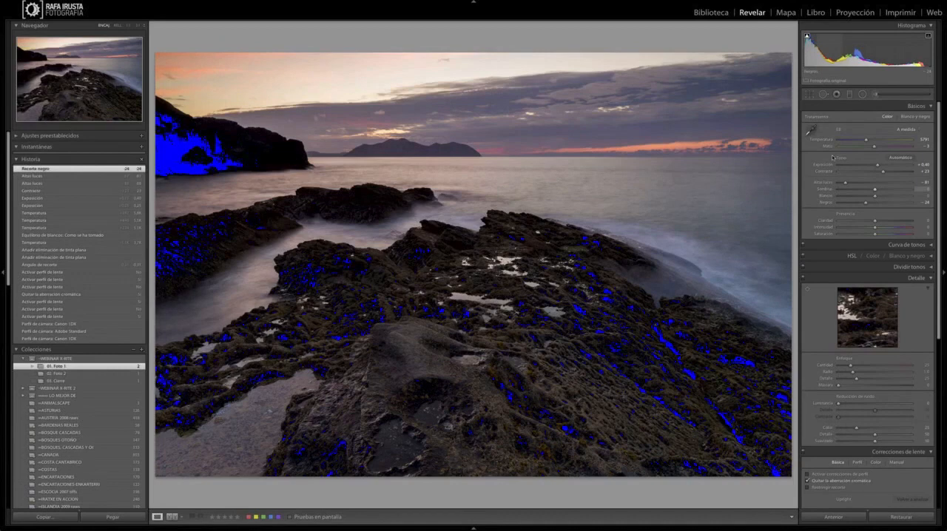
Step: Raise the shadows to +63, checking the recovered detail in the enlarged dark cliff
{"action": "left_click_drag", "start_coordinate": [875, 190], "coordinate": [878, 191]}
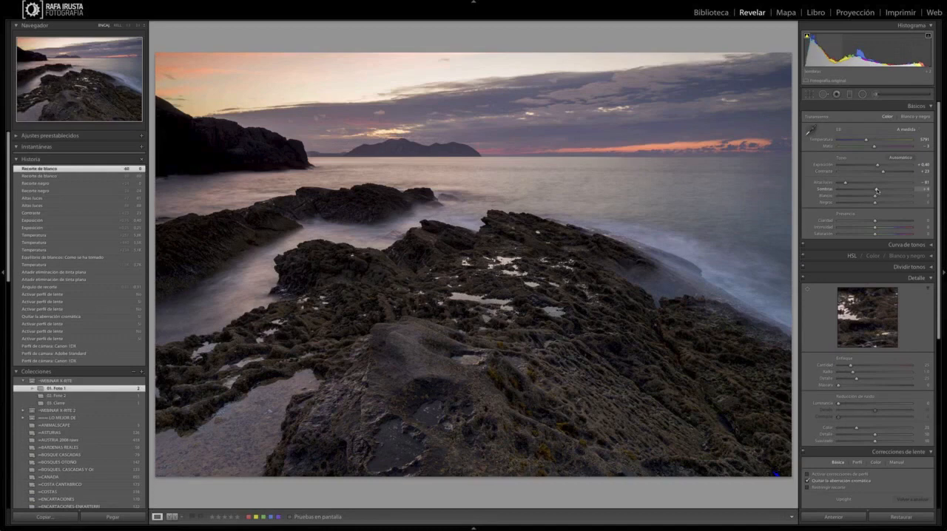
{"action": "left_click_drag", "start_coordinate": [877, 190], "coordinate": [892, 190]}
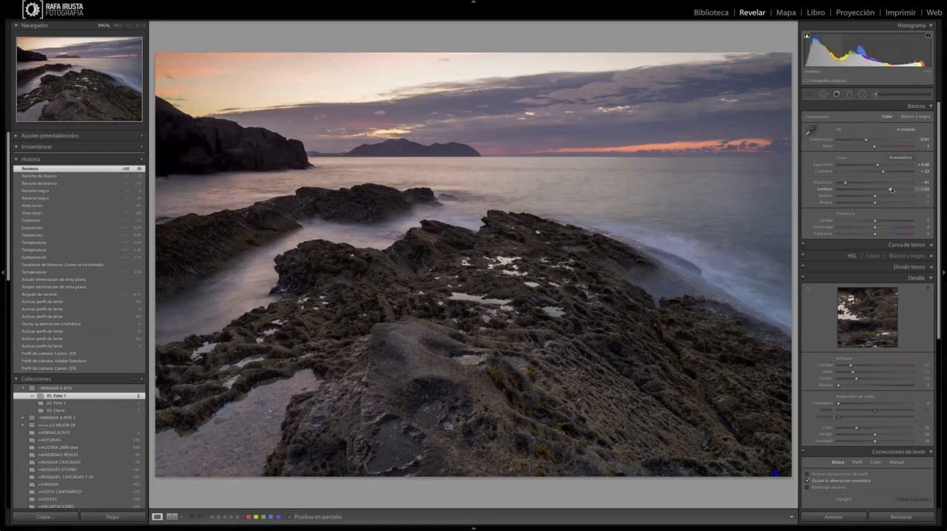
{"action": "left_click_drag", "start_coordinate": [892, 190], "coordinate": [895, 190]}
{"action": "left_click", "coordinate": [269, 174]}
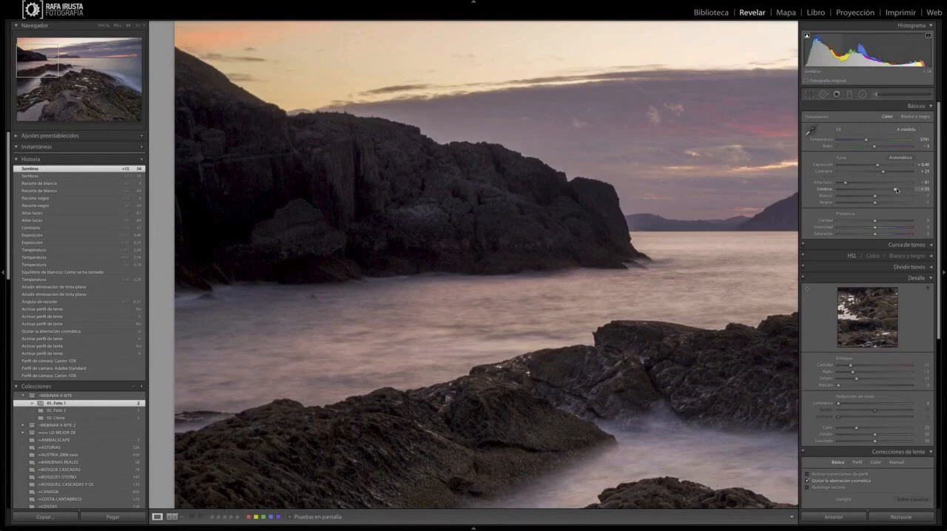
{"action": "left_click_drag", "start_coordinate": [896, 189], "coordinate": [912, 189]}
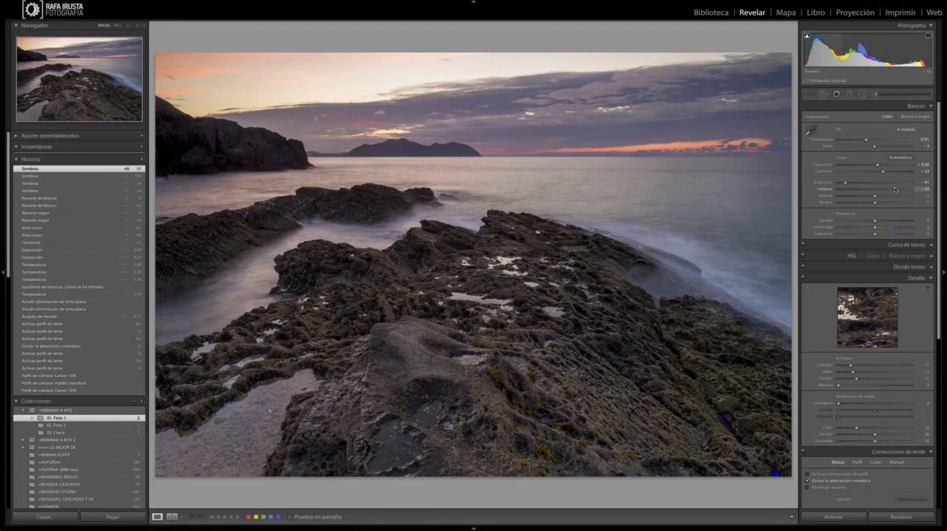
{"action": "left_click_drag", "start_coordinate": [895, 189], "coordinate": [898, 189]}
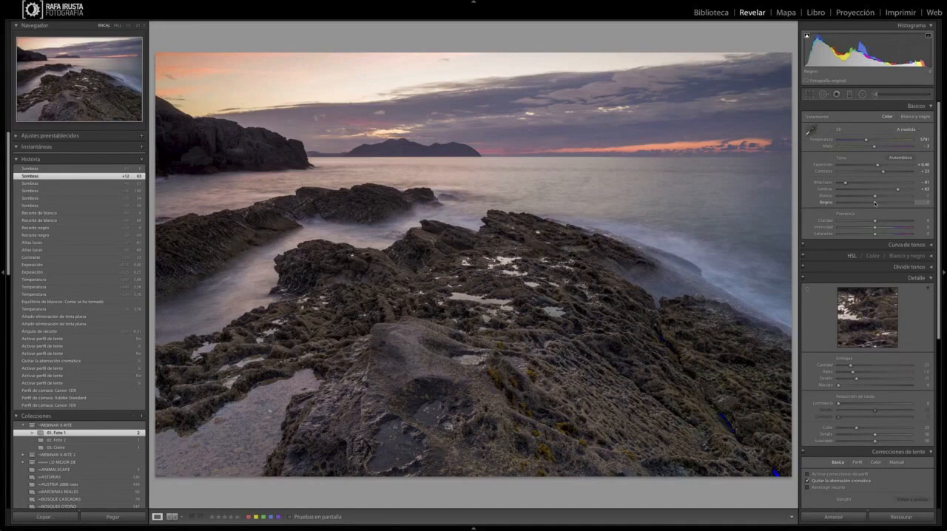
Step: Try slightly raising the blacks, and reset them to 0
{"action": "left_click_drag", "start_coordinate": [874, 203], "coordinate": [878, 203]}
{"action": "left_click_drag", "start_coordinate": [877, 202], "coordinate": [879, 204]}
{"action": "double_click", "coordinate": [878, 205]}
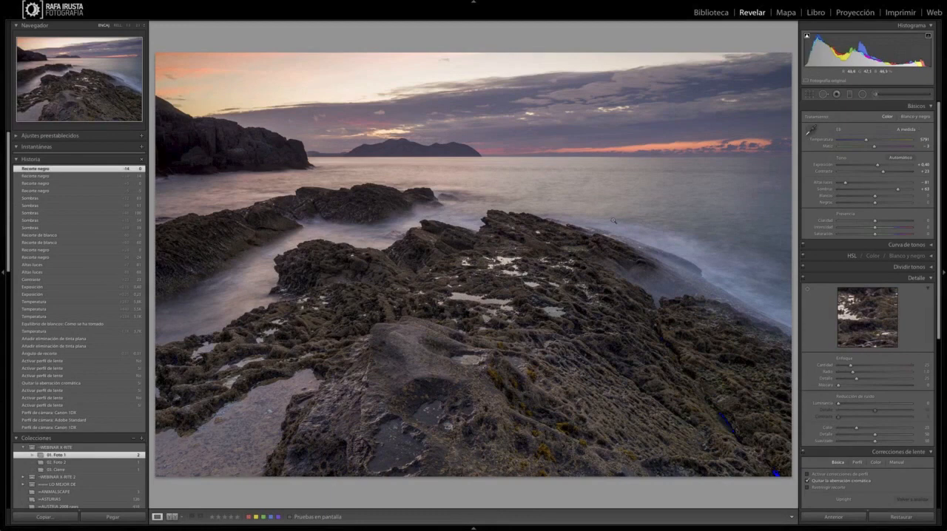
Step: Set the blacks to +16 using the black clipping preview, so the rocks keep detail without clipped shadows
{"action": "key", "text": "super"}
{"action": "key", "text": "alt"}
{"action": "key", "text": "alt"}
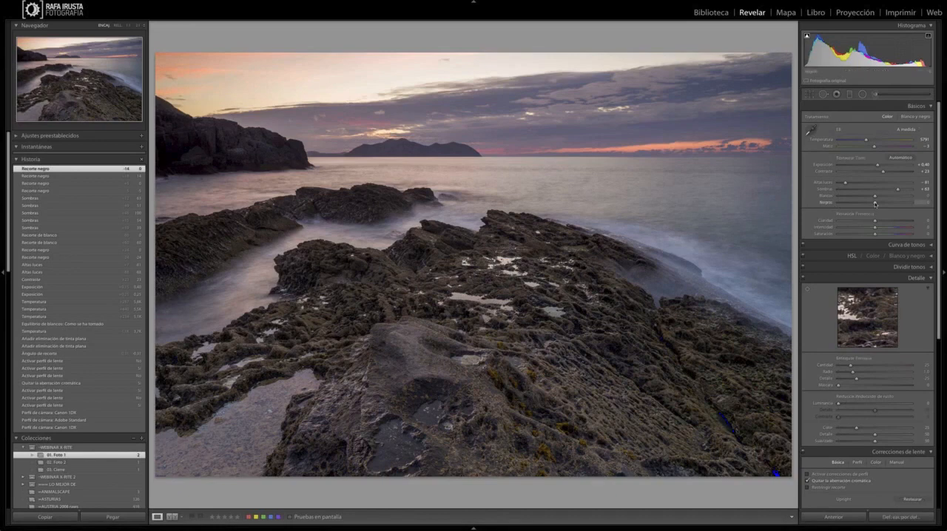
{"action": "left_click", "coordinate": [875, 202], "text": "alt"}
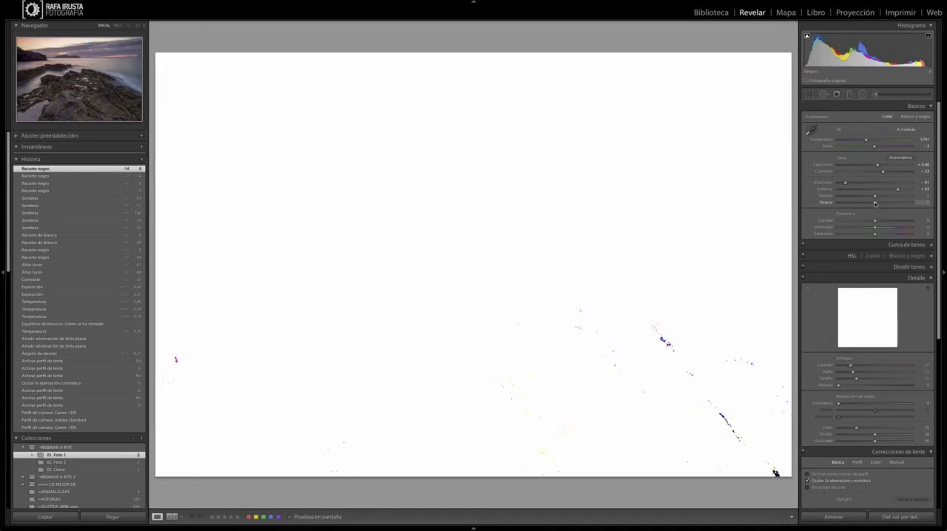
{"action": "left_click_drag", "start_coordinate": [875, 203], "coordinate": [875, 204]}
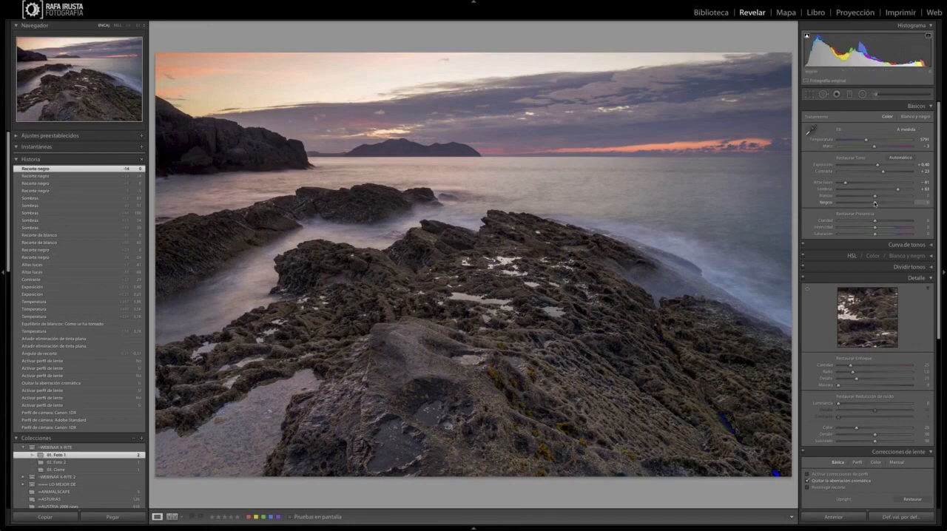
{"action": "left_click_drag", "start_coordinate": [875, 203], "coordinate": [875, 203]}
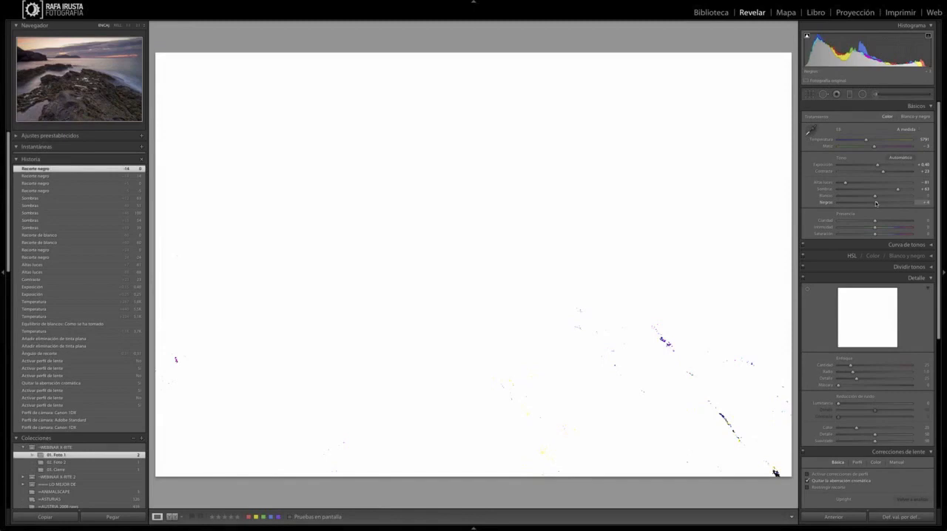
{"action": "left_click_drag", "start_coordinate": [876, 203], "coordinate": [860, 204]}
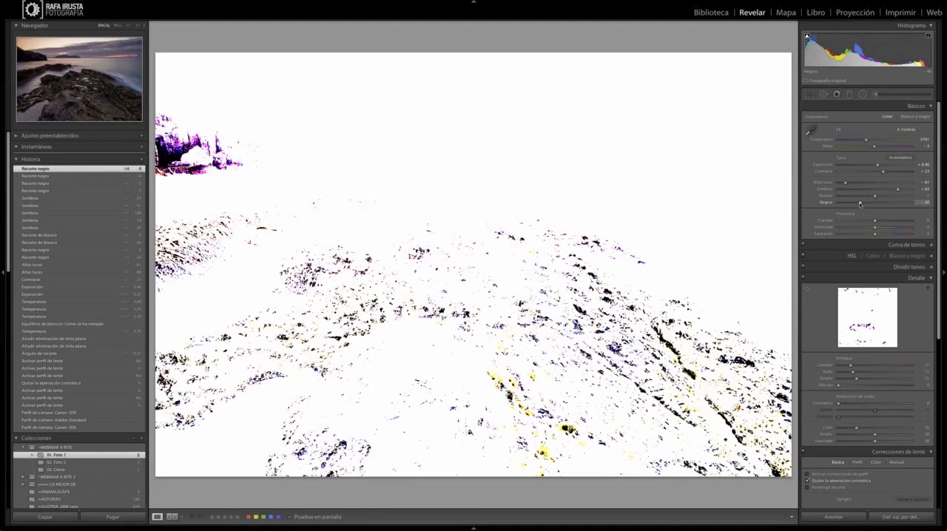
{"action": "left_click_drag", "start_coordinate": [860, 205], "coordinate": [880, 202]}
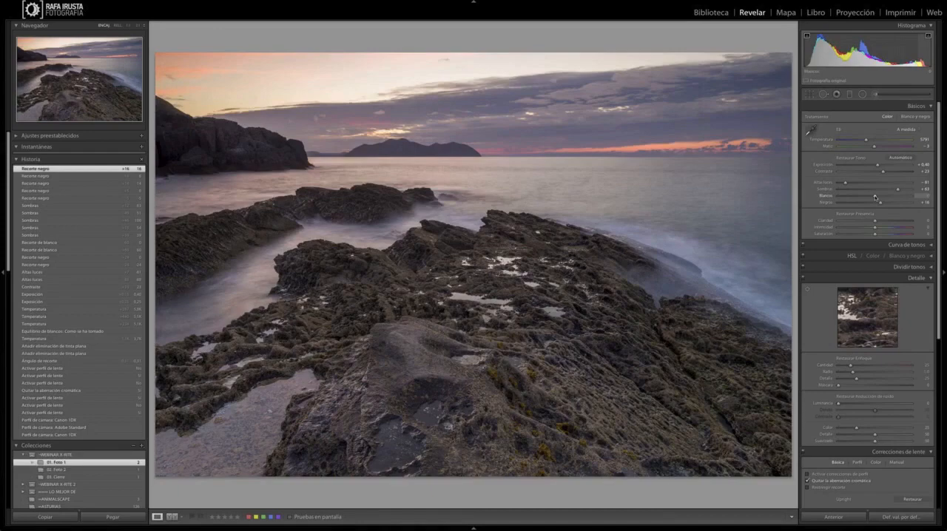
Step: Set the whites to +14 using the white clipping preview, stopping where the sky barely starts to clip
{"action": "left_click", "coordinate": [875, 197], "text": "alt"}
{"action": "left_click_drag", "start_coordinate": [875, 197], "coordinate": [877, 198]}
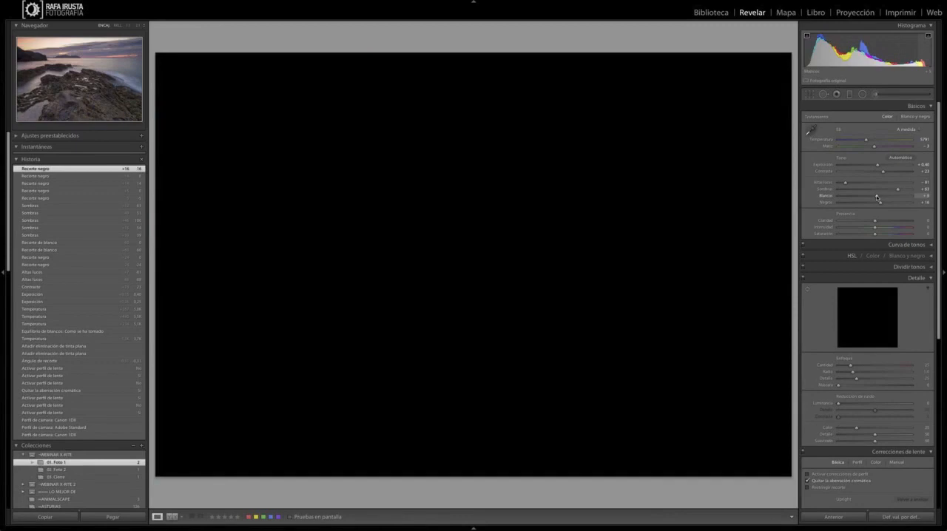
{"action": "mouse_move", "coordinate": [877, 197]}
{"action": "left_mouse_down"}
{"action": "mouse_move", "coordinate": [847, 197]}
{"action": "mouse_move", "coordinate": [888, 197]}
{"action": "left_mouse_up"}
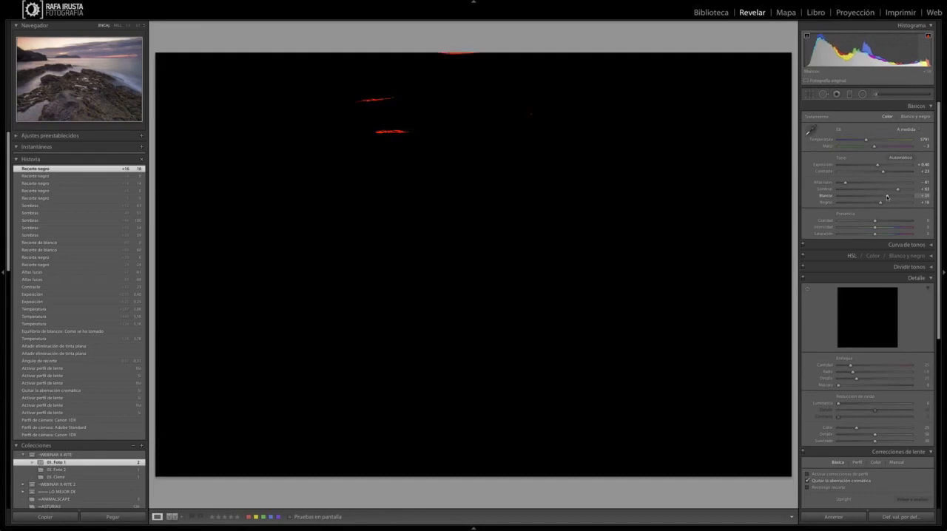
{"action": "left_click_drag", "start_coordinate": [888, 197], "coordinate": [879, 197]}
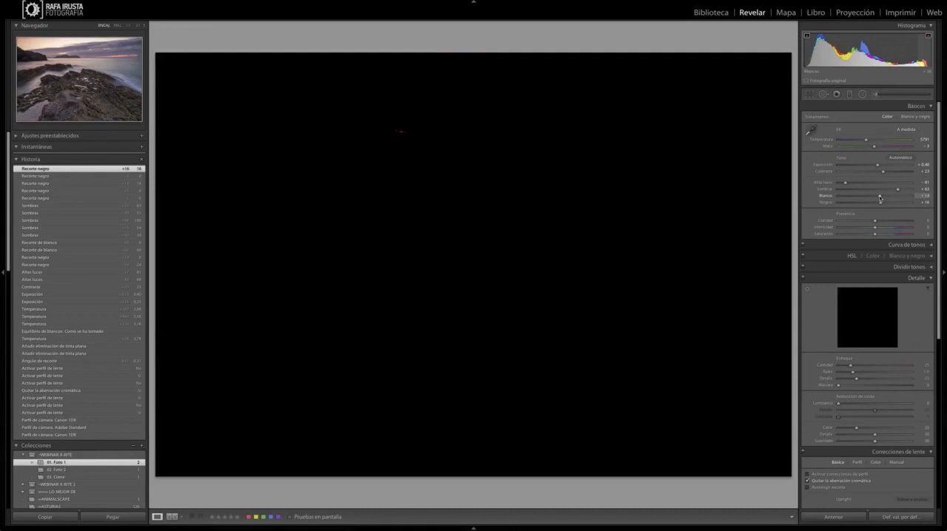
{"action": "left_click_drag", "start_coordinate": [880, 198], "coordinate": [880, 198]}
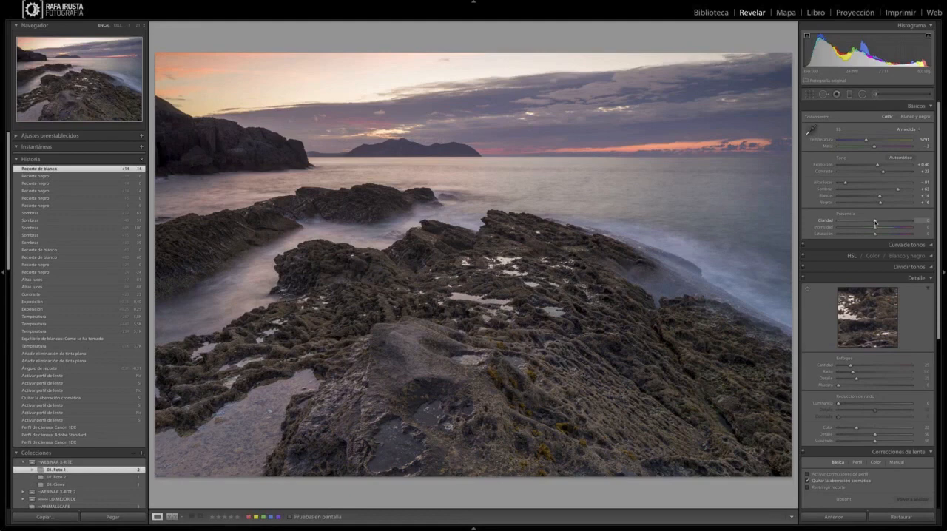
Step: Try extreme clarity values on the seascape, and settle the clarity at +26
{"action": "left_click_drag", "start_coordinate": [875, 221], "coordinate": [910, 221]}
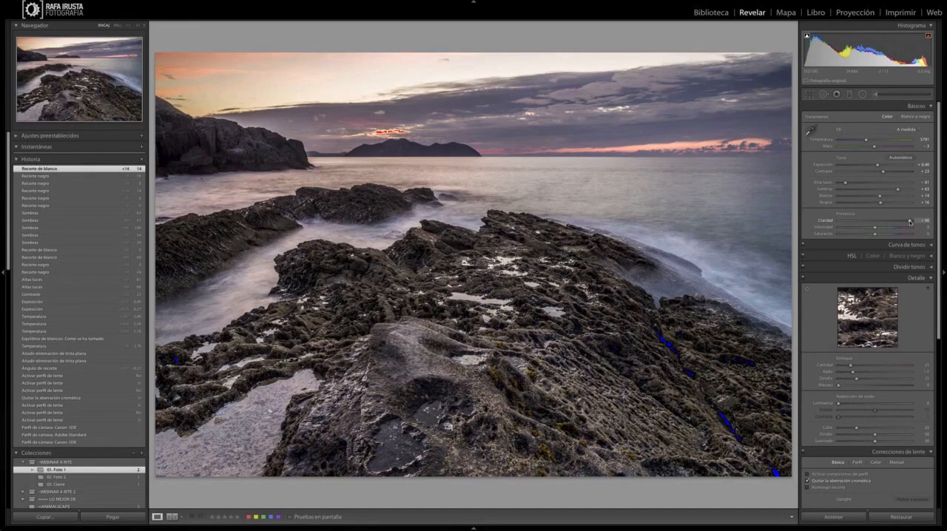
{"action": "left_click_drag", "start_coordinate": [910, 220], "coordinate": [911, 221]}
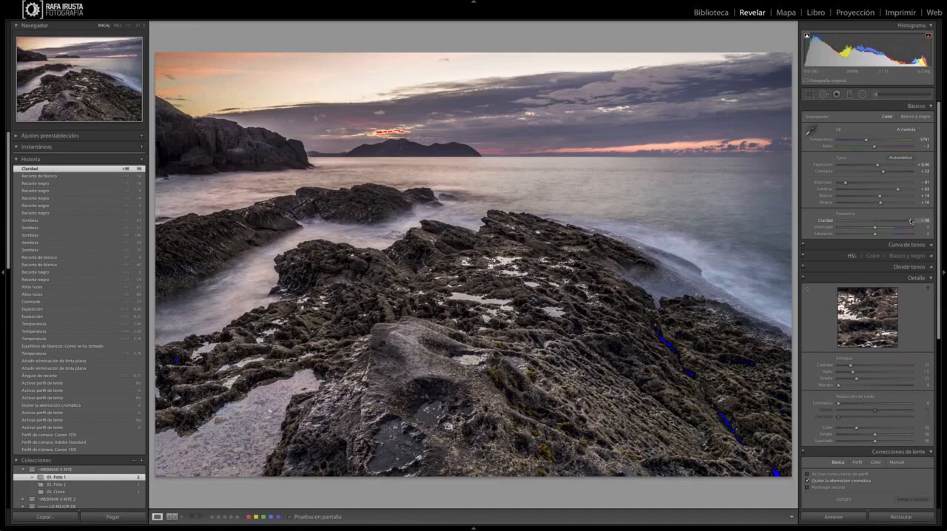
{"action": "left_click_drag", "start_coordinate": [911, 221], "coordinate": [883, 220]}
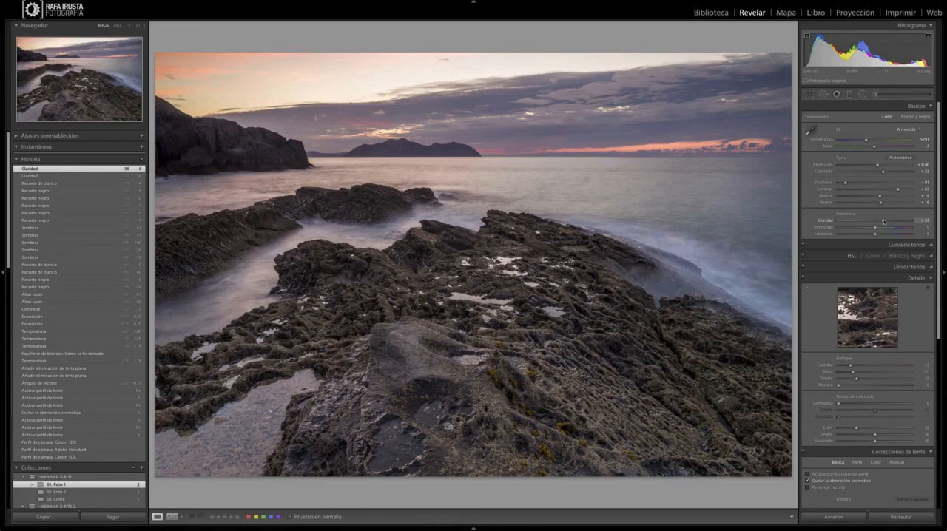
{"action": "left_click_drag", "start_coordinate": [884, 221], "coordinate": [881, 221]}
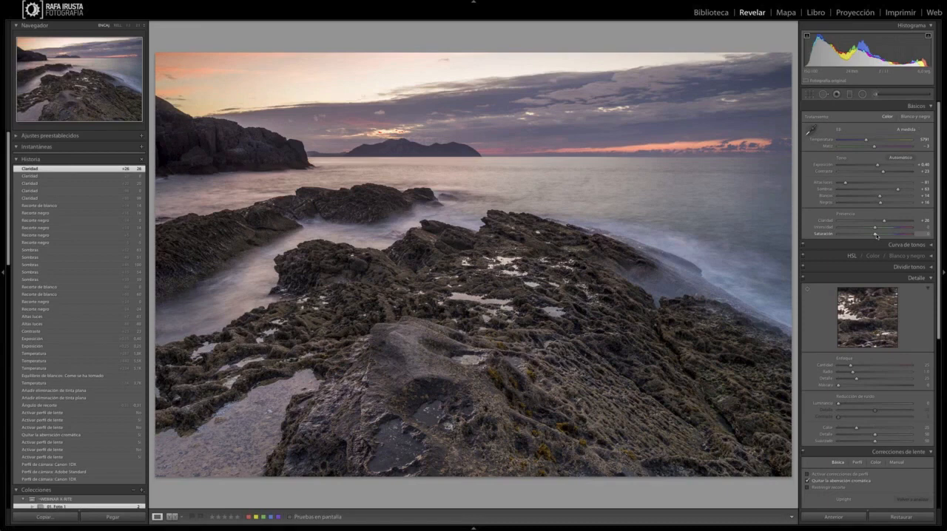
Step: Try strong saturation and vibrance changes on the photo, and reset both to 0
{"action": "left_click_drag", "start_coordinate": [876, 236], "coordinate": [867, 236]}
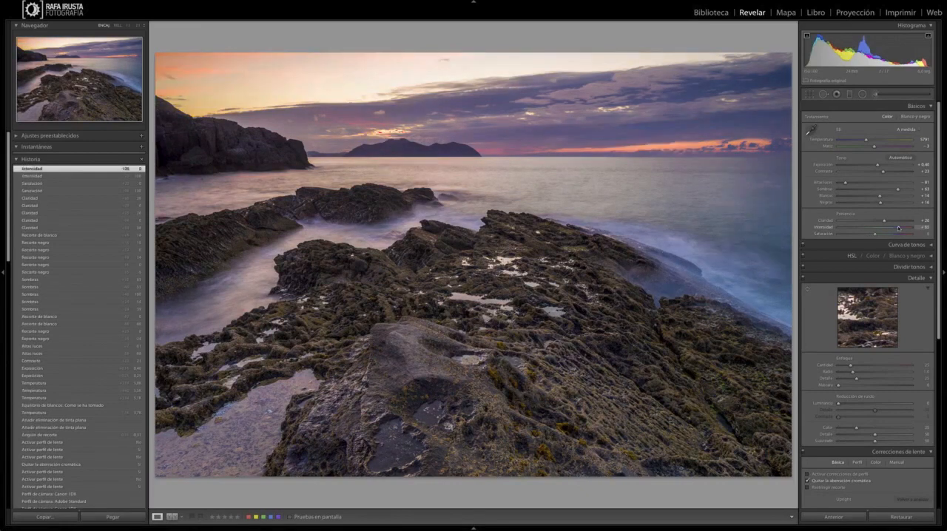
{"action": "left_click_drag", "start_coordinate": [899, 228], "coordinate": [875, 229]}
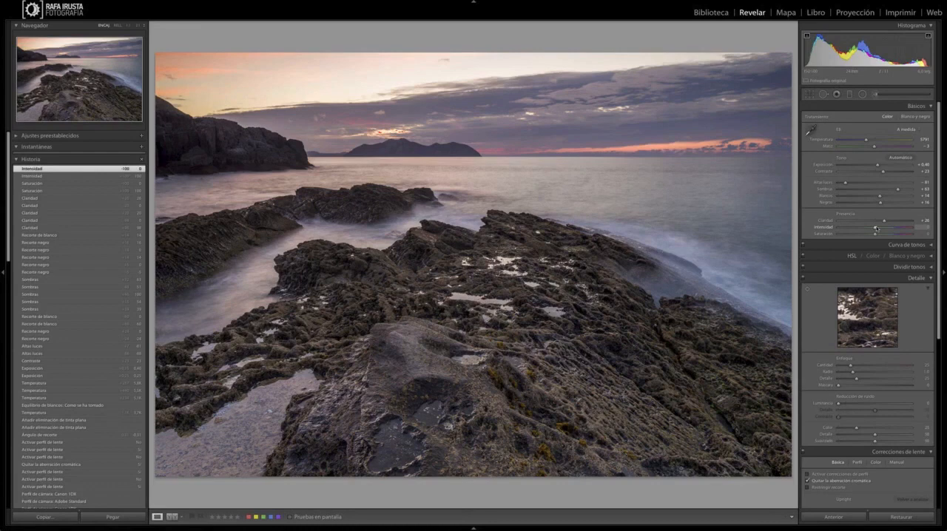
{"action": "left_click_drag", "start_coordinate": [876, 228], "coordinate": [875, 228]}
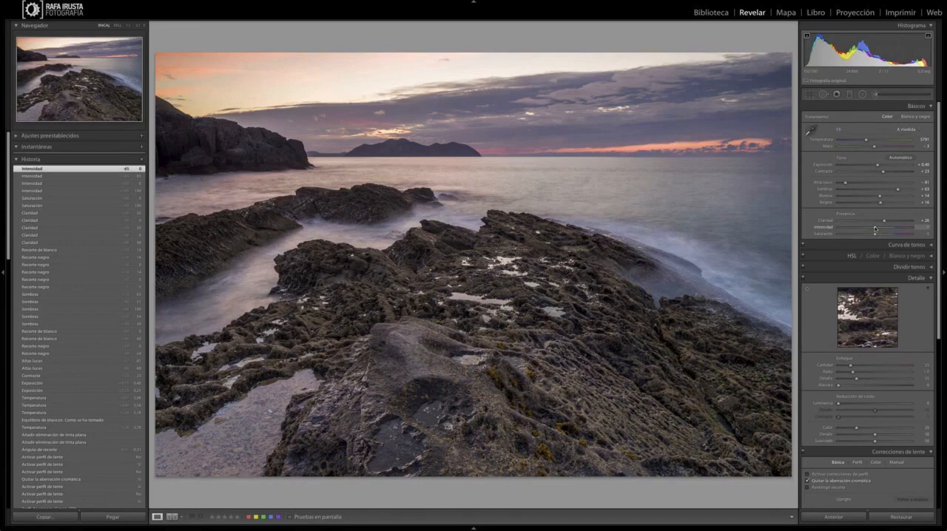
Step: Set the vibrance to +24 and the saturation to +20
{"action": "left_click_drag", "start_coordinate": [875, 228], "coordinate": [879, 229]}
{"action": "left_click_drag", "start_coordinate": [879, 228], "coordinate": [884, 228]}
{"action": "left_click_drag", "start_coordinate": [875, 234], "coordinate": [881, 235]}
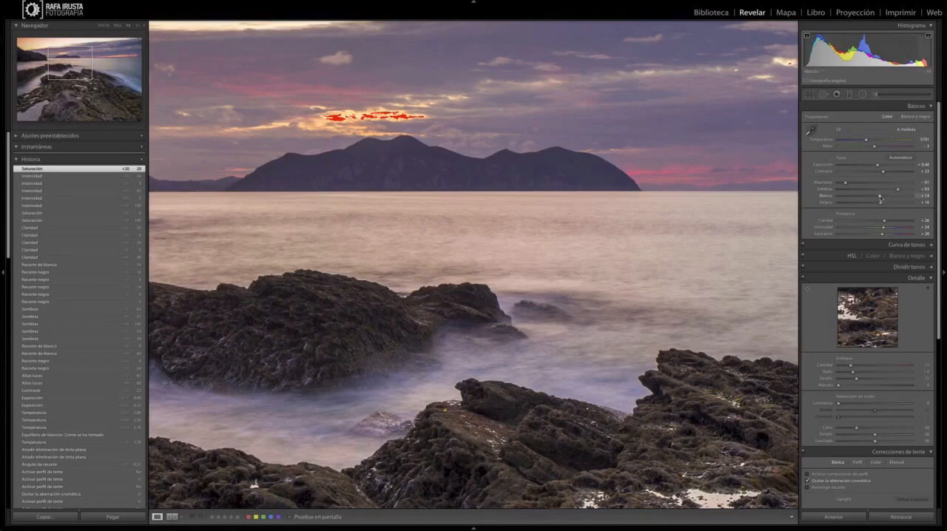
Step: Lower the whites to -12 with the clipping preview, removing the clipped highlights in the clouds above the island
{"action": "key", "text": "alt"}
{"action": "key", "text": "alt"}
{"action": "key", "text": "alt"}
{"action": "left_click", "coordinate": [880, 197], "text": "alt"}
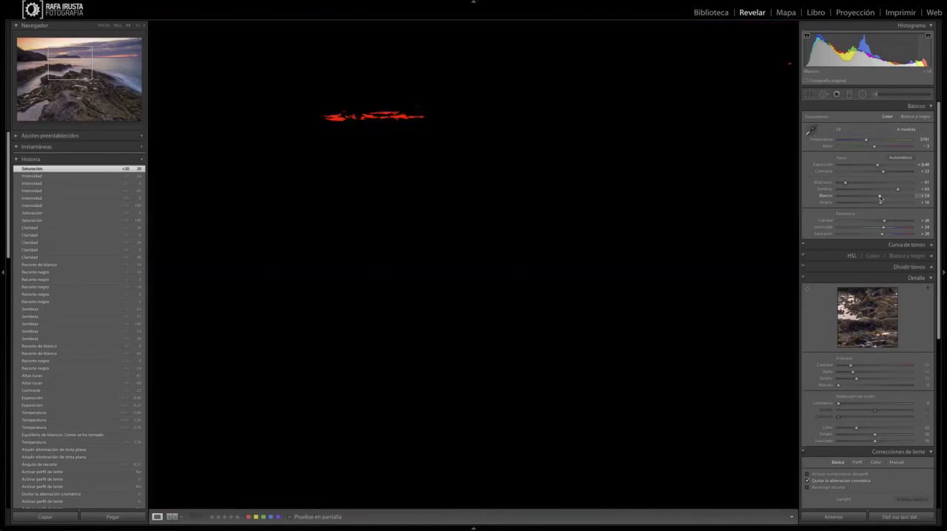
{"action": "left_click_drag", "start_coordinate": [879, 197], "coordinate": [871, 197]}
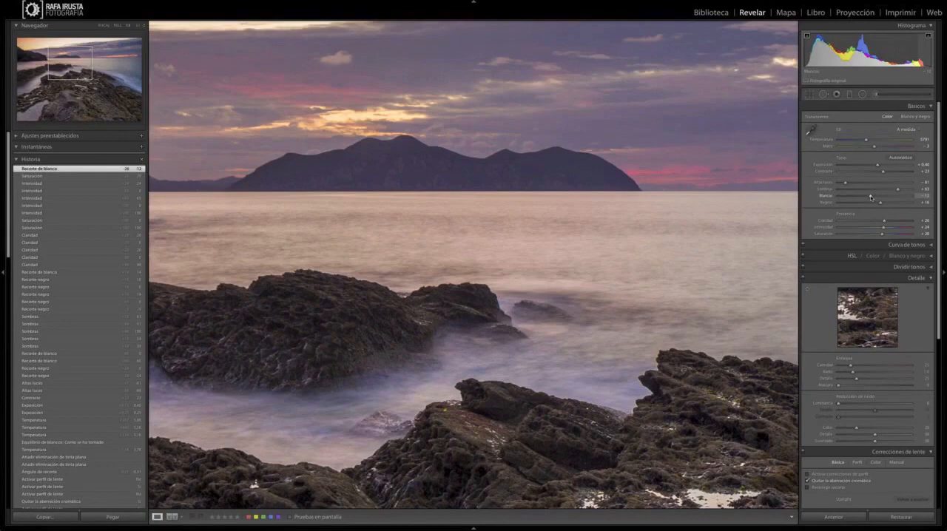
{"action": "key", "text": "z"}
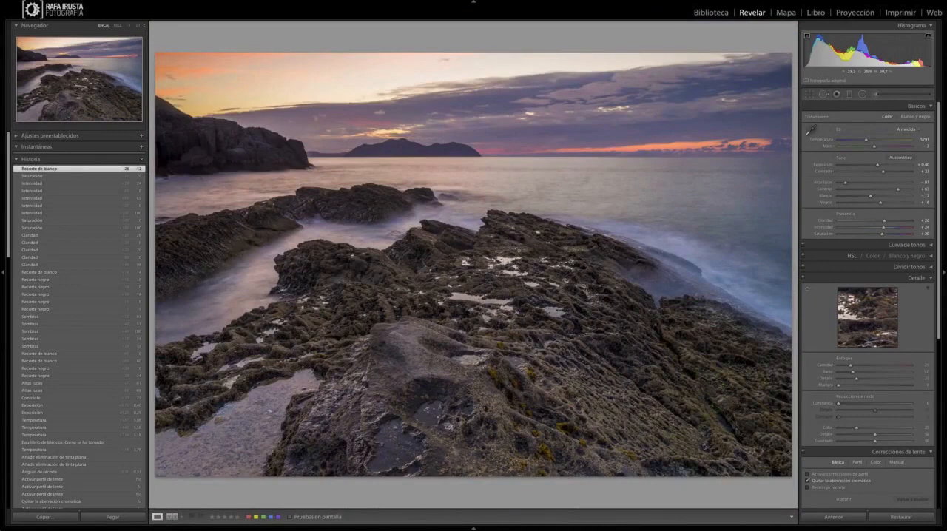
Step: Compare the whole photo before and after development side by side, including an enlarged view
{"action": "key", "text": "y"}
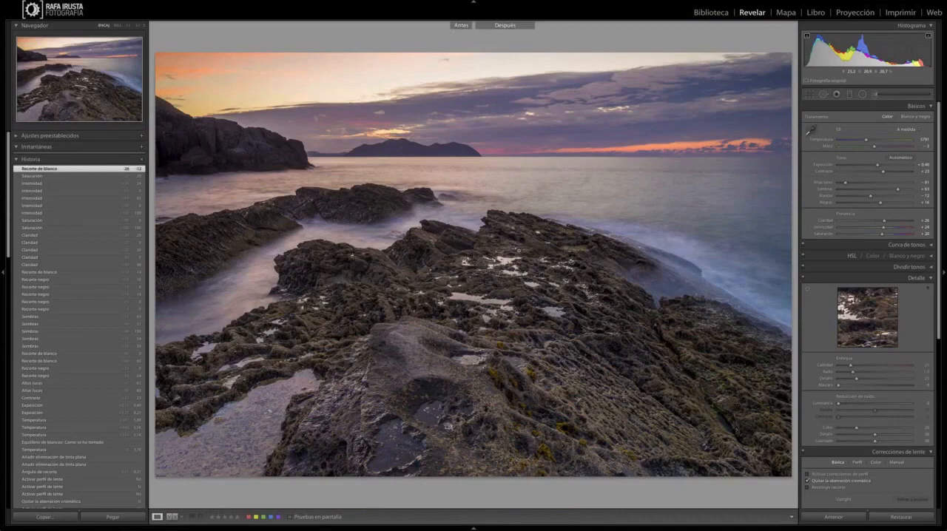
{"action": "key", "text": "y"}
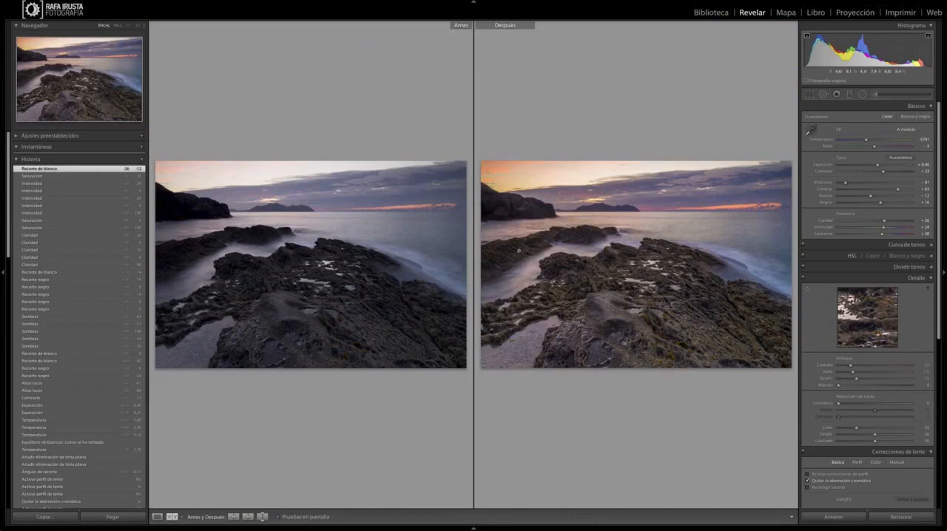
{"action": "left_click", "coordinate": [518, 251]}
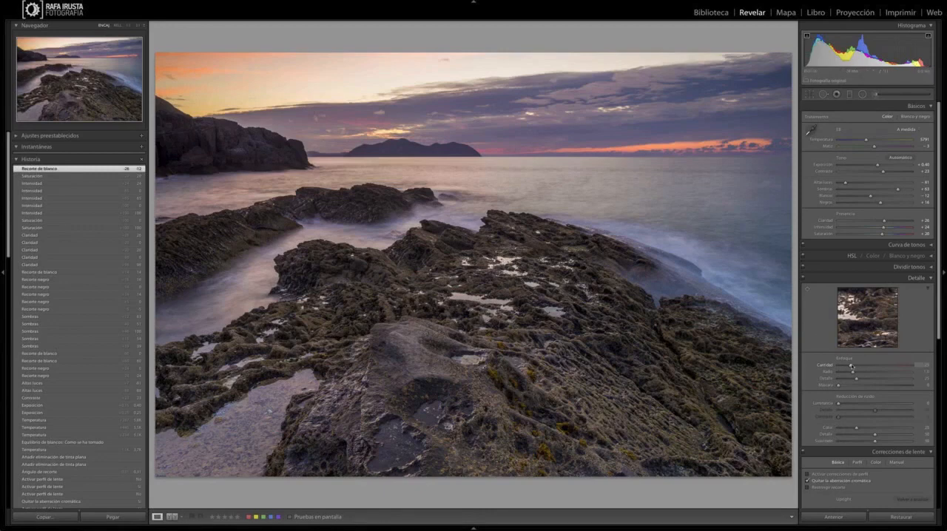
Step: Set the sharpening amount to 50
{"action": "left_click", "coordinate": [925, 366]}
{"action": "type", "text": "50"}
{"action": "key", "text": "Return"}
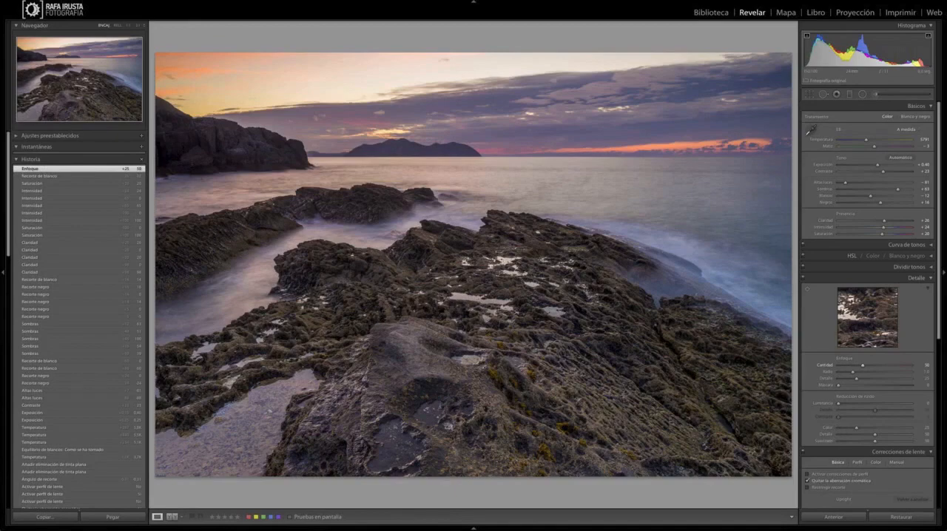
Step: Examine the sharpening on the foreground rocks in an enlarged before-and-after view
{"action": "key", "text": "y"}
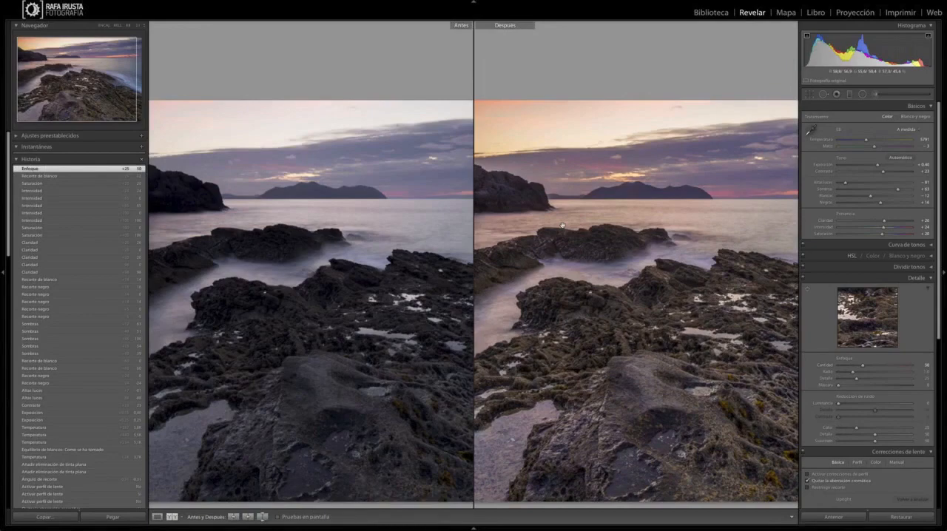
{"action": "left_click", "coordinate": [562, 226]}
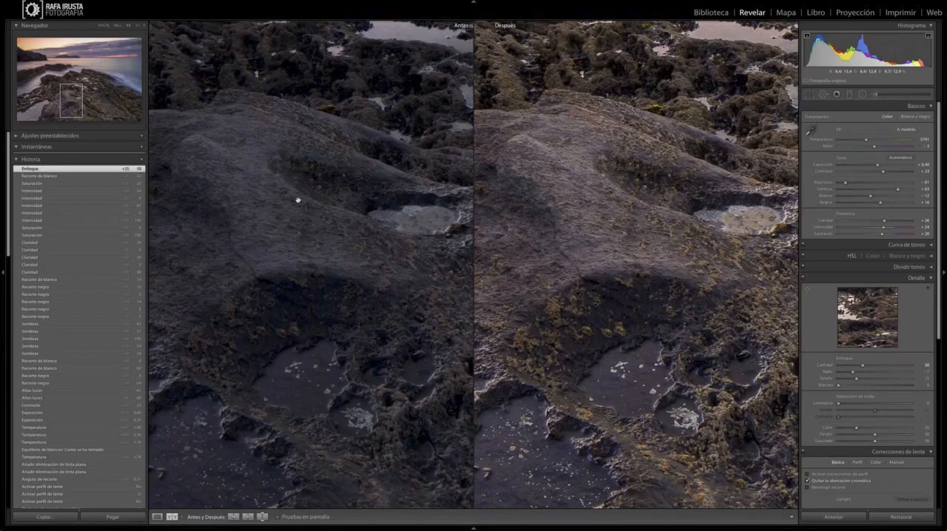
{"action": "left_click", "coordinate": [861, 366], "text": "alt"}
{"action": "left_click_drag", "start_coordinate": [920, 366], "coordinate": [871, 365]}
{"action": "key", "text": "alt"}
{"action": "left_click_drag", "start_coordinate": [634, 249], "coordinate": [633, 248]}
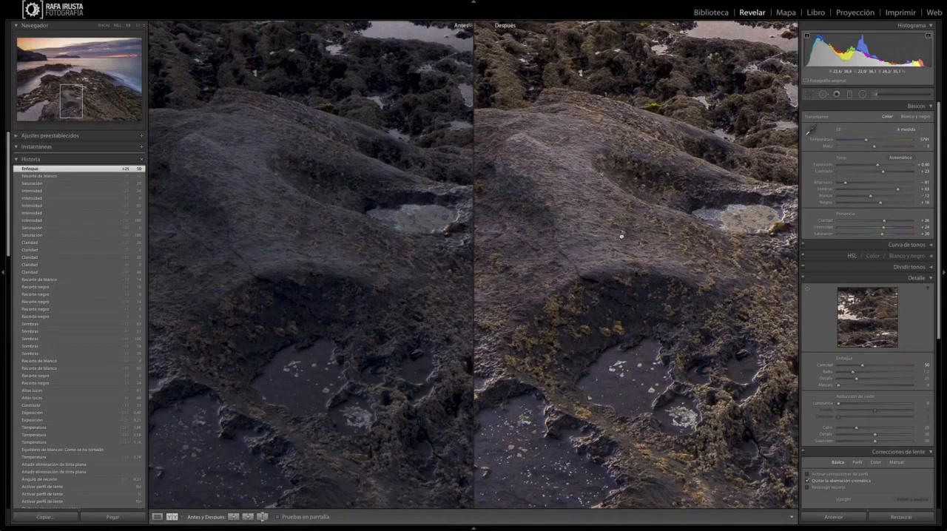
Step: Try the sharpening radius at its maximum with the edge preview, and set it to 0.7
{"action": "left_click_drag", "start_coordinate": [622, 236], "coordinate": [526, 196]}
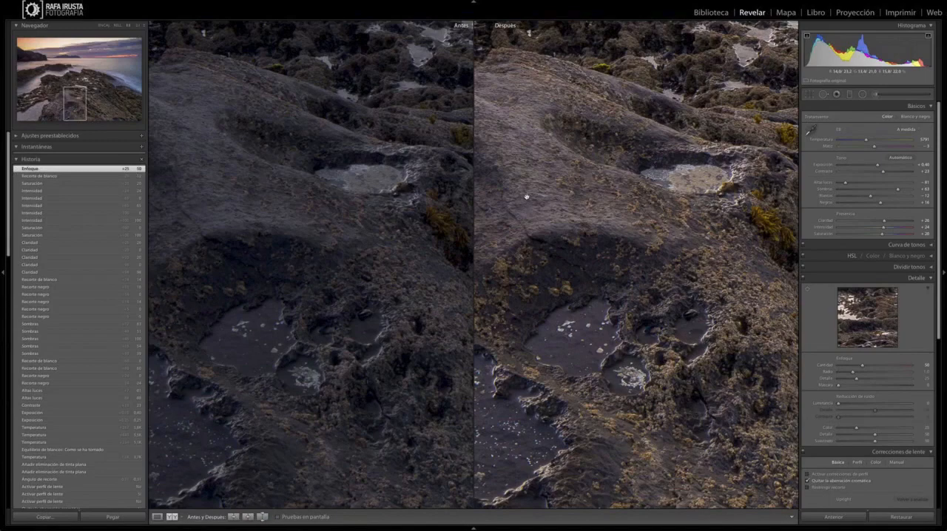
{"action": "left_click_drag", "start_coordinate": [852, 372], "coordinate": [914, 372]}
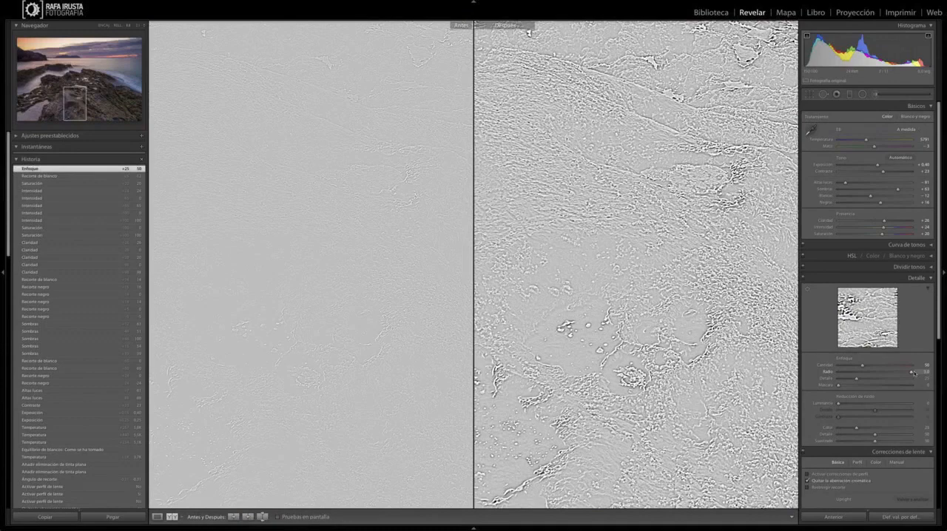
{"action": "left_click_drag", "start_coordinate": [913, 372], "coordinate": [844, 372]}
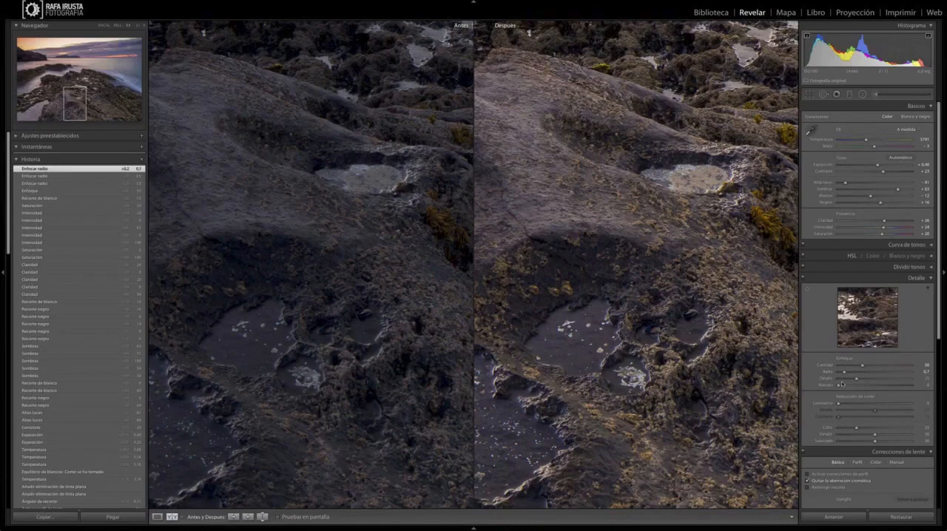
Step: Try high sharpening detail values with the grayscale preview, and set the detail to 50
{"action": "left_click_drag", "start_coordinate": [856, 378], "coordinate": [865, 380]}
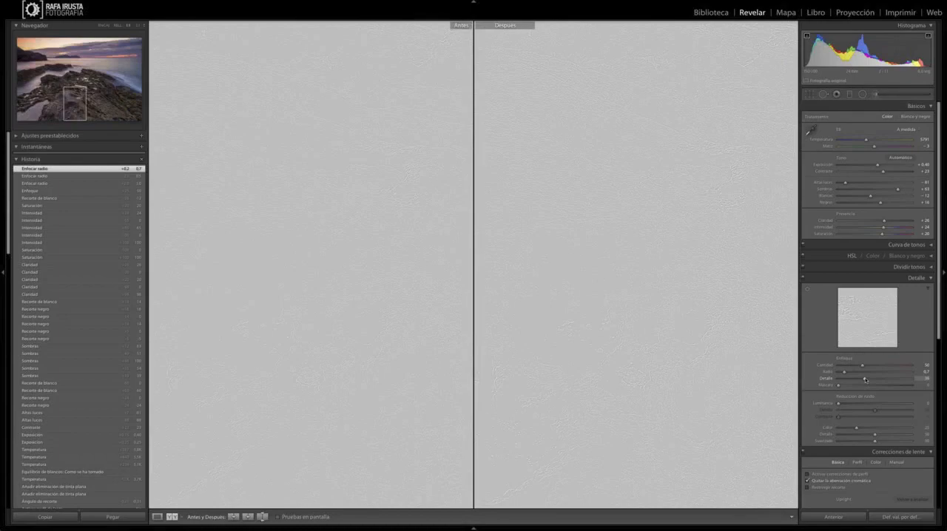
{"action": "left_click_drag", "start_coordinate": [865, 379], "coordinate": [902, 380]}
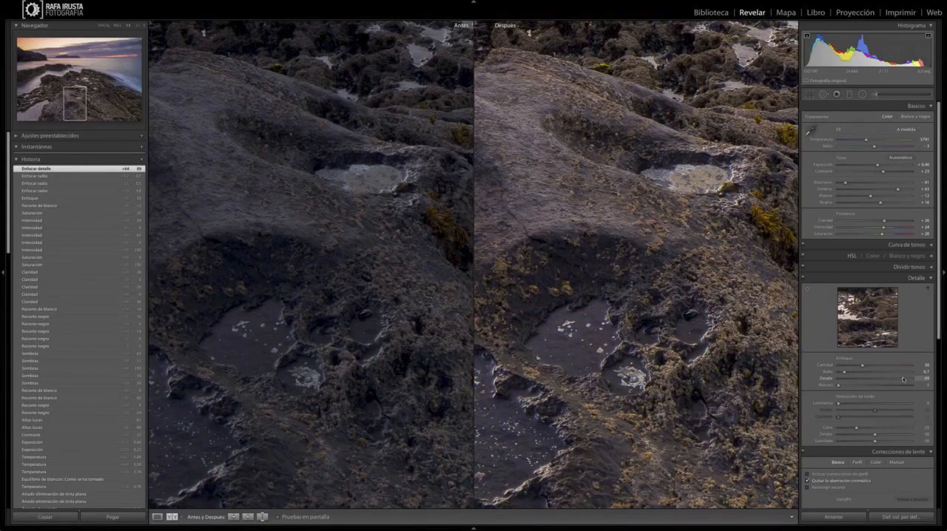
{"action": "left_click_drag", "start_coordinate": [902, 380], "coordinate": [908, 380]}
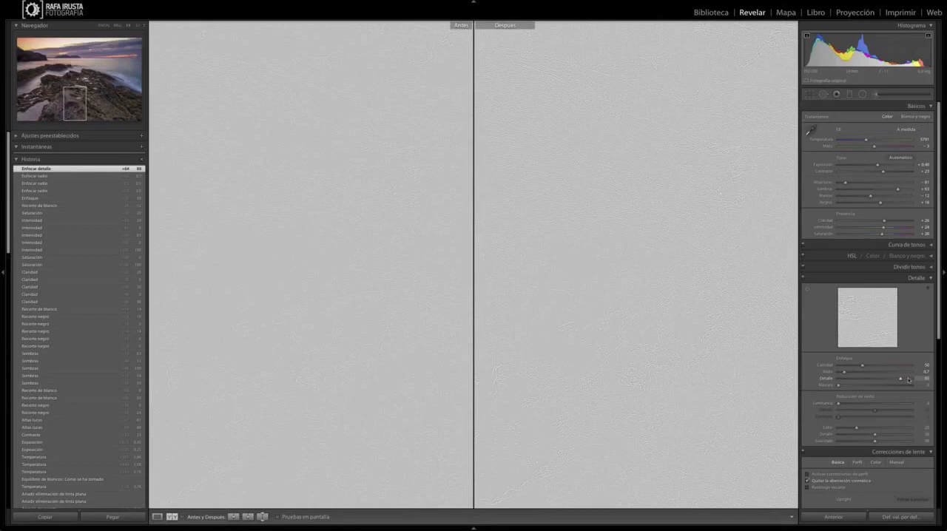
{"action": "left_click_drag", "start_coordinate": [908, 380], "coordinate": [875, 380]}
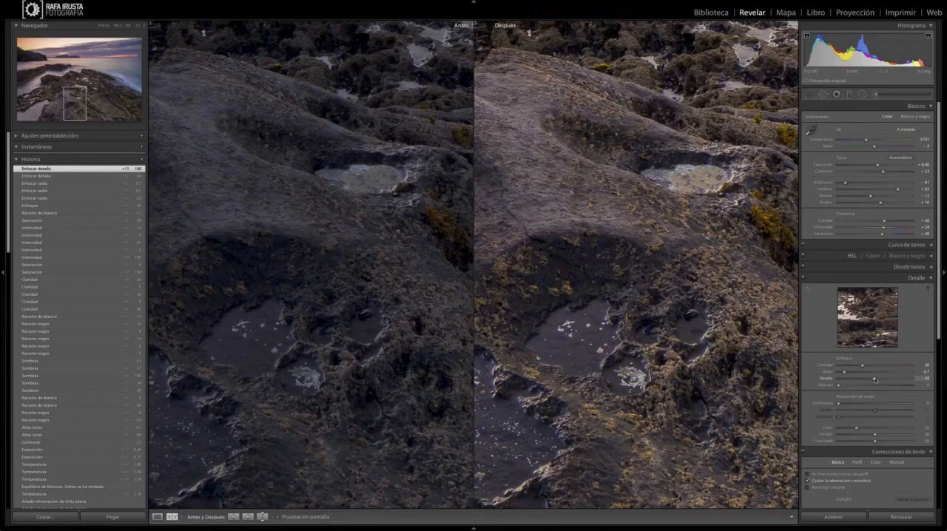
{"action": "left_click_drag", "start_coordinate": [875, 381], "coordinate": [876, 380]}
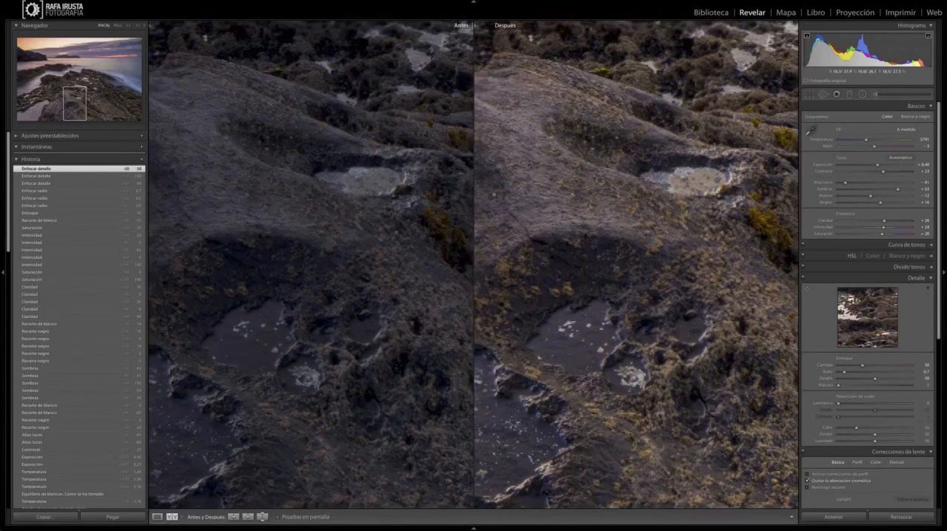
Step: Raise the sharpening masking to 78 using the mask preview, limiting sharpening to the rocks and main edges
{"action": "left_click_drag", "start_coordinate": [838, 386], "coordinate": [840, 387]}
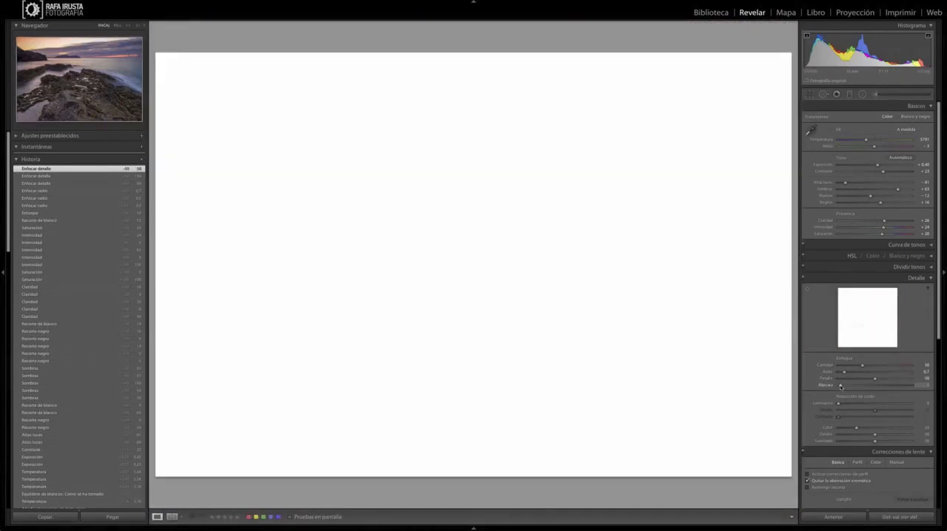
{"action": "left_click_drag", "start_coordinate": [841, 386], "coordinate": [840, 386]}
{"action": "left_click_drag", "start_coordinate": [840, 386], "coordinate": [844, 387]}
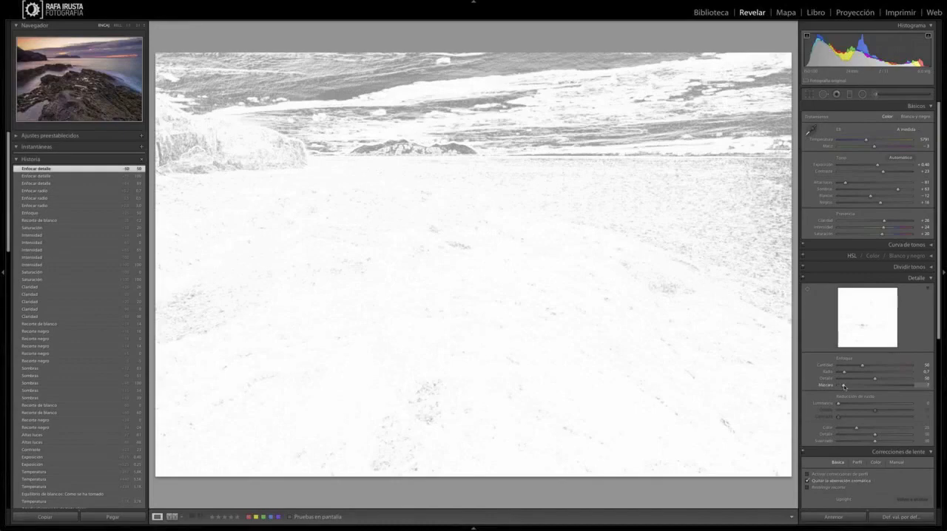
{"action": "left_click_drag", "start_coordinate": [843, 387], "coordinate": [873, 385]}
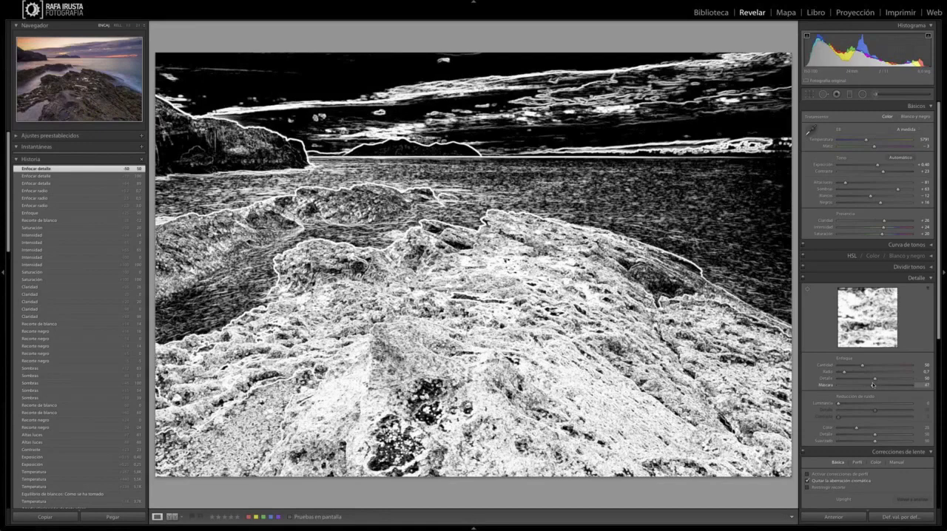
{"action": "left_click_drag", "start_coordinate": [872, 385], "coordinate": [893, 386]}
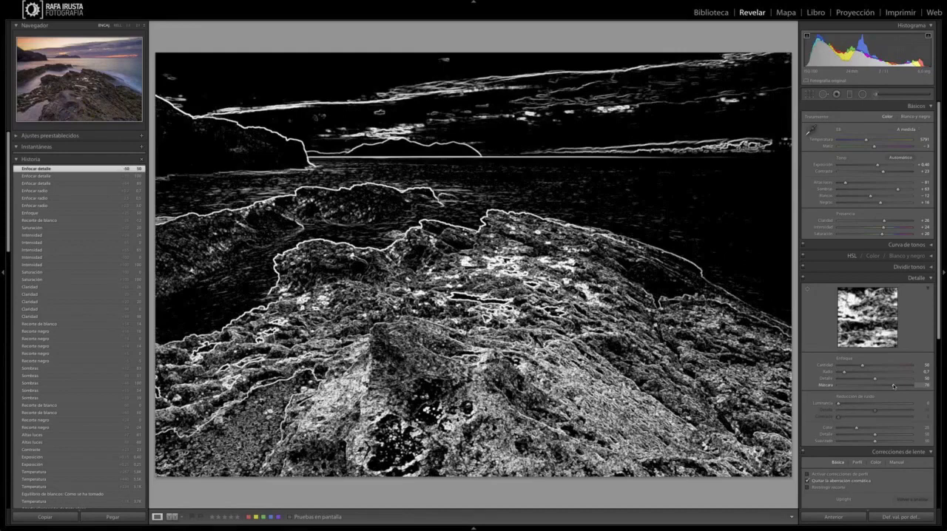
{"action": "left_click_drag", "start_coordinate": [894, 387], "coordinate": [895, 387]}
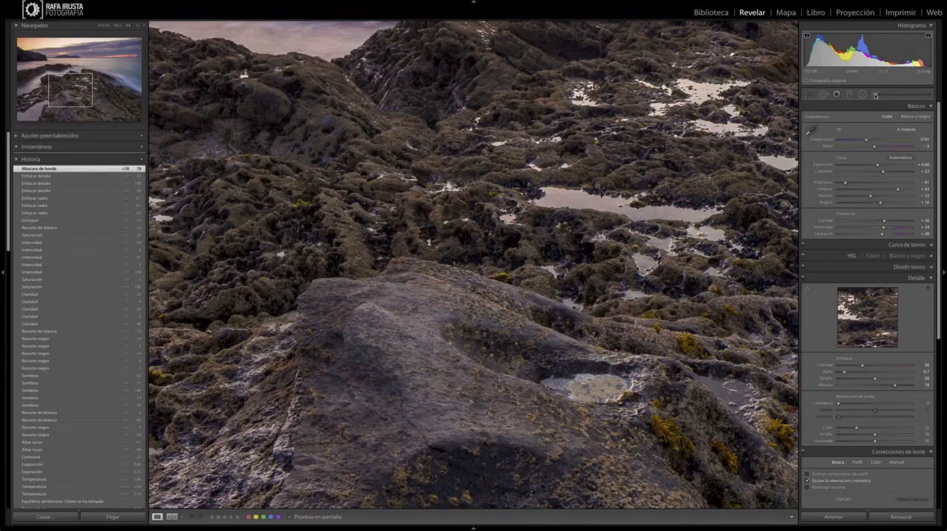
Step: Try stronger sharpening masking with the mask preview, and reset the masking to 0
{"action": "left_click_drag", "start_coordinate": [894, 385], "coordinate": [906, 385]}
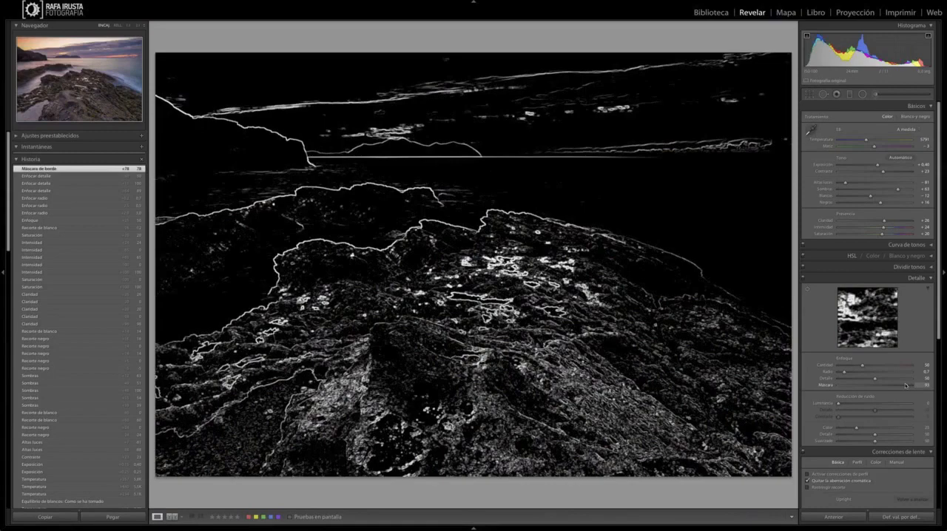
{"action": "left_click_drag", "start_coordinate": [905, 384], "coordinate": [900, 385]}
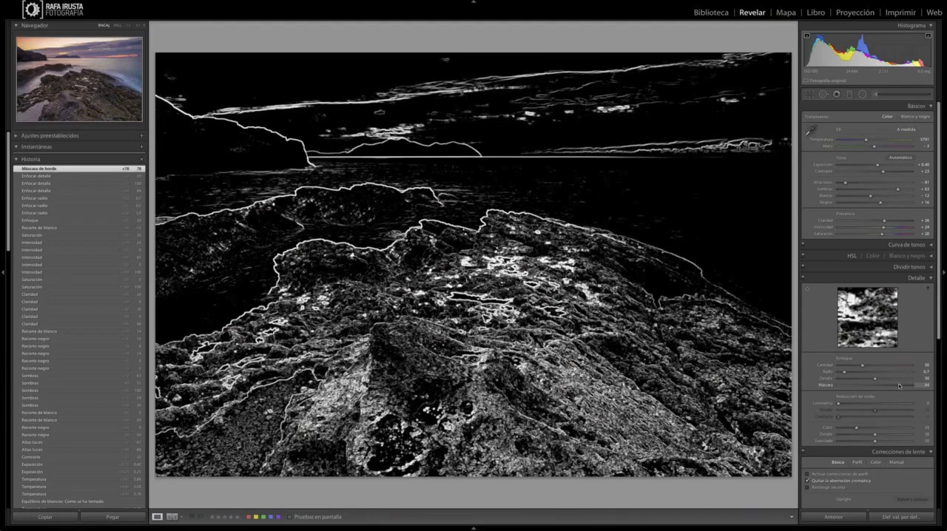
{"action": "double_click", "coordinate": [899, 386]}
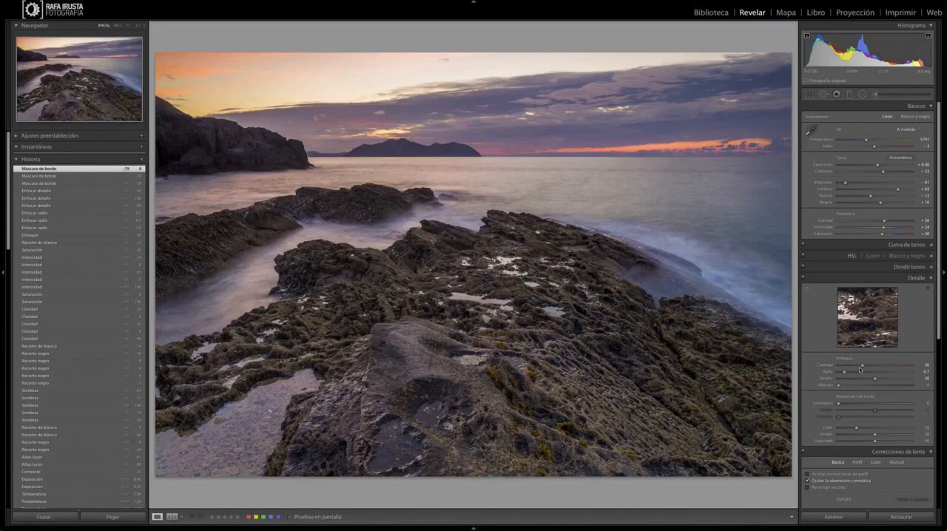
Step: Set the seascape's sharpening masking to 85 using the mask preview, and slightly darken its edges with a post-crop vignette
{"action": "left_click_drag", "start_coordinate": [838, 385], "coordinate": [880, 387]}
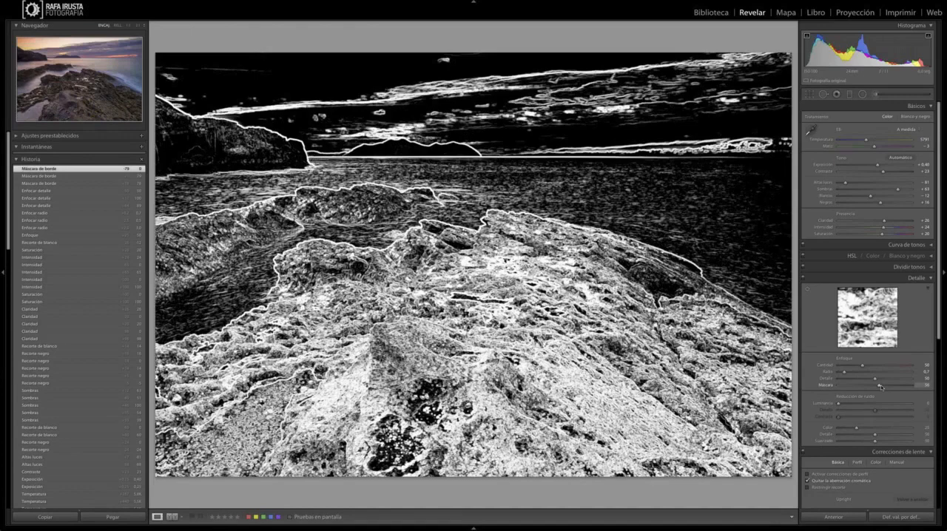
{"action": "left_click_drag", "start_coordinate": [881, 386], "coordinate": [880, 387]}
{"action": "scroll", "coordinate": [873, 333], "scroll_direction": "down", "scroll_amount": 5}
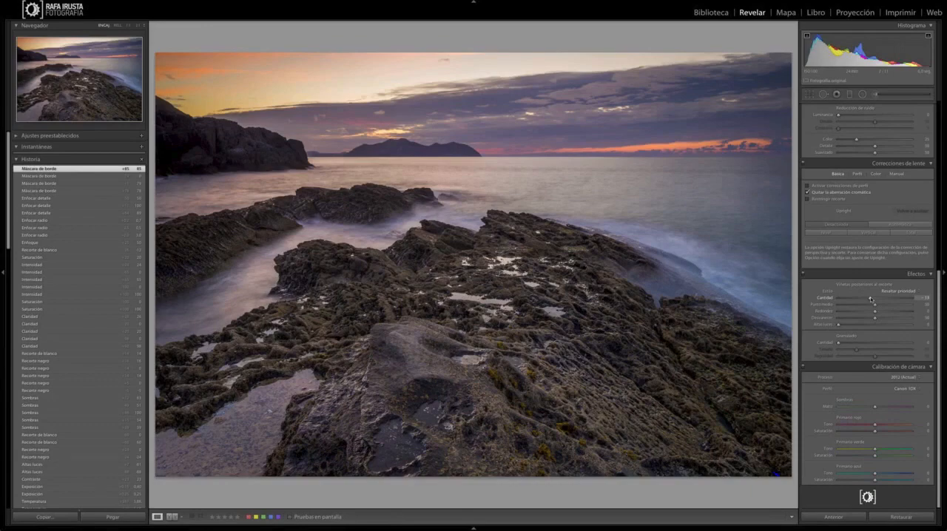
{"action": "key", "text": "y"}
{"action": "key", "text": "Tab"}
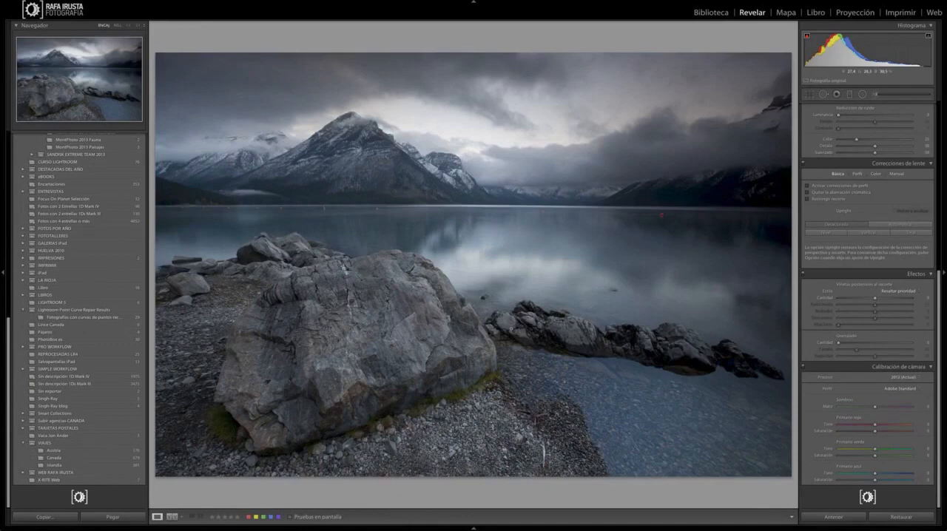
Step: Apply the custom camera profile "1Ds Mark III Nublado" to the mountain lake photo
{"action": "left_click", "coordinate": [904, 388]}
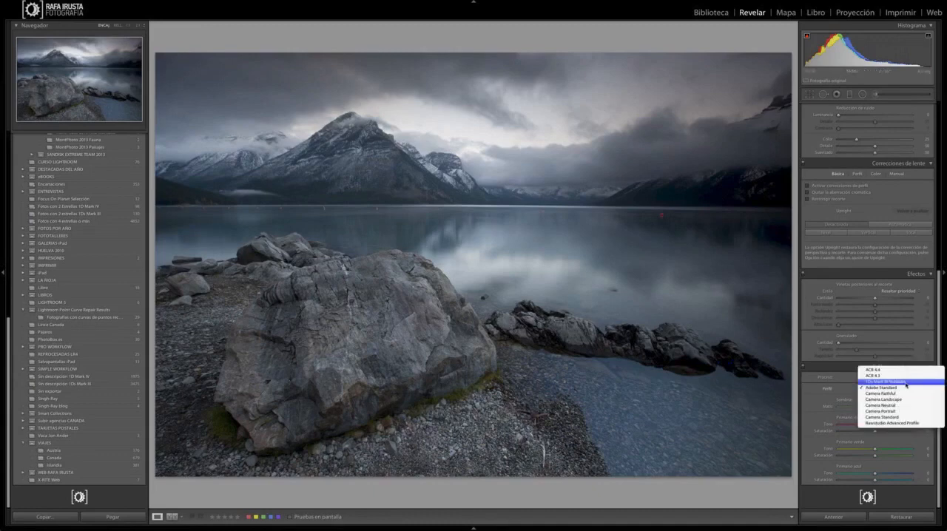
{"action": "left_click", "coordinate": [905, 382]}
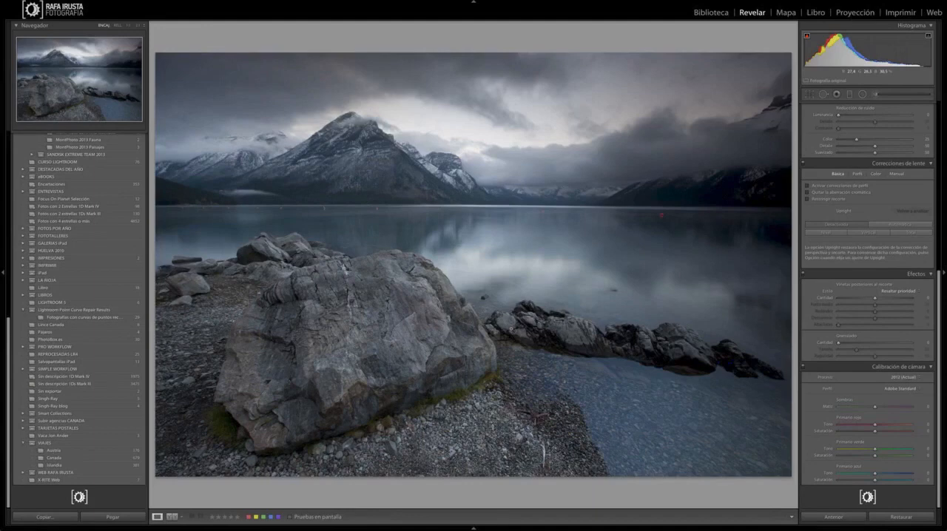
{"action": "left_click", "coordinate": [905, 384]}
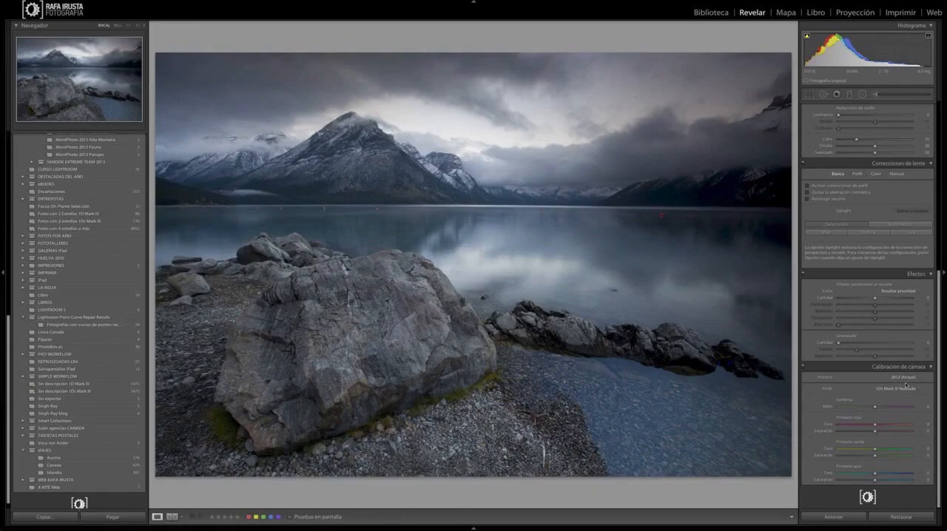
{"action": "key", "text": "z"}
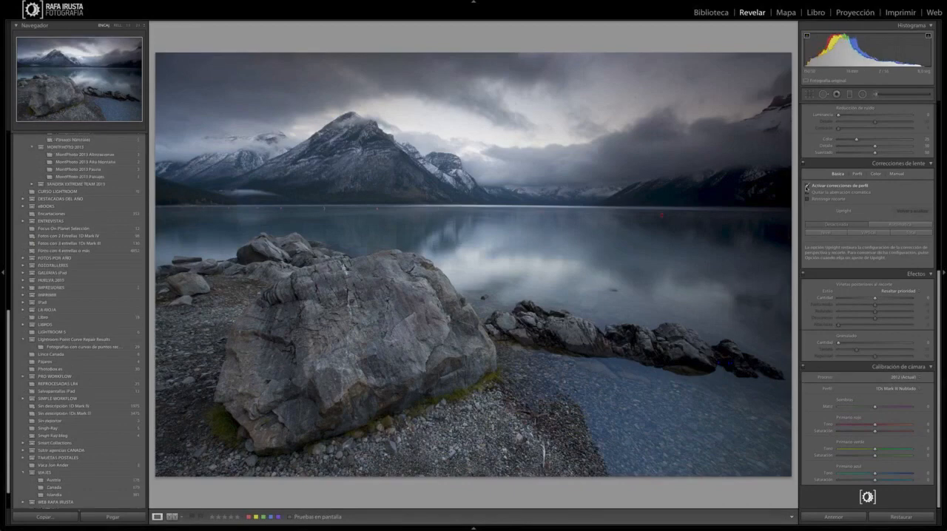
Step: Compare the lake photo with and without lens profile corrections, and leave the corrections enabled
{"action": "left_click", "coordinate": [807, 187]}
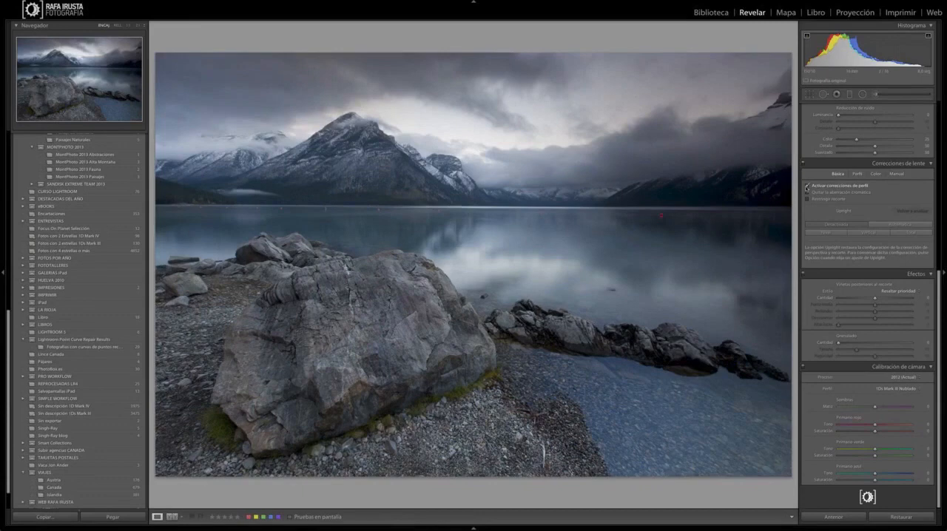
{"action": "left_click", "coordinate": [807, 187]}
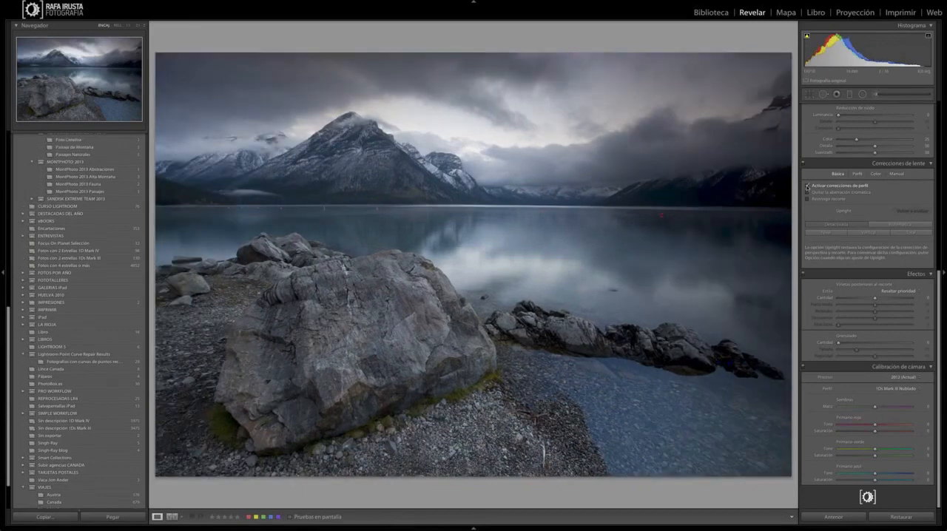
{"action": "left_click", "coordinate": [807, 187]}
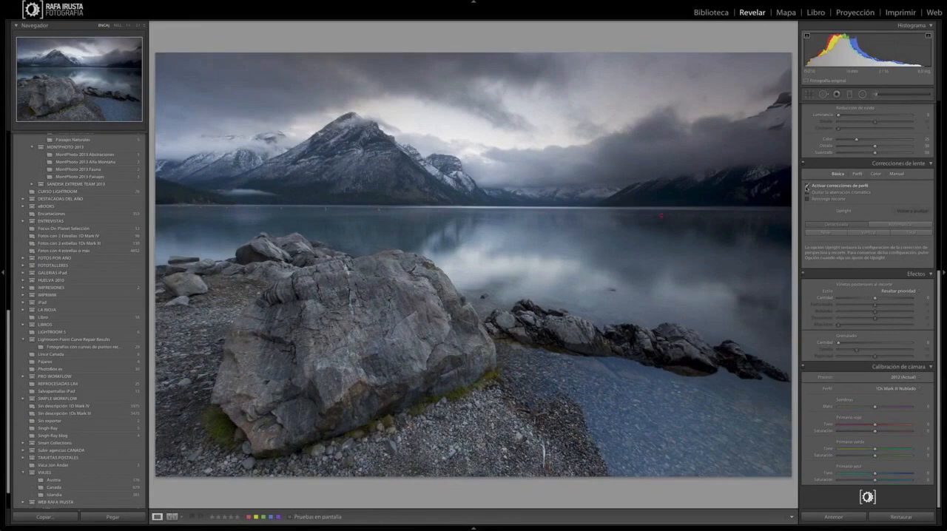
{"action": "left_click", "coordinate": [807, 187]}
{"action": "left_click", "coordinate": [807, 187]}
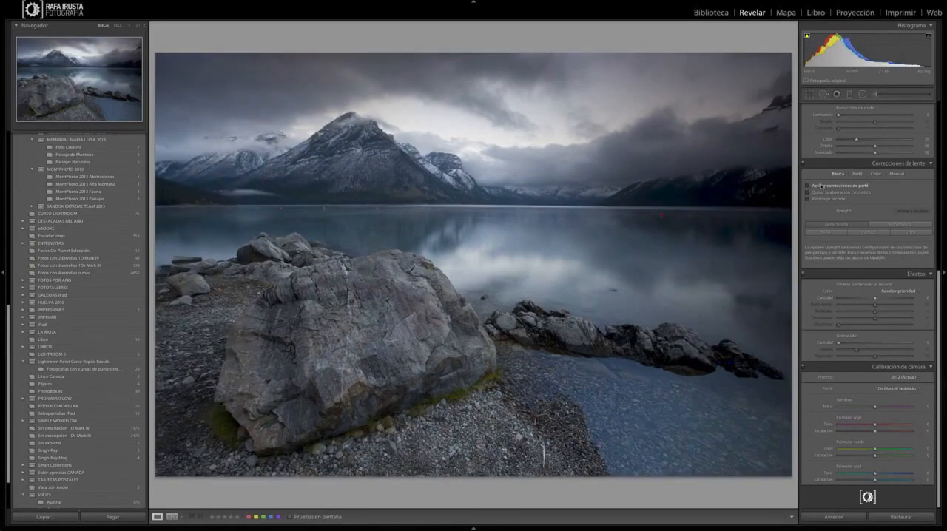
{"action": "left_click", "coordinate": [807, 186]}
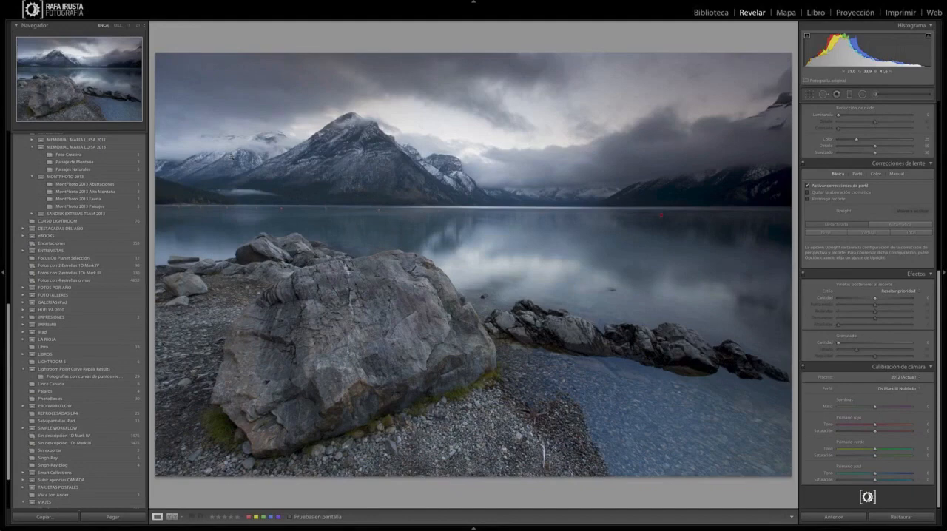
Step: Remove the lake photo's chromatic aberration, checking the far shore and snowy mountains at close zoom
{"action": "left_click", "coordinate": [283, 187]}
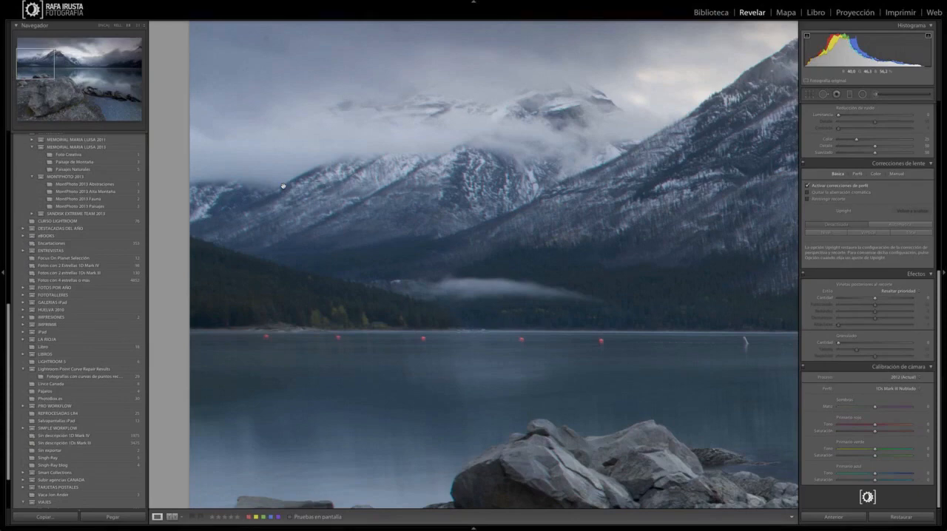
{"action": "left_click", "coordinate": [808, 194]}
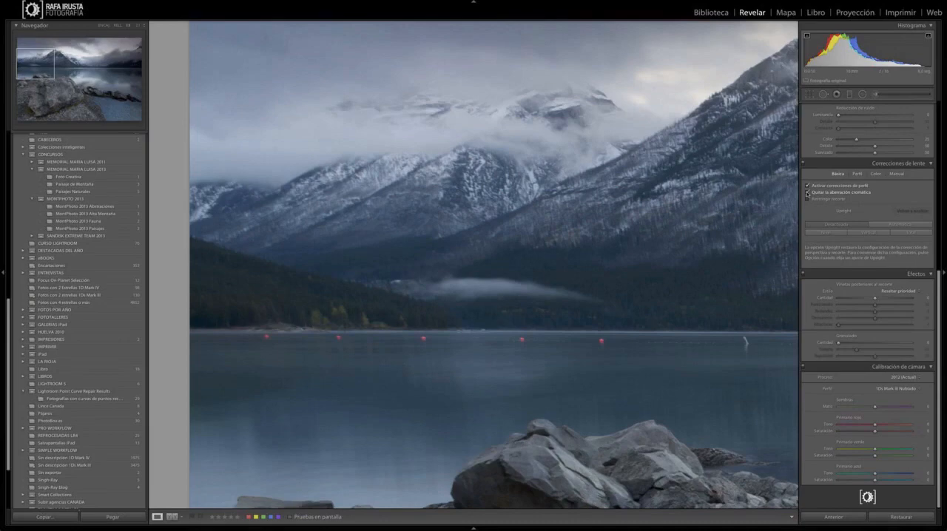
{"action": "left_click", "coordinate": [807, 192]}
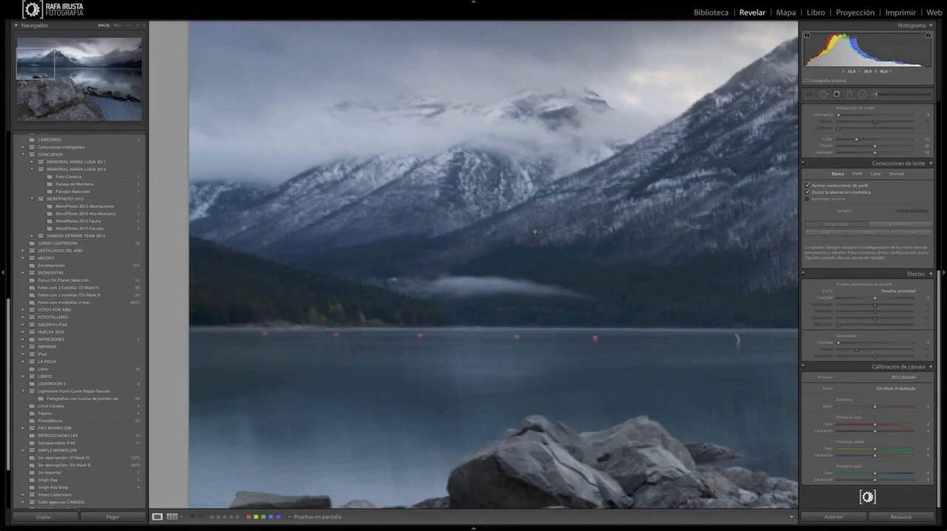
{"action": "left_click", "coordinate": [534, 232]}
Step: Straighten the lake photo by drawing a level line along the far shoreline
{"action": "scroll", "coordinate": [867, 228], "scroll_direction": "up", "scroll_amount": 5}
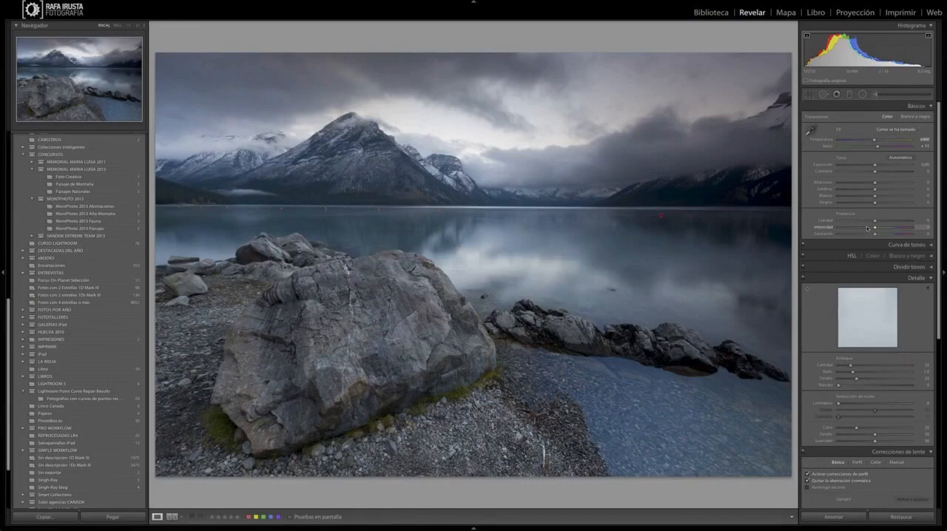
{"action": "key", "text": "r"}
{"action": "left_click_drag", "start_coordinate": [248, 203], "coordinate": [659, 209]}
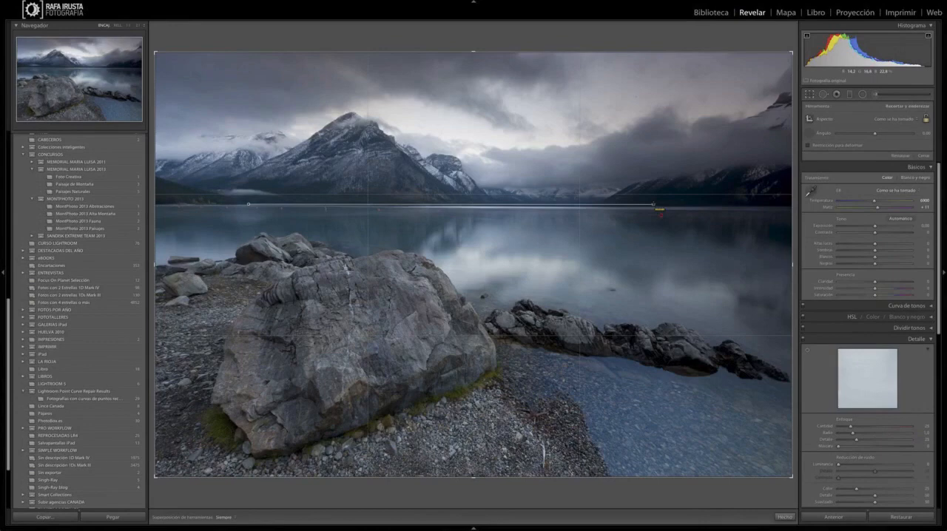
{"action": "left_click_drag", "start_coordinate": [654, 204], "coordinate": [655, 205]}
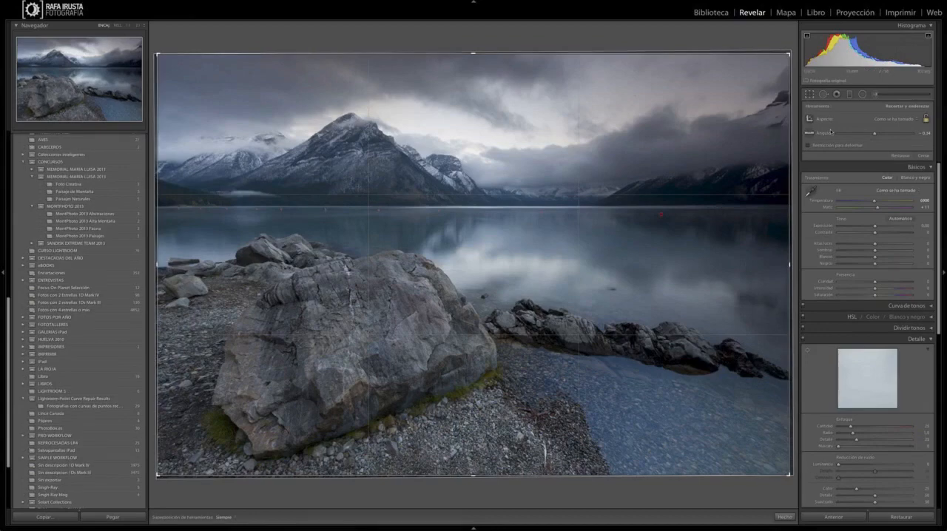
Step: Heal the dust spots in the upper-left sky with Spot Removal, using the black-and-white spot visualisation
{"action": "left_click", "coordinate": [822, 95]}
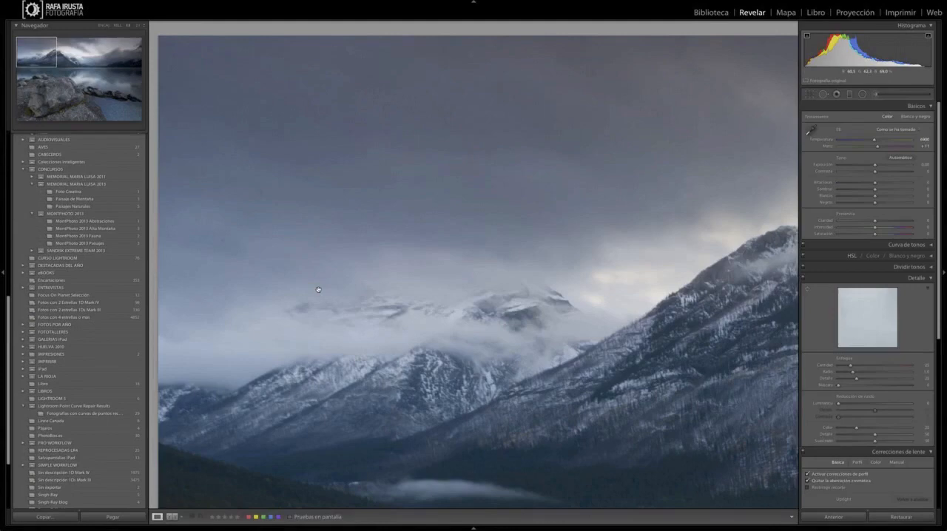
{"action": "key", "text": "q"}
{"action": "left_click", "coordinate": [257, 518]}
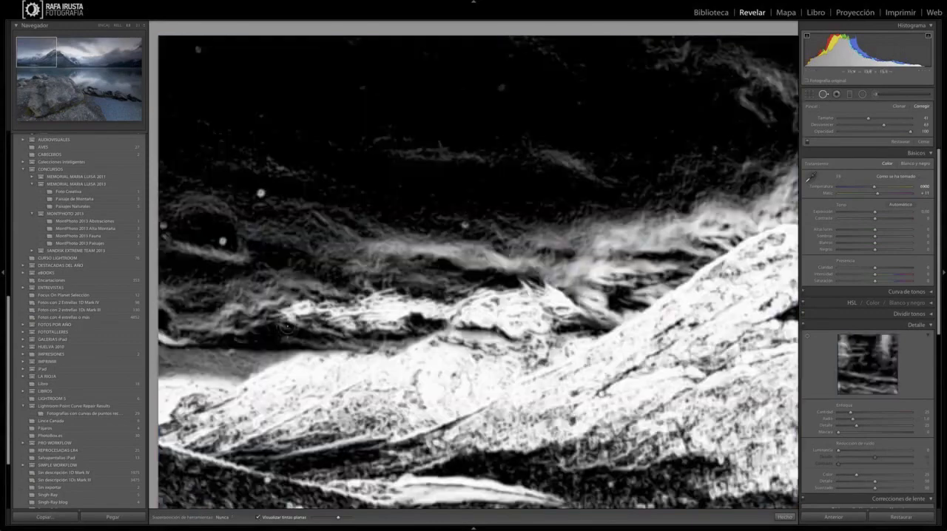
{"action": "left_click", "coordinate": [257, 518]}
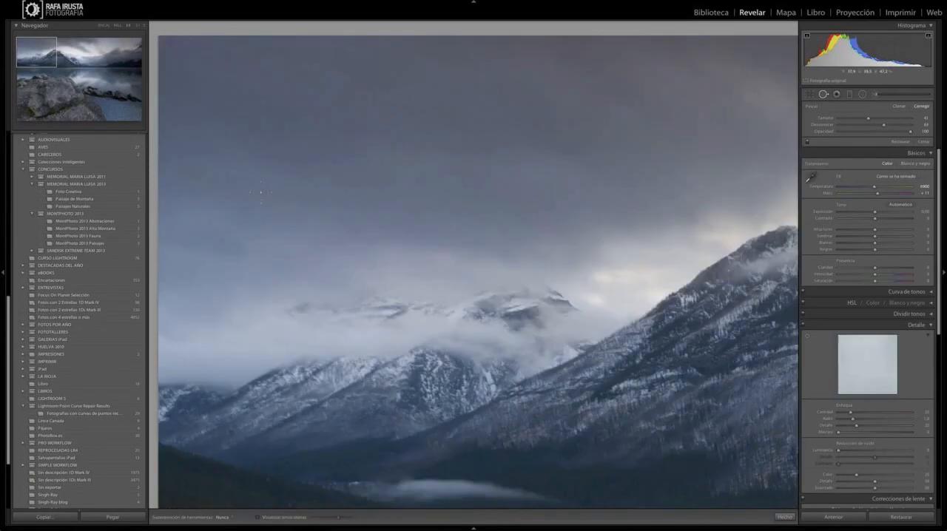
{"action": "left_click", "coordinate": [257, 519]}
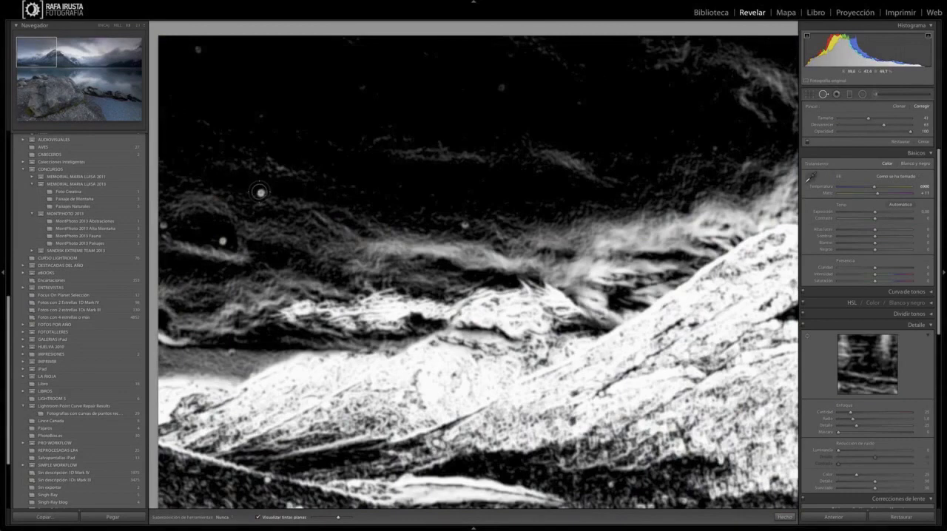
{"action": "left_click", "coordinate": [261, 192]}
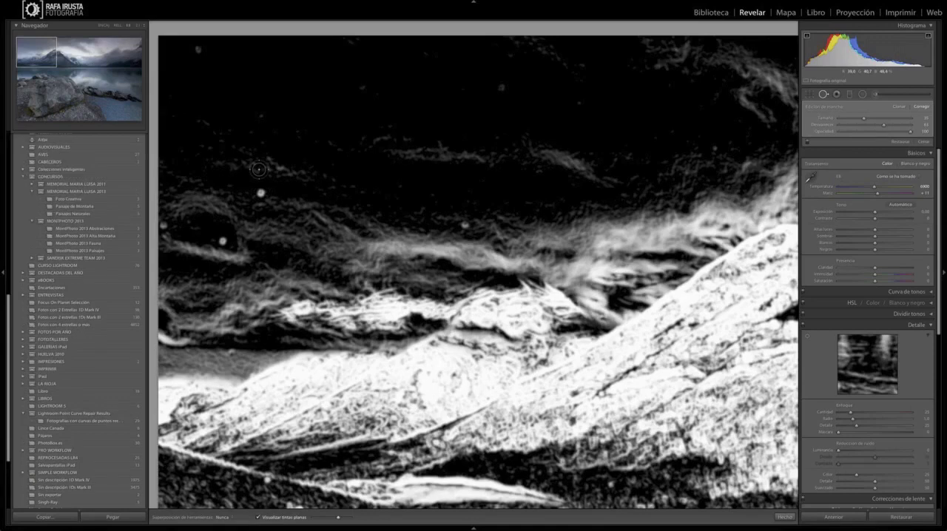
{"action": "left_click", "coordinate": [261, 193]}
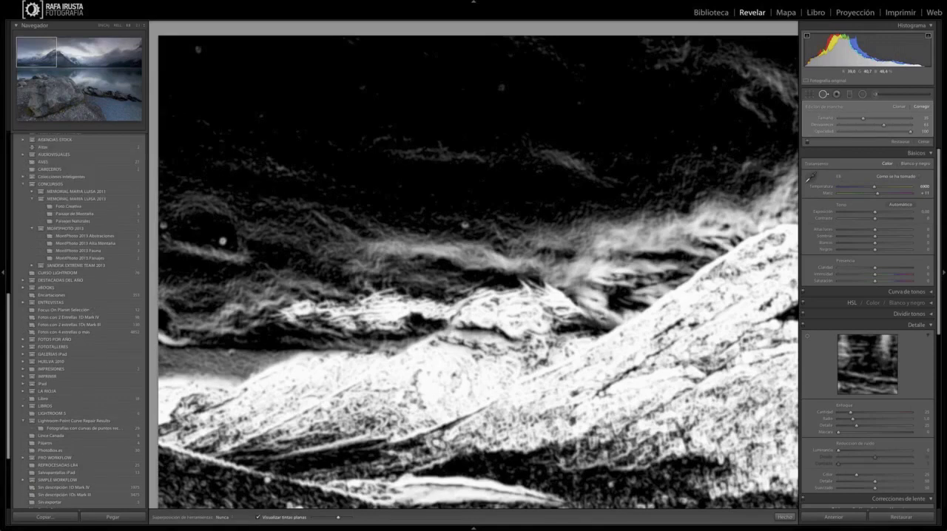
{"action": "left_click", "coordinate": [197, 49]}
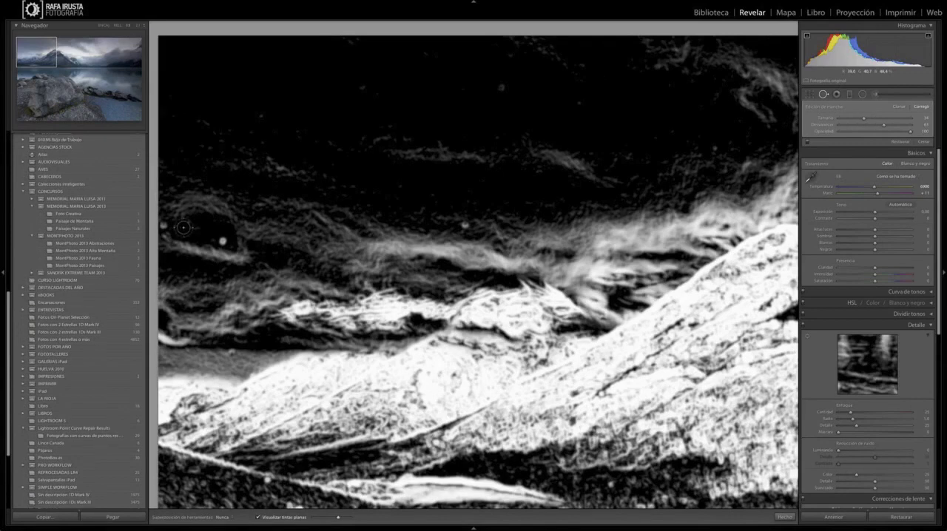
{"action": "left_click", "coordinate": [220, 243]}
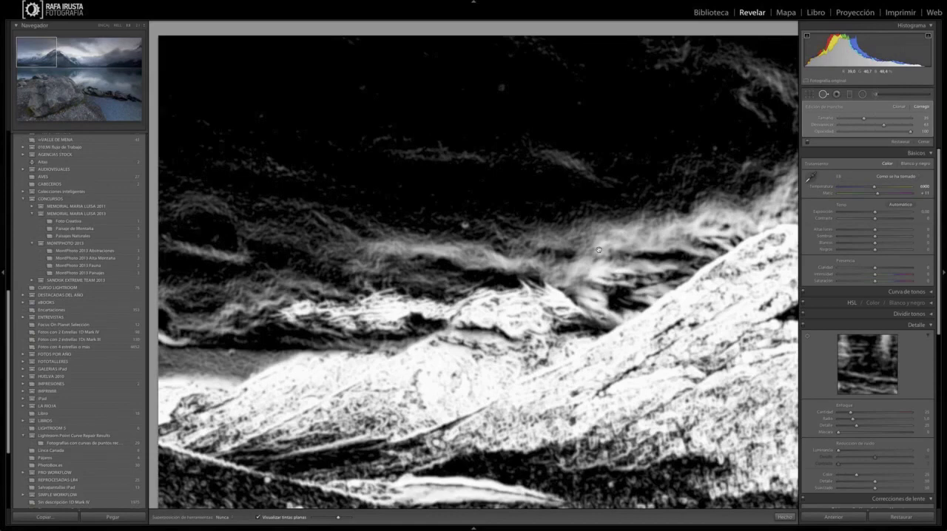
Step: Inspect the zoomed-in lake photo section by section for remaining dust spots, moving from the upper-left corner across the image
{"action": "left_click", "coordinate": [600, 250]}
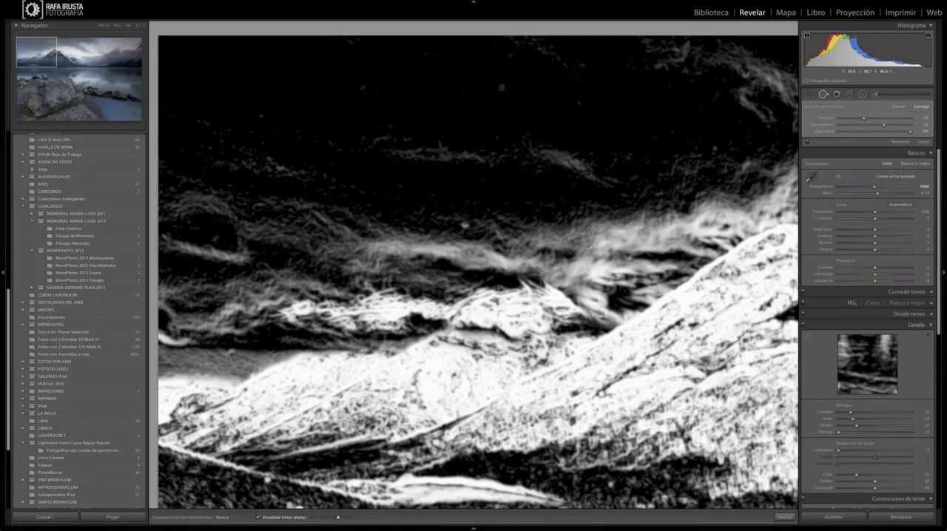
{"action": "left_click_drag", "start_coordinate": [624, 162], "coordinate": [623, 162]}
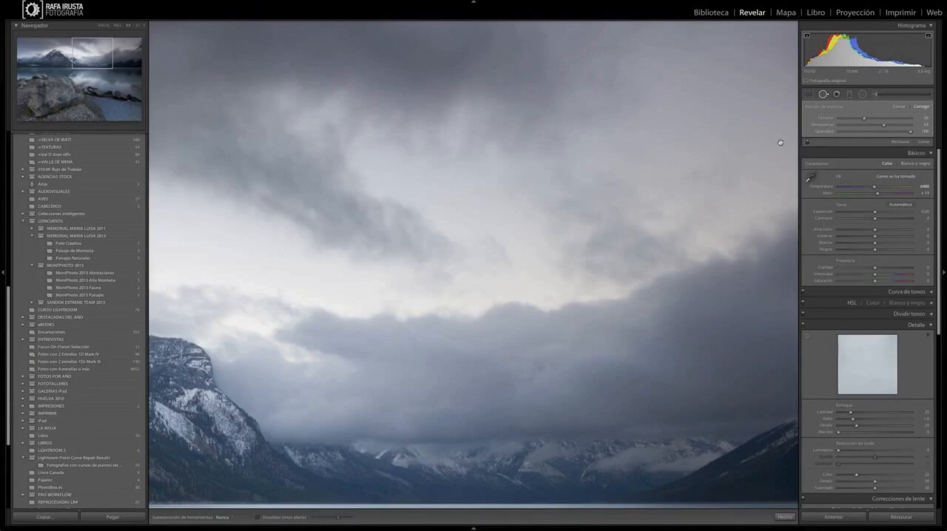
{"action": "key", "text": "a"}
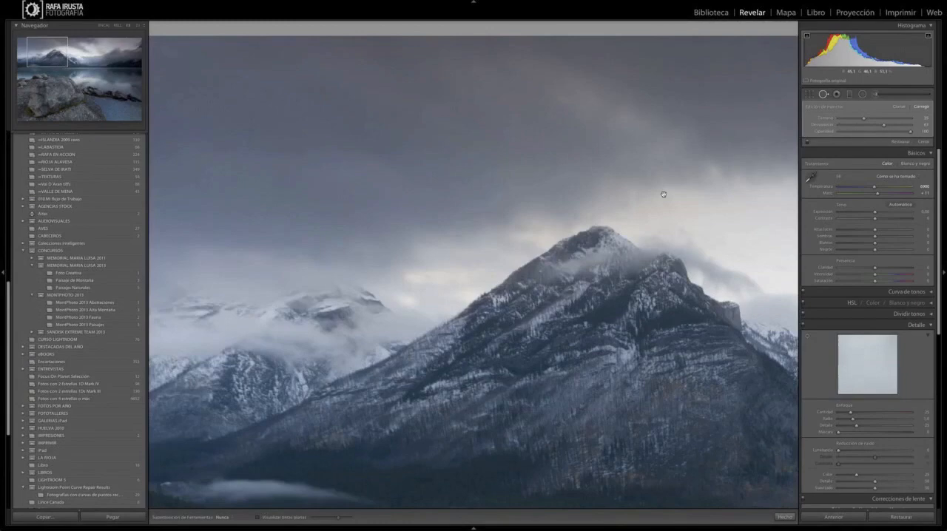
{"action": "key", "text": "Home"}
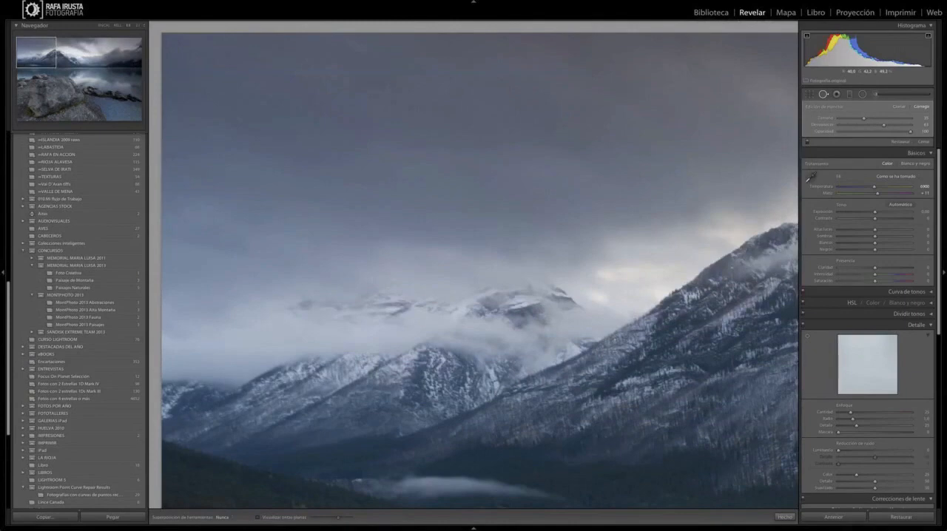
{"action": "key", "text": "Page_Down"}
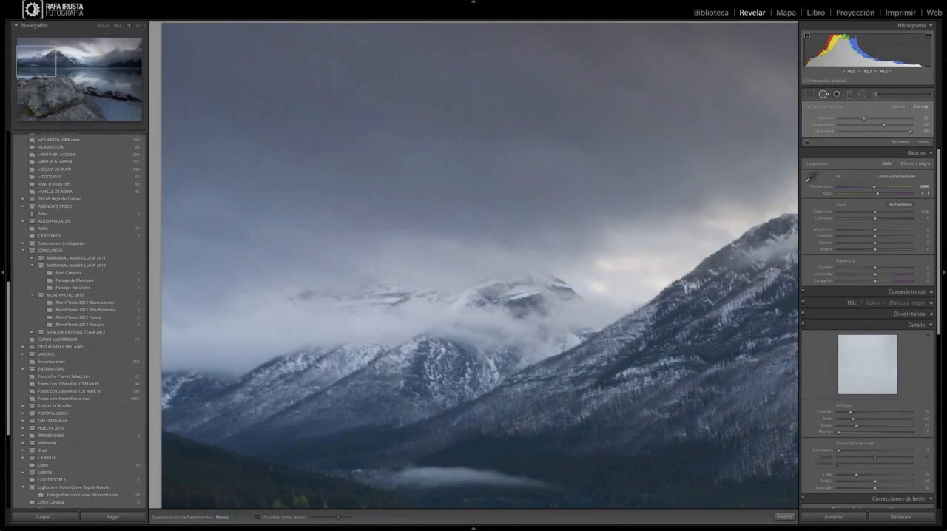
{"action": "key", "text": "Page_Down"}
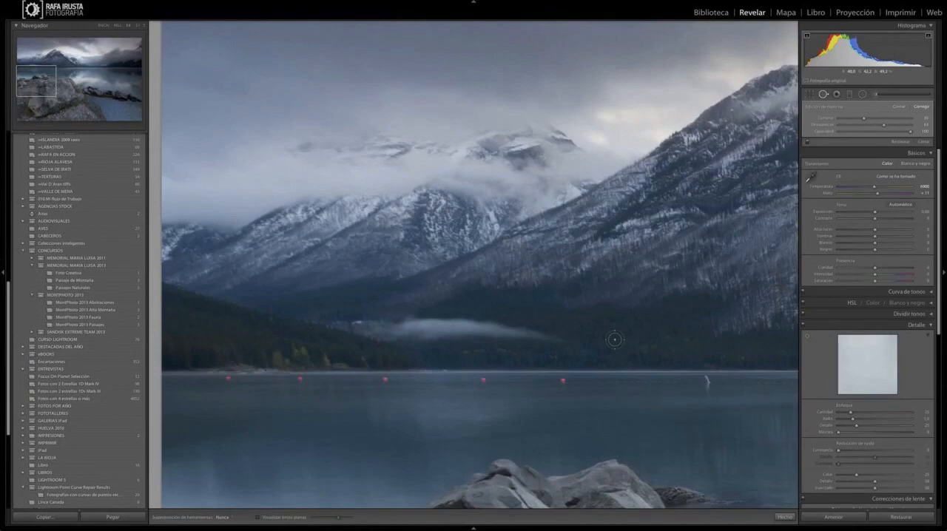
{"action": "key", "text": "Page_Down"}
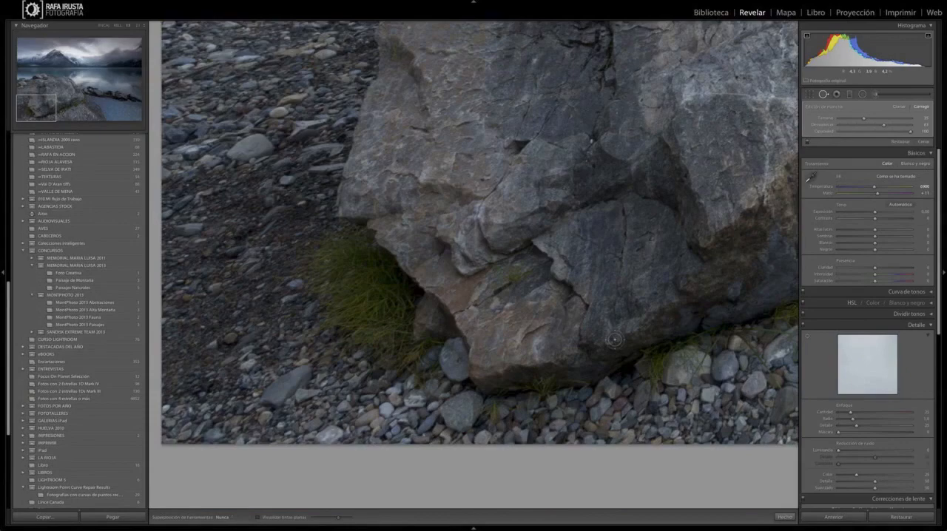
{"action": "key", "text": "Page_Down"}
{"action": "key", "text": "Page_Down"}
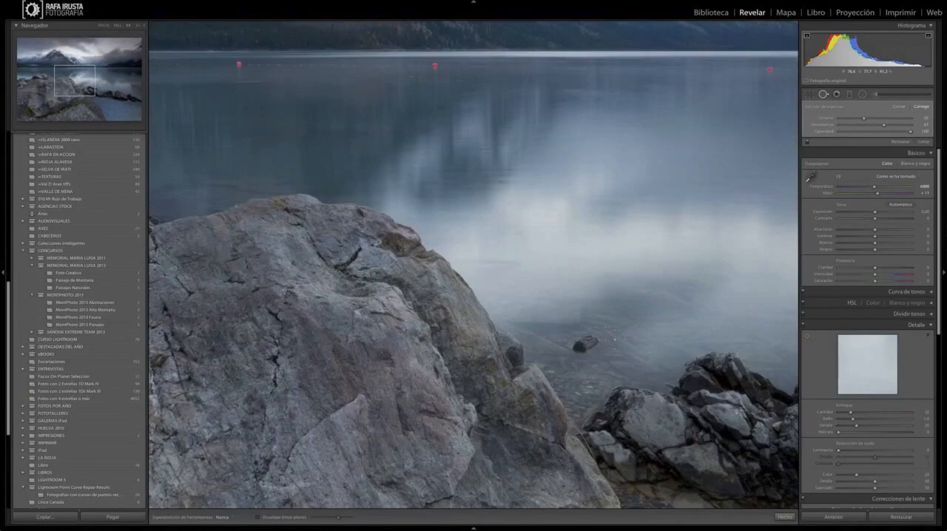
{"action": "key", "text": "Page_Down"}
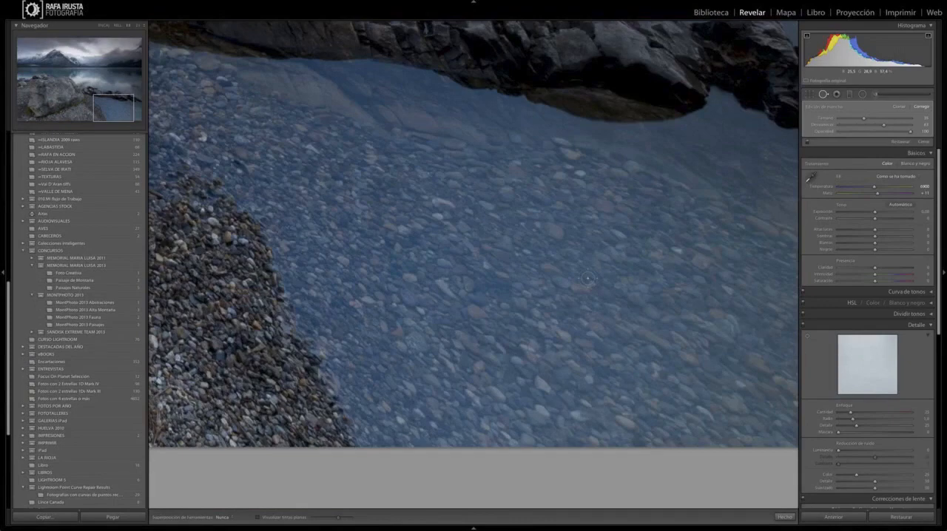
{"action": "key", "text": "Page_Down"}
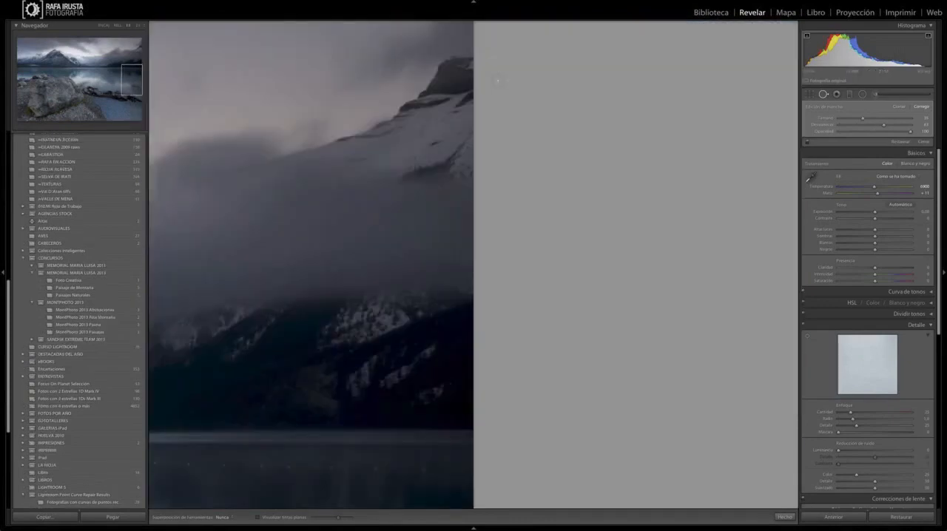
Step: Inspect the lake photo's right edge down to the bottom corner for remaining dust spots, checking the water with the spot visualisation, and finish Spot Removal
{"action": "key", "text": "Page_Down"}
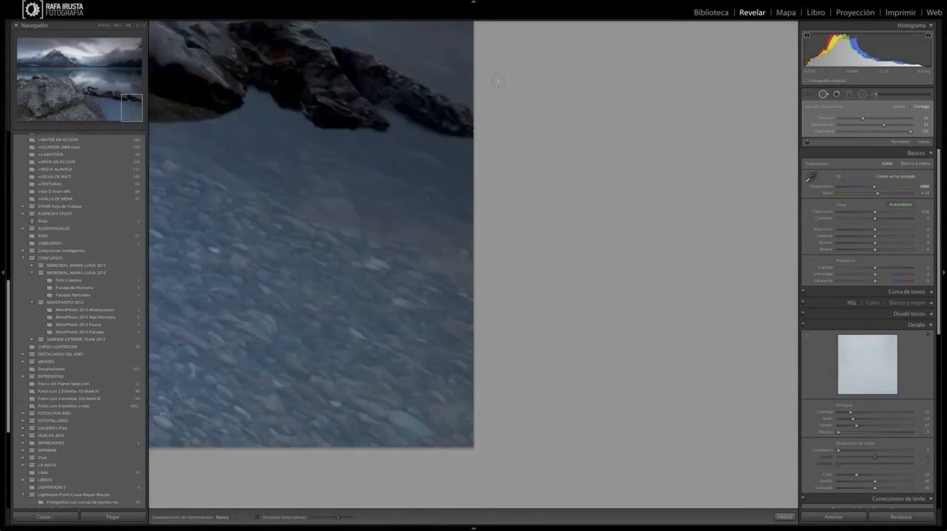
{"action": "key", "text": "Page_Up"}
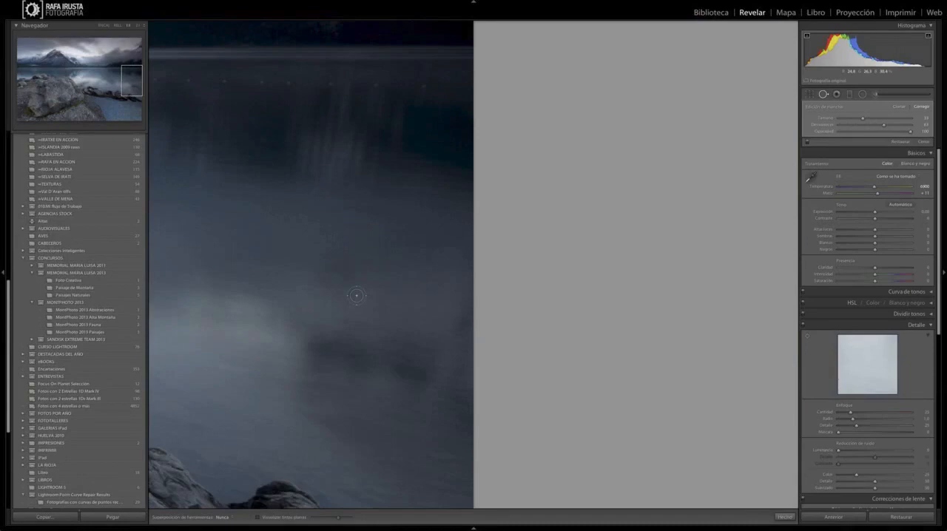
{"action": "key", "text": "a"}
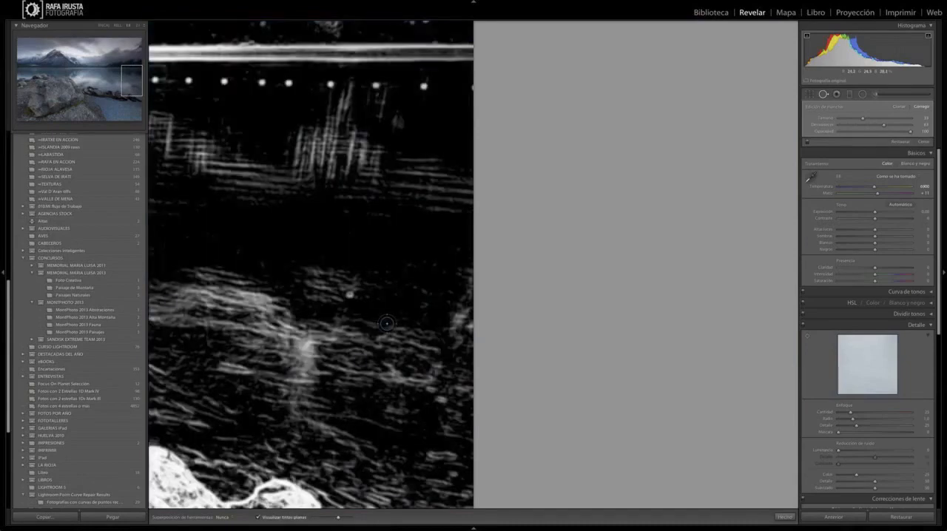
{"action": "key", "text": "a"}
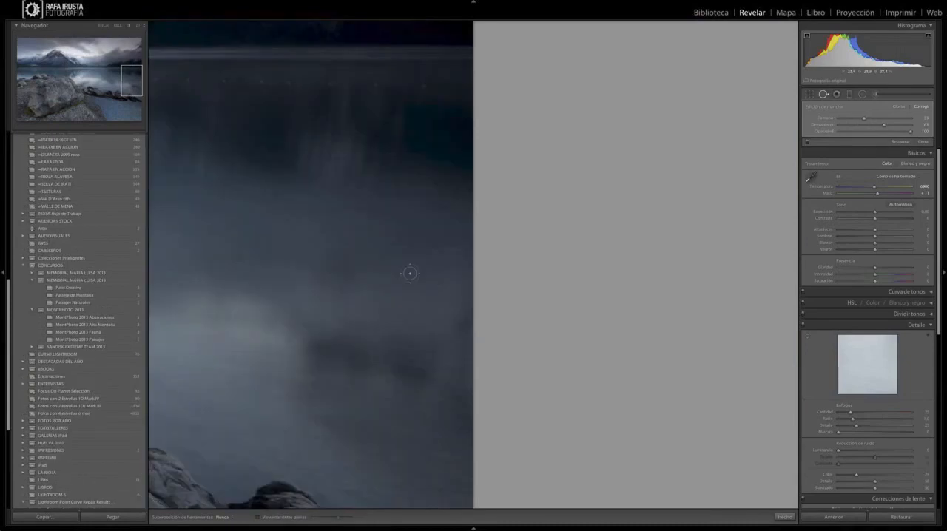
{"action": "scroll", "coordinate": [409, 273], "scroll_direction": "down", "scroll_amount": 3}
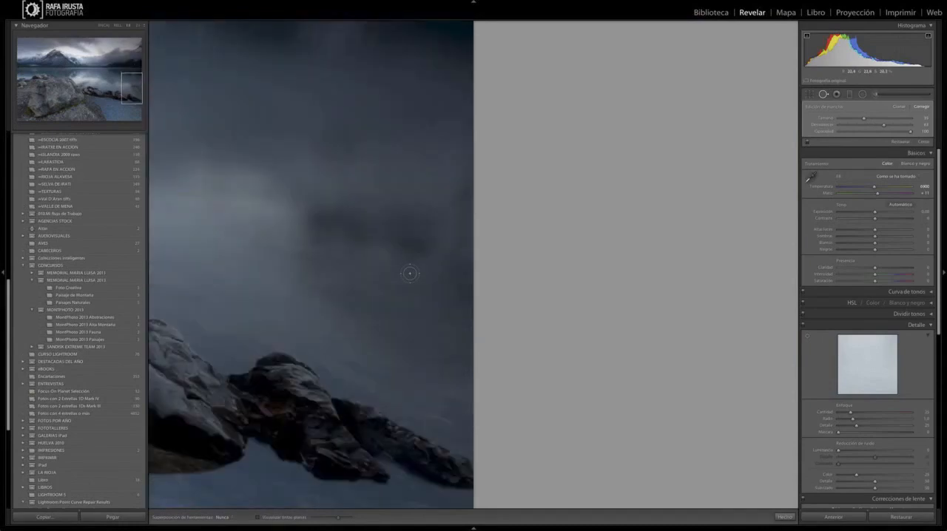
{"action": "scroll", "coordinate": [410, 273], "scroll_direction": "down", "scroll_amount": 5}
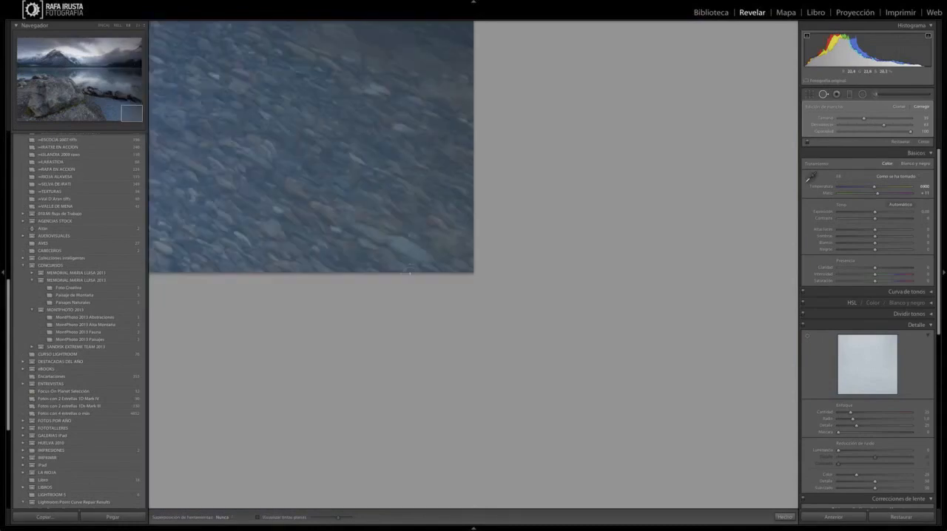
{"action": "left_click", "coordinate": [822, 94]}
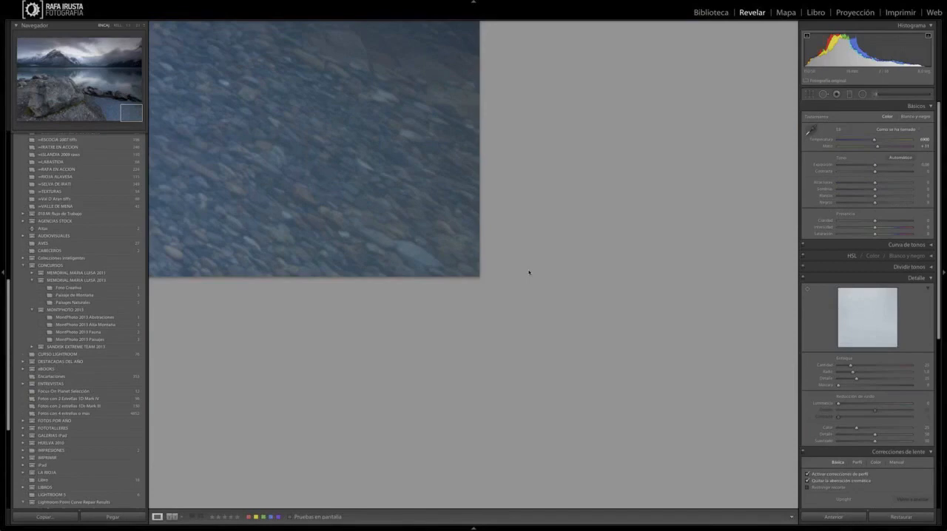
{"action": "left_click", "coordinate": [529, 272]}
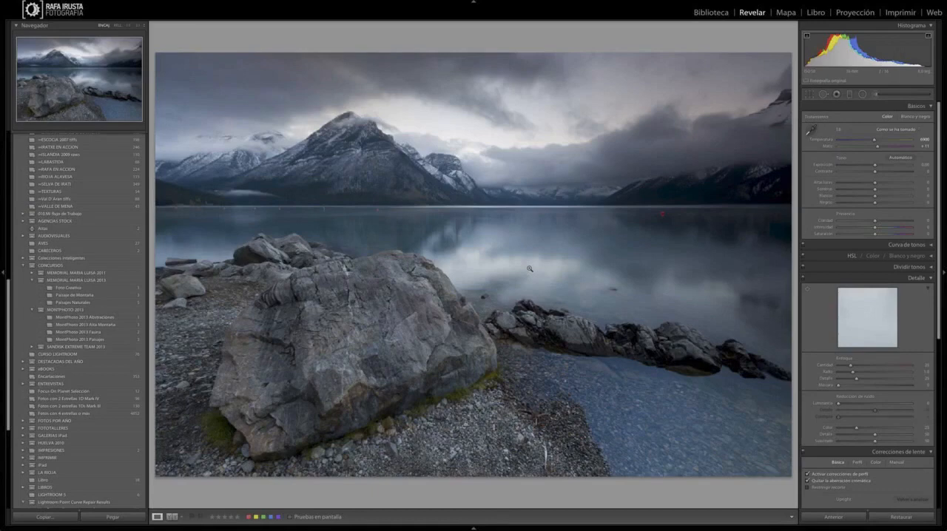
Step: Cool the lake photo's white balance slightly to a temperature of 6712
{"action": "left_click", "coordinate": [874, 140]}
{"action": "left_click_drag", "start_coordinate": [873, 140], "coordinate": [843, 140]}
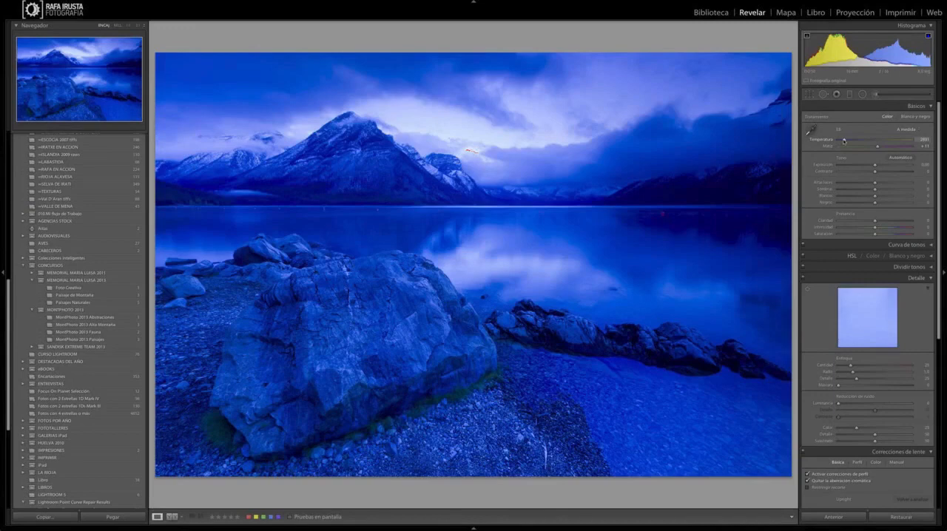
{"action": "left_click_drag", "start_coordinate": [843, 141], "coordinate": [873, 140]}
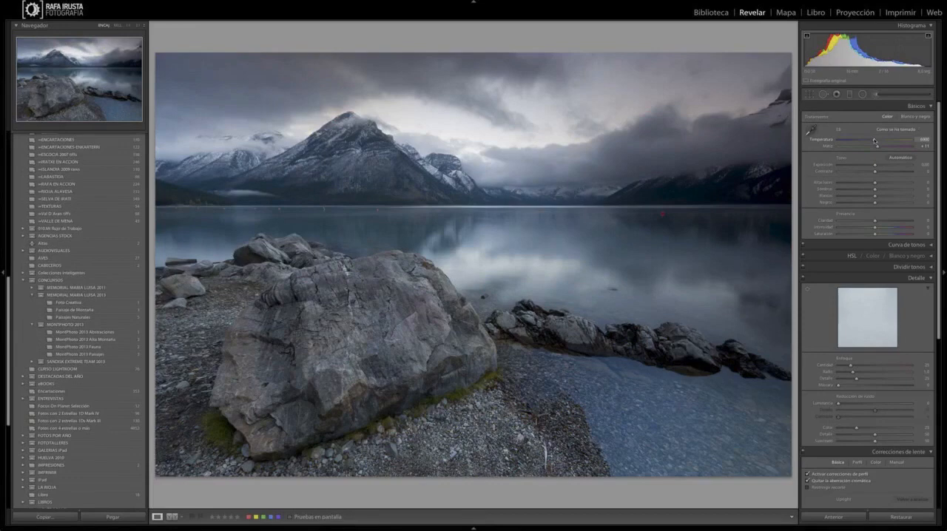
{"action": "left_click_drag", "start_coordinate": [875, 141], "coordinate": [873, 141]}
Step: Set the lake photo's exposure to +0.25 and contrast to +22
{"action": "left_click_drag", "start_coordinate": [874, 165], "coordinate": [876, 166]}
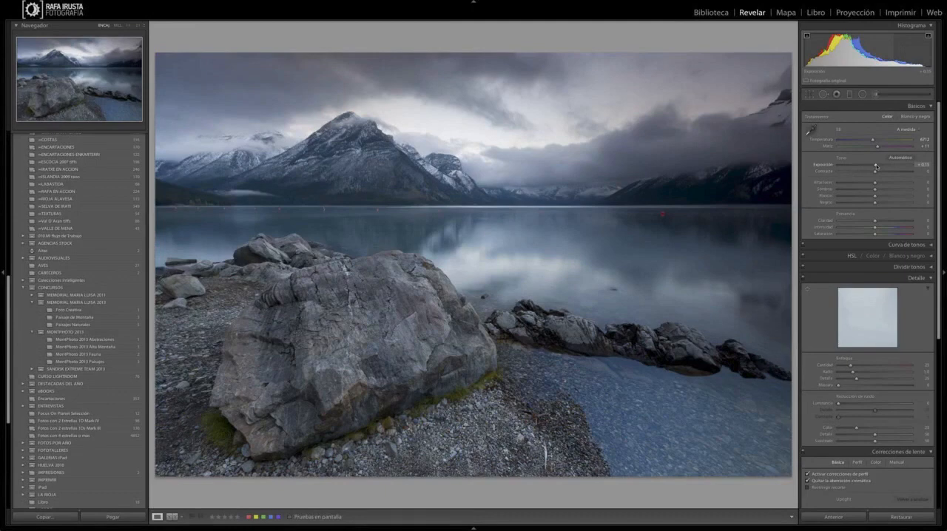
{"action": "left_click_drag", "start_coordinate": [876, 167], "coordinate": [878, 166]}
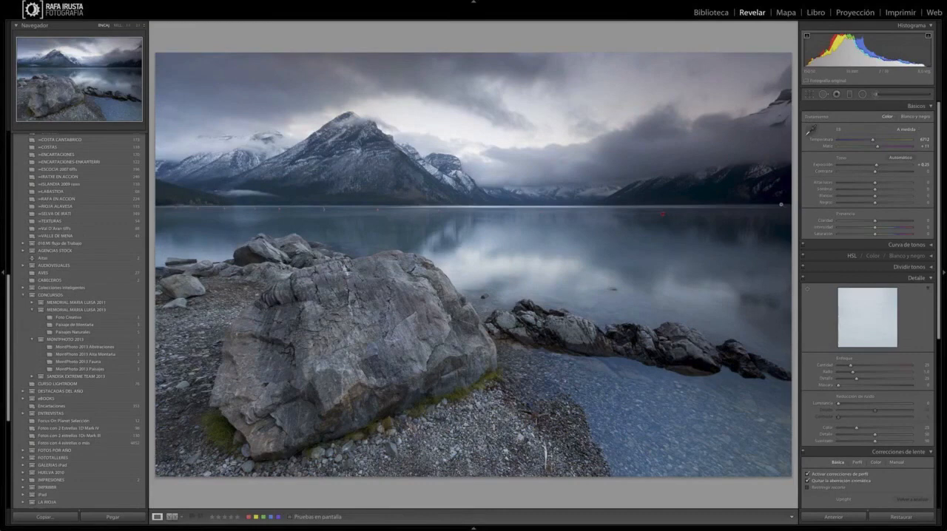
{"action": "left_click_drag", "start_coordinate": [875, 171], "coordinate": [880, 173]}
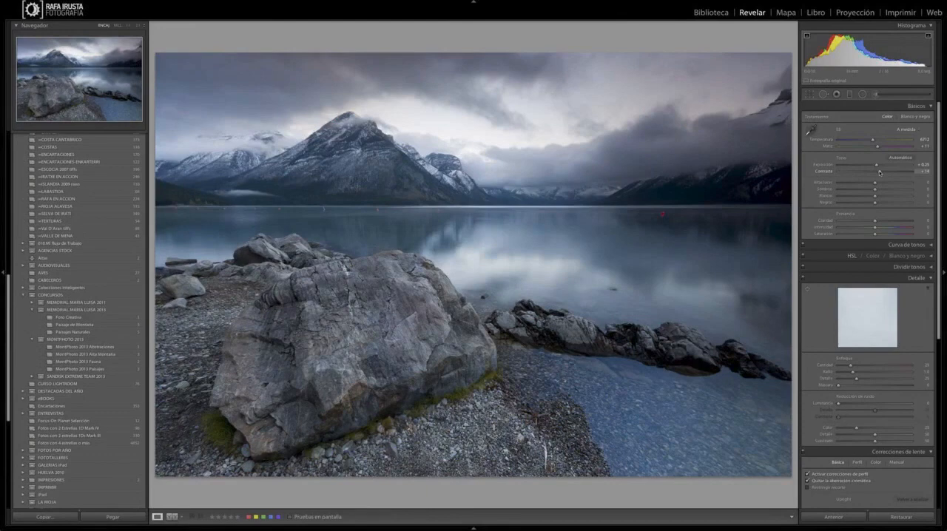
{"action": "left_click_drag", "start_coordinate": [880, 172], "coordinate": [883, 171]}
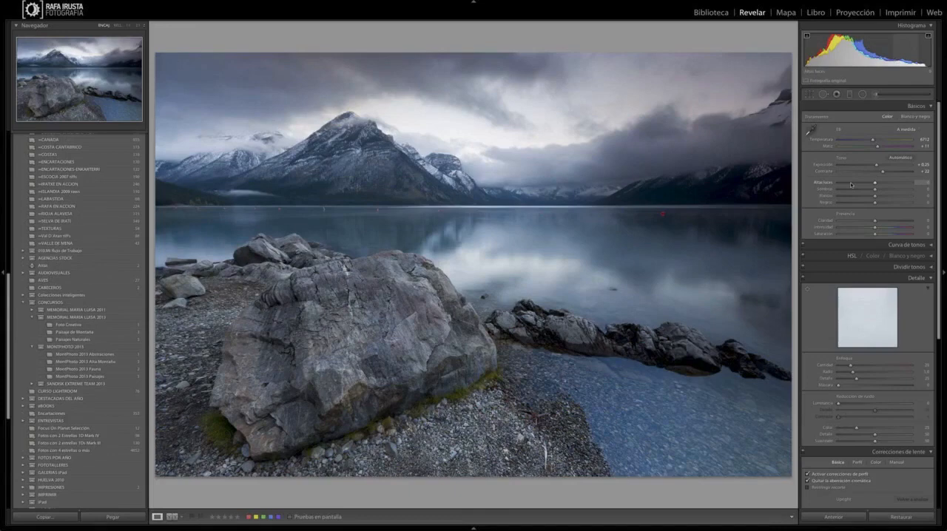
Step: Recover the highlights to -81 and lift the shadows to +62
{"action": "left_click_drag", "start_coordinate": [850, 185], "coordinate": [845, 182]}
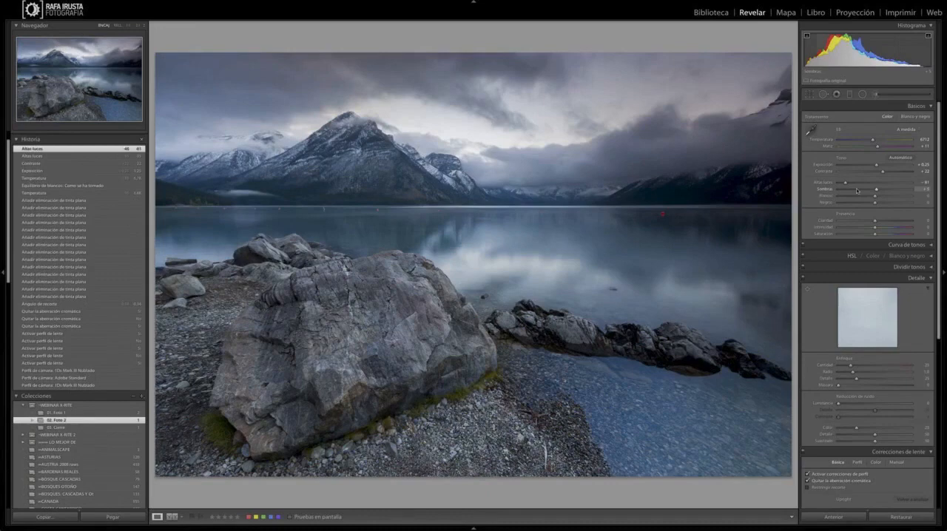
{"action": "left_click_drag", "start_coordinate": [856, 190], "coordinate": [898, 188]}
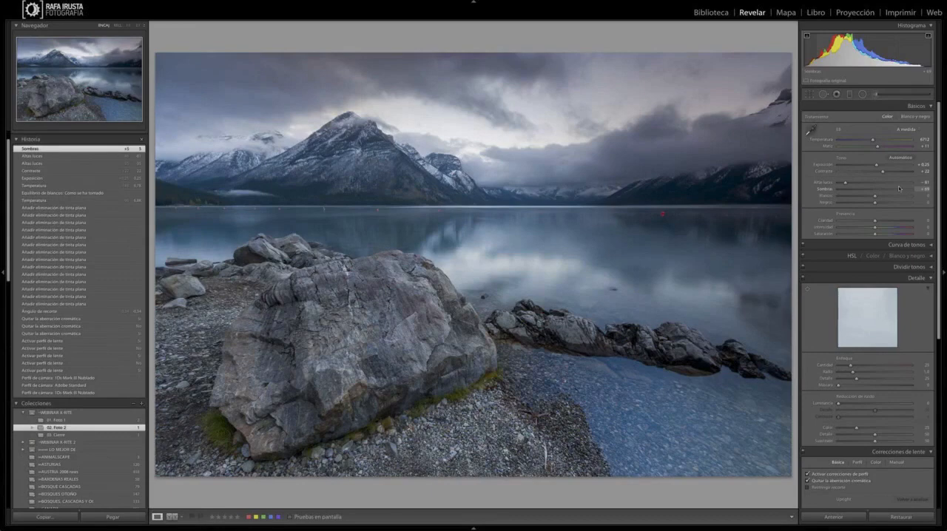
{"action": "left_click_drag", "start_coordinate": [900, 189], "coordinate": [898, 189]}
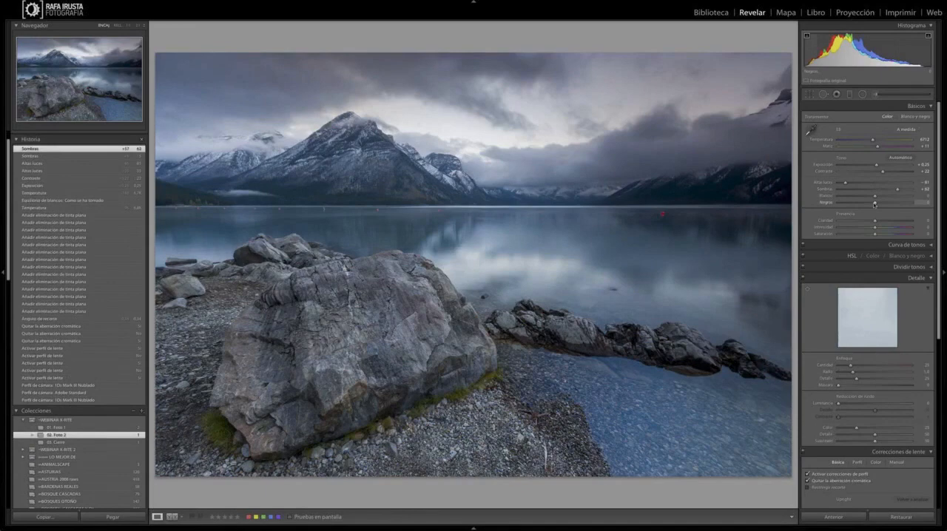
Step: Set the blacks to +10 and the whites to +39, checking both with the clipping preview
{"action": "left_click_drag", "start_coordinate": [874, 203], "coordinate": [878, 204], "text": "alt"}
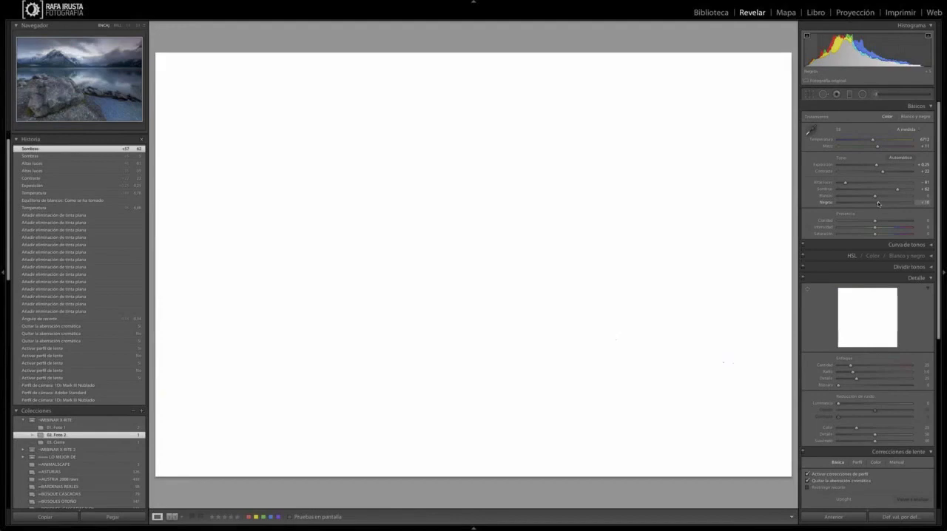
{"action": "left_click_drag", "start_coordinate": [877, 201], "coordinate": [877, 202]}
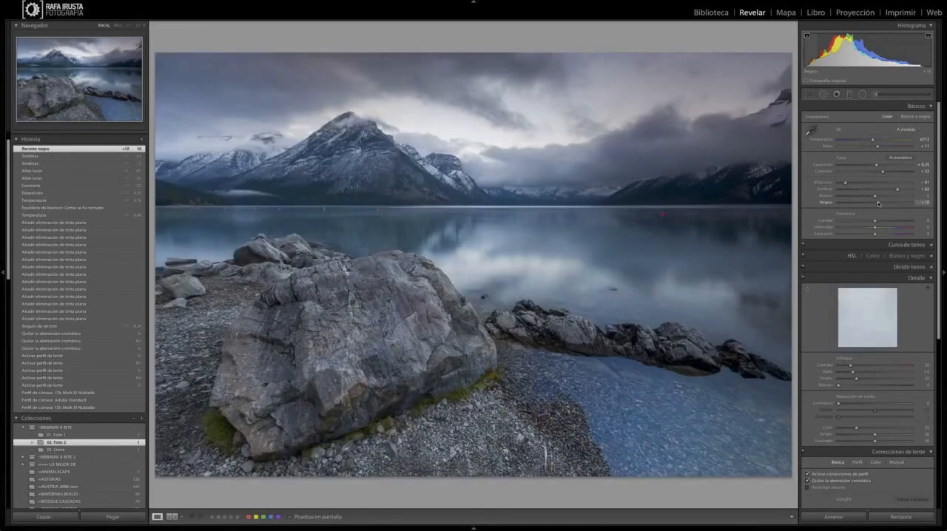
{"action": "left_click_drag", "start_coordinate": [875, 195], "coordinate": [881, 196]}
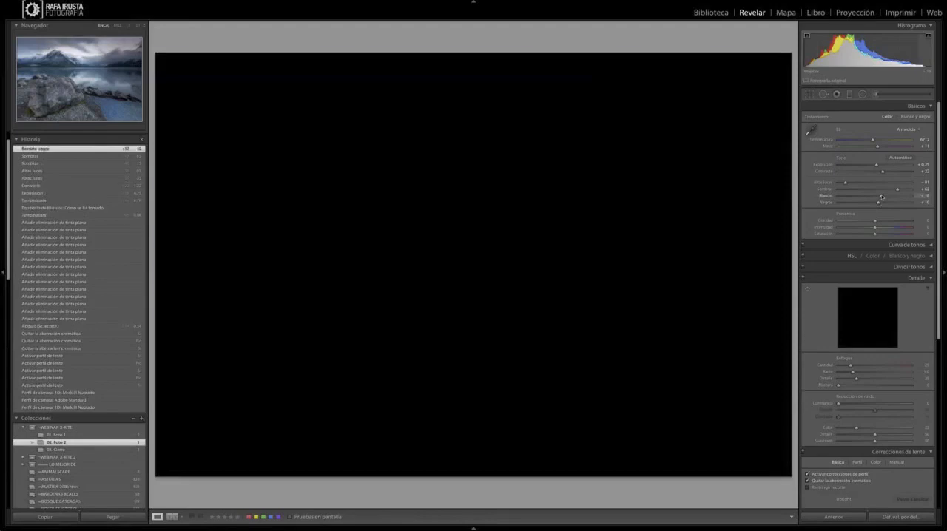
{"action": "left_click_drag", "start_coordinate": [881, 196], "coordinate": [888, 197]}
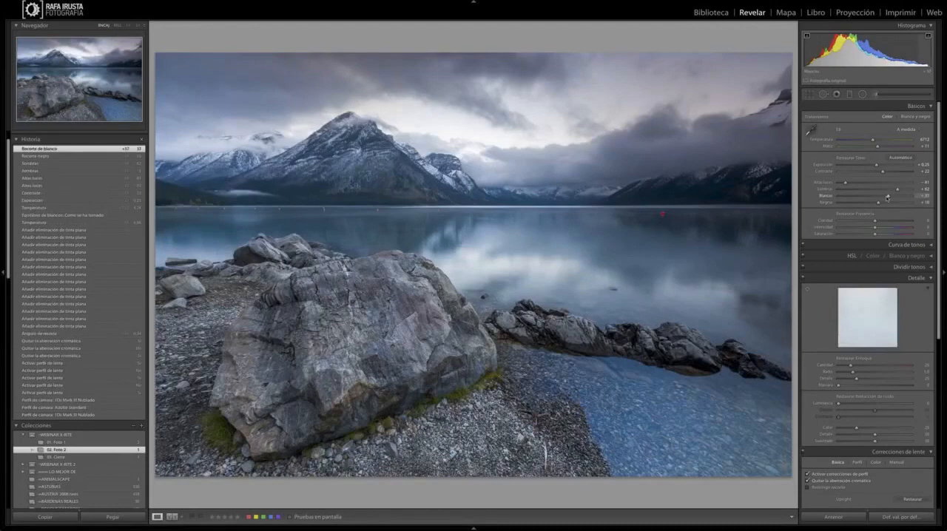
{"action": "left_click_drag", "start_coordinate": [888, 197], "coordinate": [889, 197]}
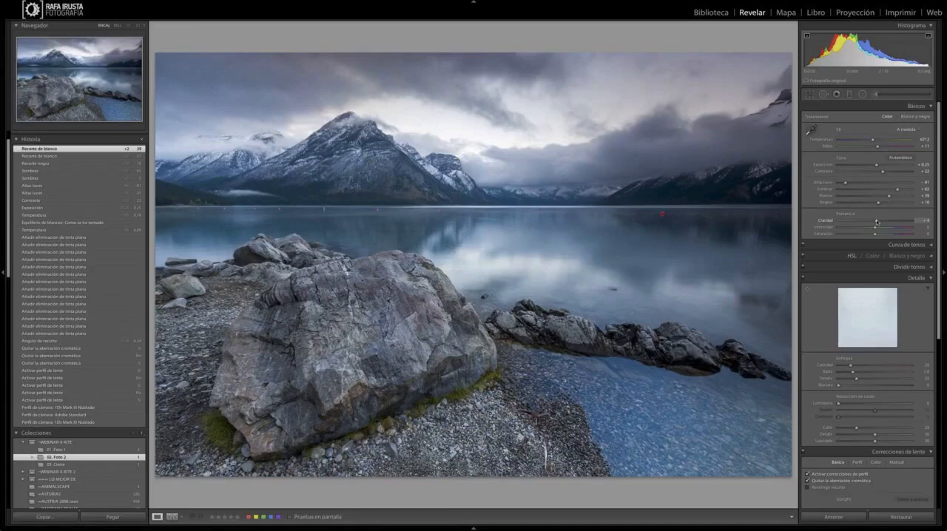
Step: Adjust the photo's presence with clarity +20, vibrance +16 and a slight increase in saturation
{"action": "left_click_drag", "start_coordinate": [877, 221], "coordinate": [881, 221]}
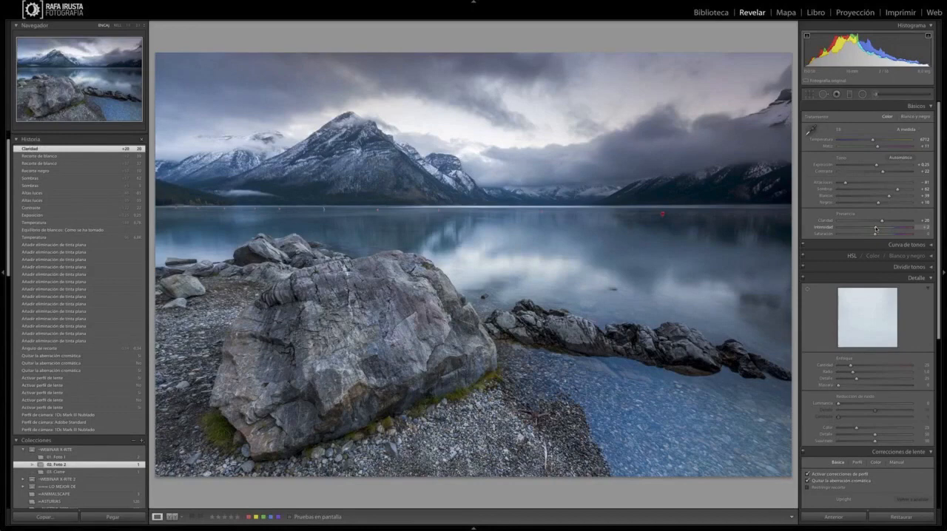
{"action": "left_click_drag", "start_coordinate": [876, 229], "coordinate": [881, 229]}
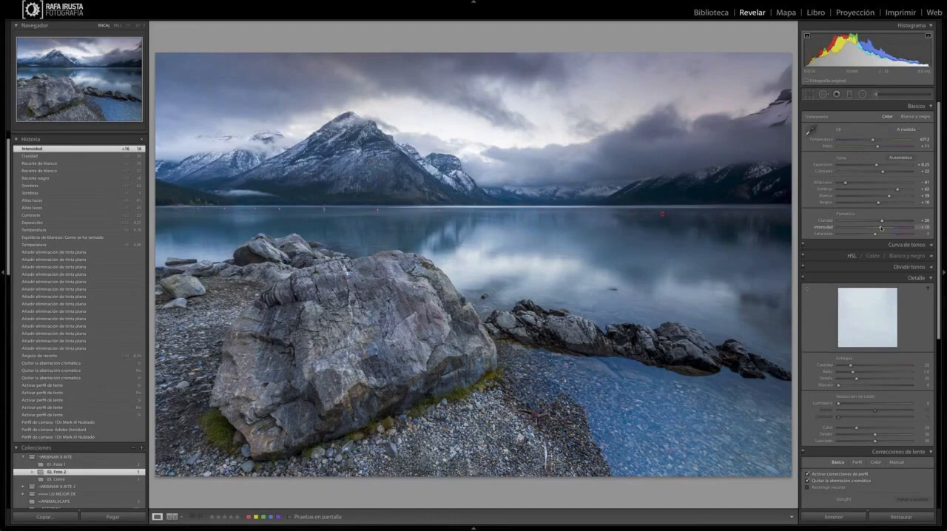
{"action": "left_click_drag", "start_coordinate": [880, 229], "coordinate": [901, 228]}
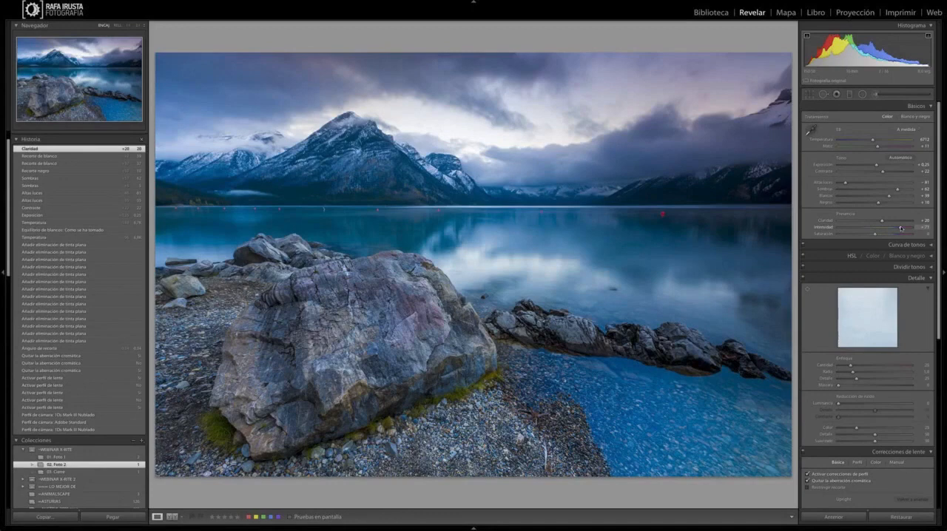
{"action": "left_click_drag", "start_coordinate": [901, 228], "coordinate": [880, 228]}
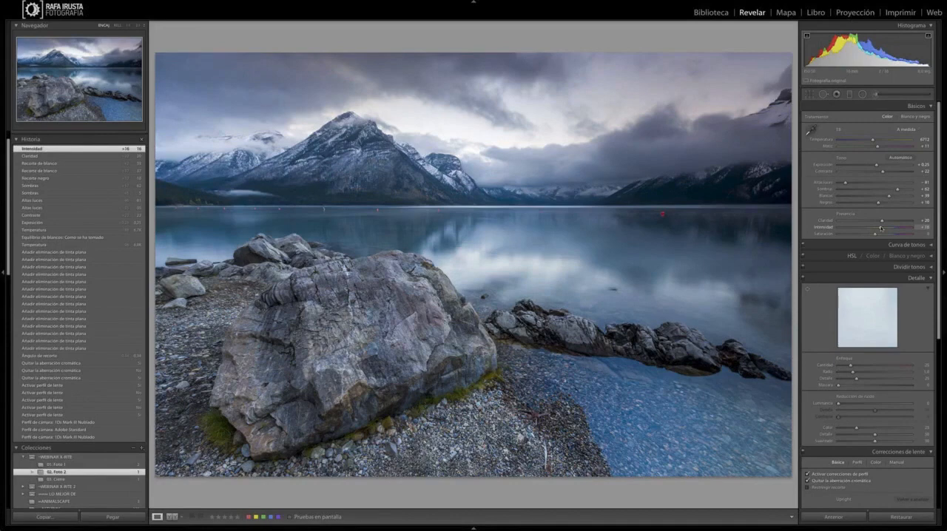
{"action": "left_click_drag", "start_coordinate": [875, 235], "coordinate": [880, 235]}
{"action": "left_click_drag", "start_coordinate": [879, 235], "coordinate": [877, 234]}
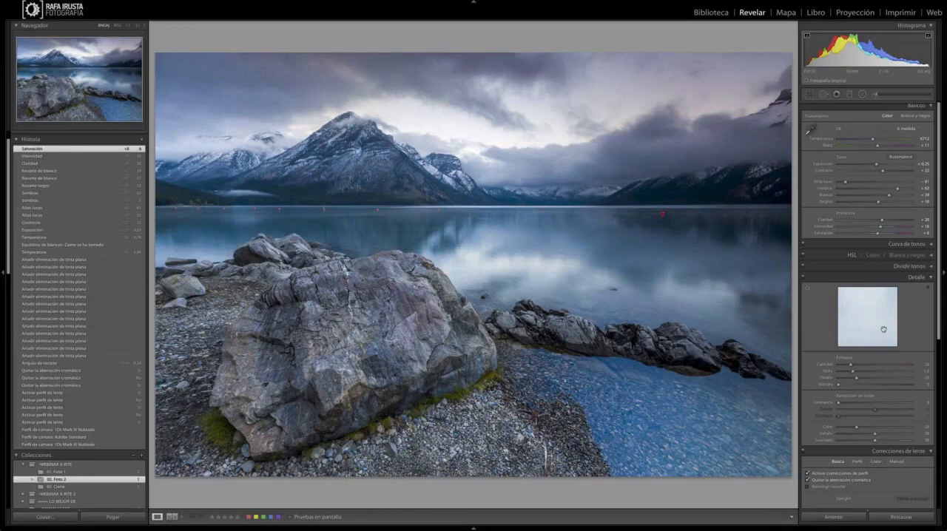
Step: Set the sharpening amount to 51, judging it on the greyscale preview
{"action": "scroll", "coordinate": [883, 329], "scroll_direction": "down", "scroll_amount": 3}
{"action": "left_click", "coordinate": [856, 272], "text": "alt"}
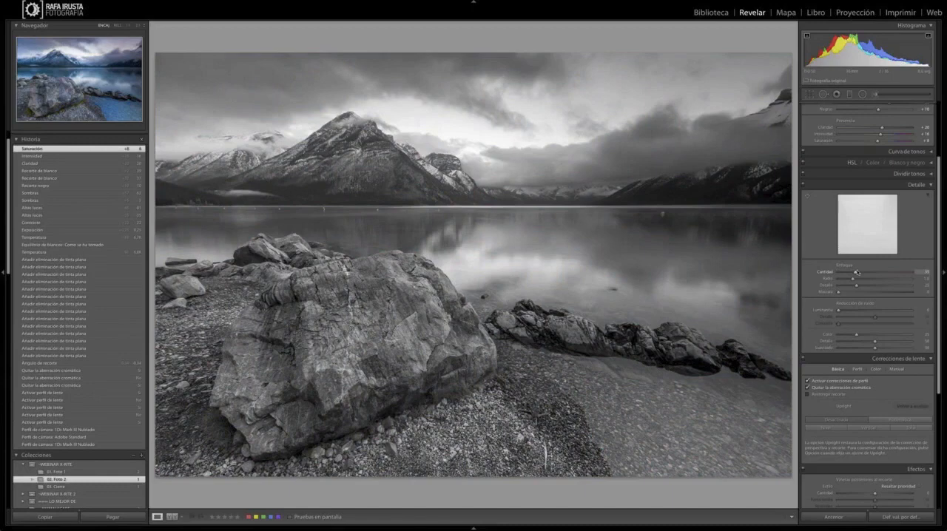
{"action": "left_click_drag", "start_coordinate": [855, 273], "coordinate": [899, 273]}
{"action": "left_click_drag", "start_coordinate": [899, 273], "coordinate": [863, 272]}
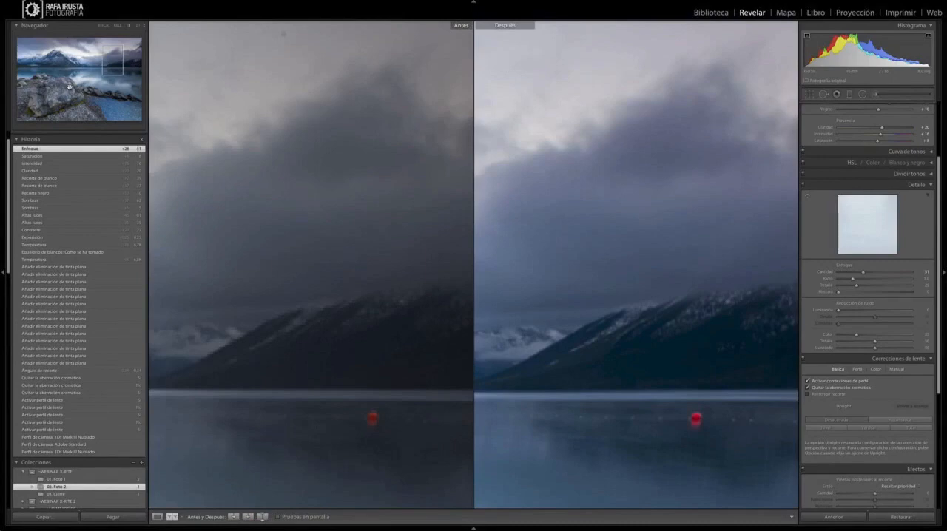
Step: Set the sharpening radius to 0.7 and detail to 45, judging the large rock in a zoomed before-and-after comparison
{"action": "left_click", "coordinate": [68, 85]}
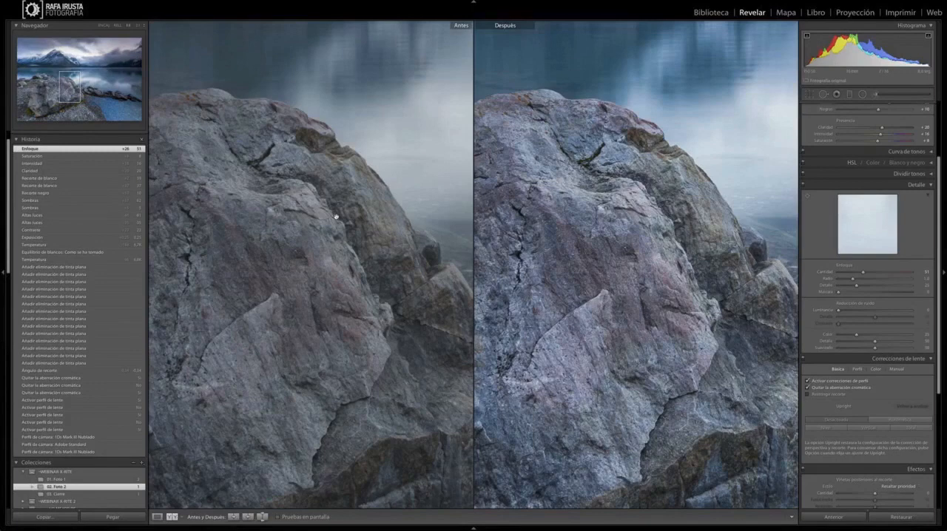
{"action": "left_click_drag", "start_coordinate": [852, 278], "coordinate": [836, 280]}
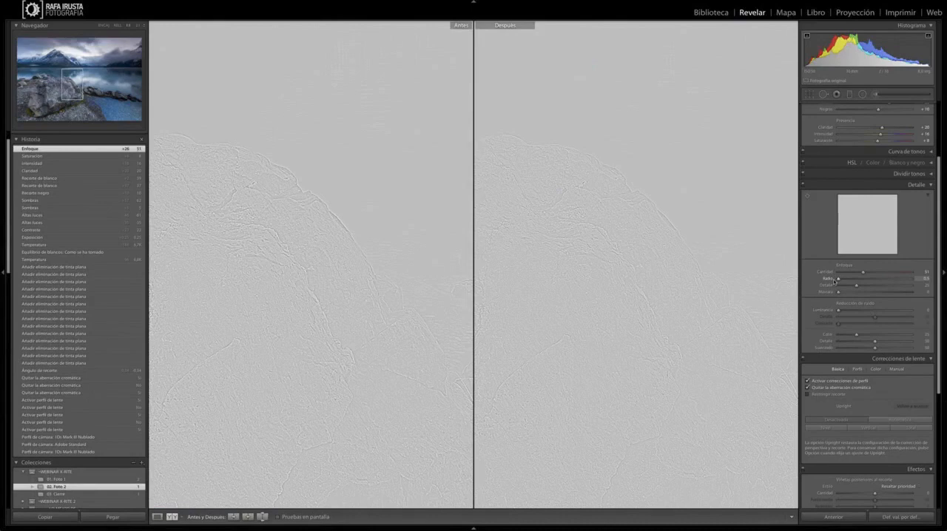
{"action": "left_click_drag", "start_coordinate": [833, 281], "coordinate": [839, 281]}
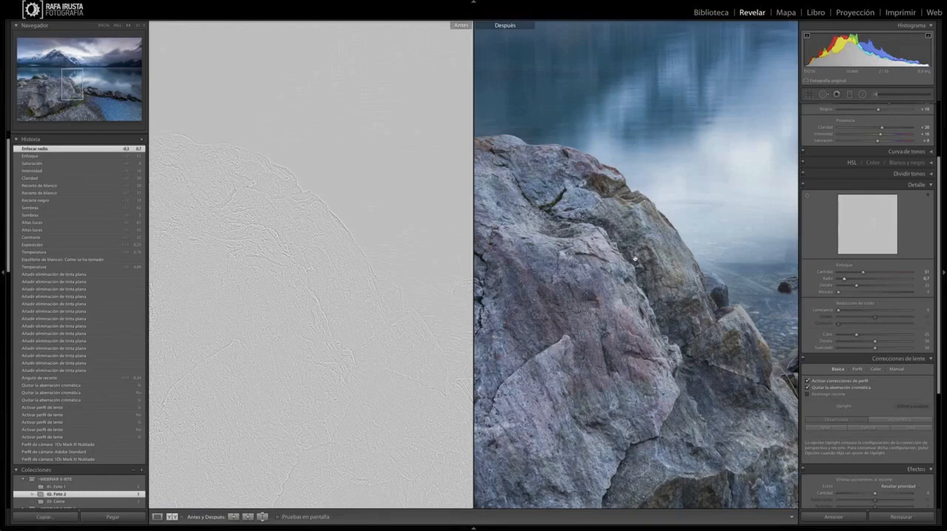
{"action": "left_click_drag", "start_coordinate": [857, 285], "coordinate": [864, 287]}
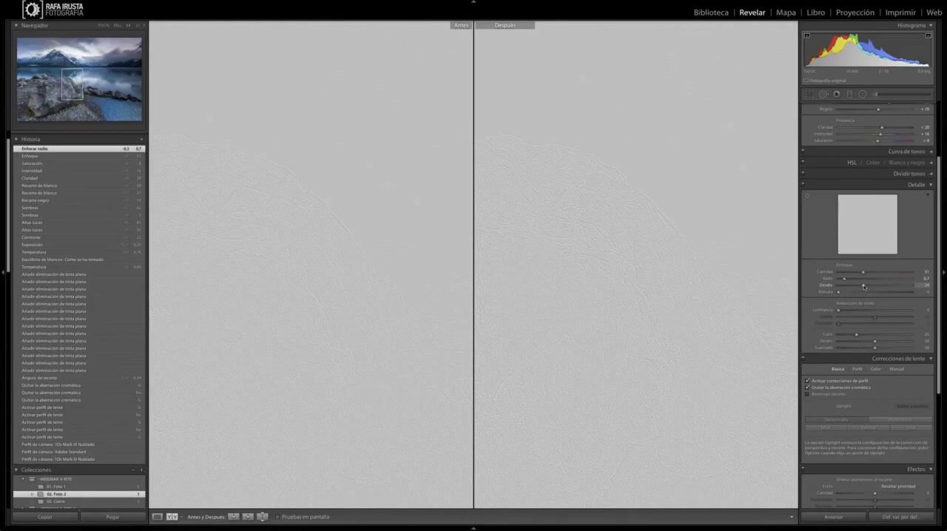
{"action": "left_click_drag", "start_coordinate": [863, 286], "coordinate": [871, 286]}
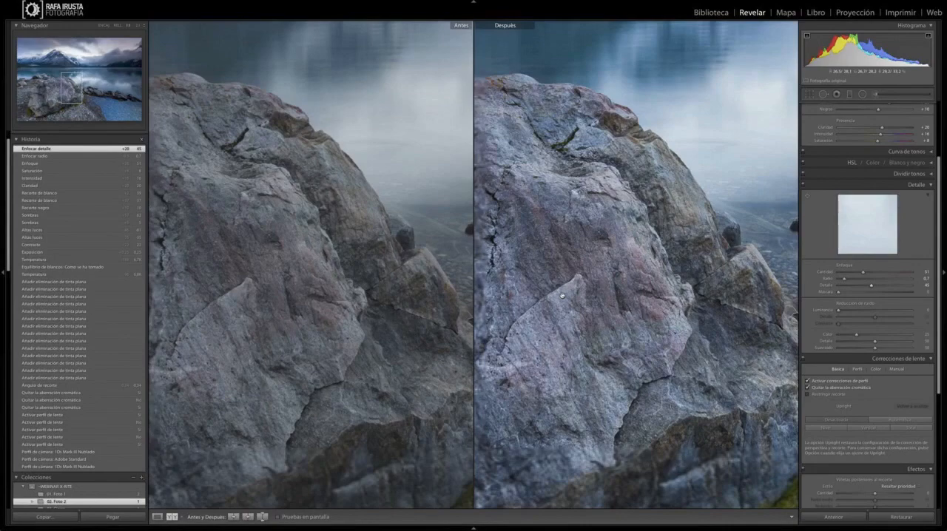
{"action": "key", "text": "y"}
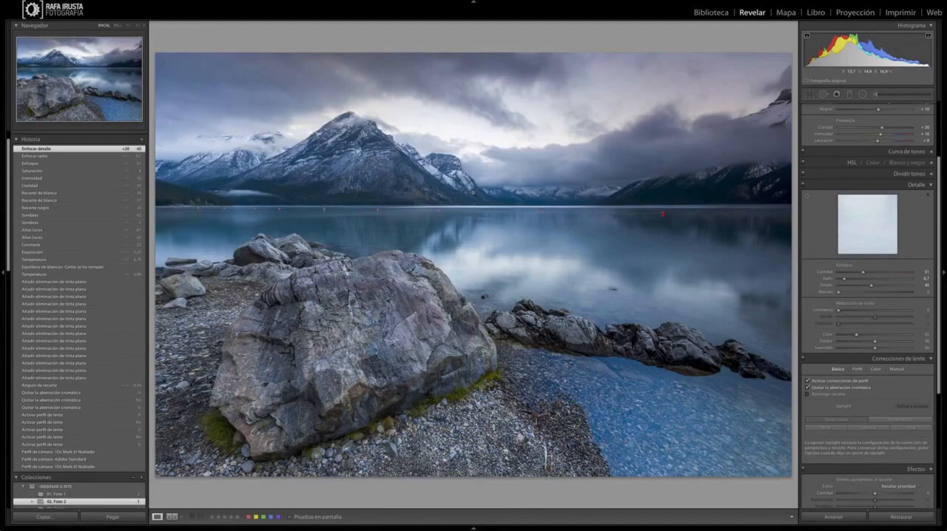
Step: Set the sharpening masking to 78, using the mask preview to limit sharpening to the rocks and mountain edges
{"action": "left_click", "coordinate": [845, 292], "text": "alt"}
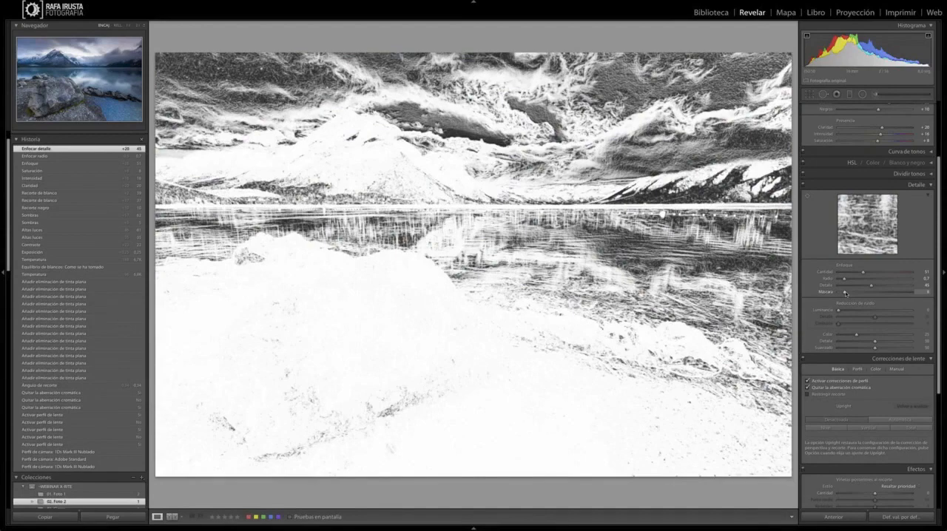
{"action": "left_click_drag", "start_coordinate": [846, 292], "coordinate": [882, 293]}
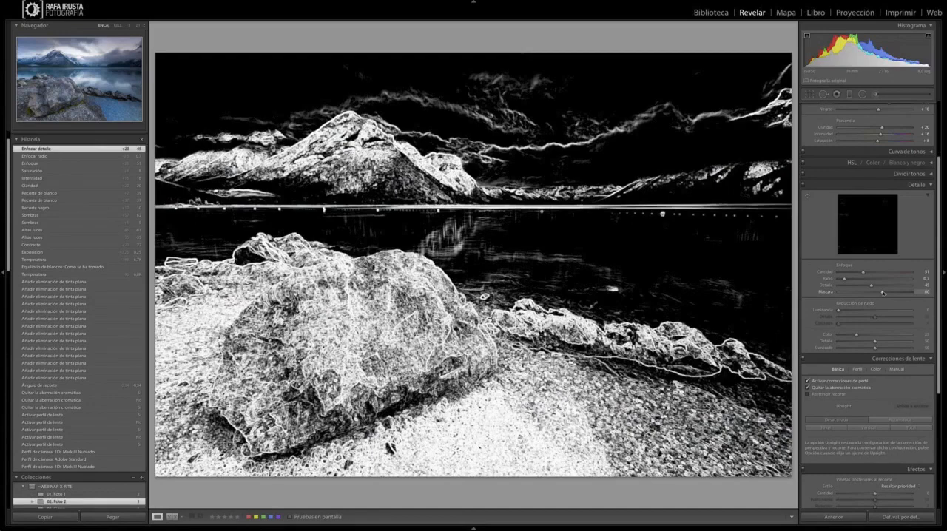
{"action": "left_click_drag", "start_coordinate": [882, 293], "coordinate": [895, 292]}
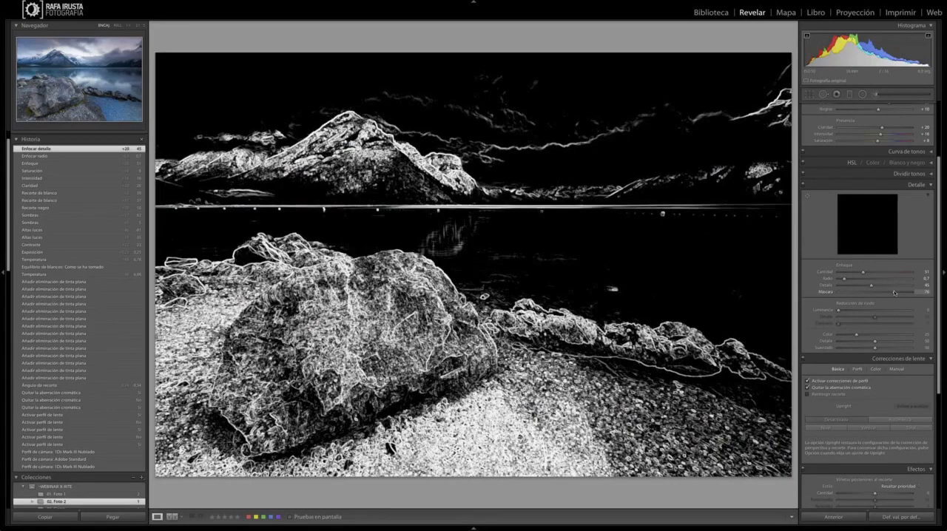
{"action": "left_click_drag", "start_coordinate": [894, 292], "coordinate": [894, 292]}
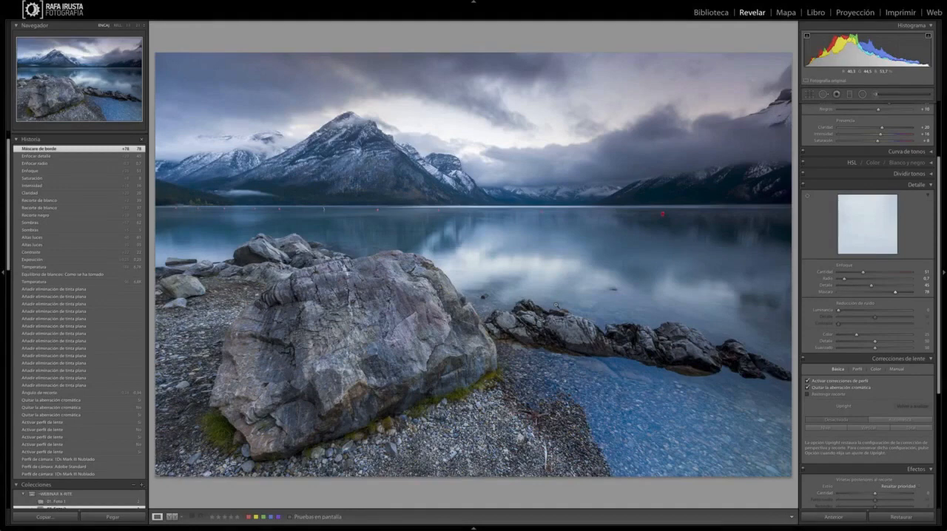
Step: Brush an exposure boost of 0.40 over the dark mountainside on the far shore and its reflection in the lake
{"action": "key", "text": "k"}
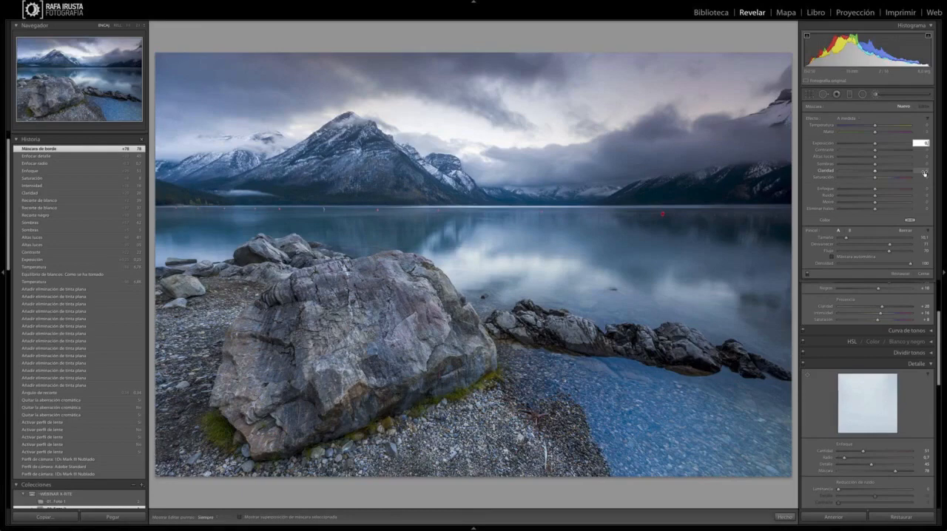
{"action": "type", "text": "4"}
{"action": "key", "text": "Return"}
{"action": "scroll", "coordinate": [657, 200], "scroll_direction": "down", "scroll_amount": 1}
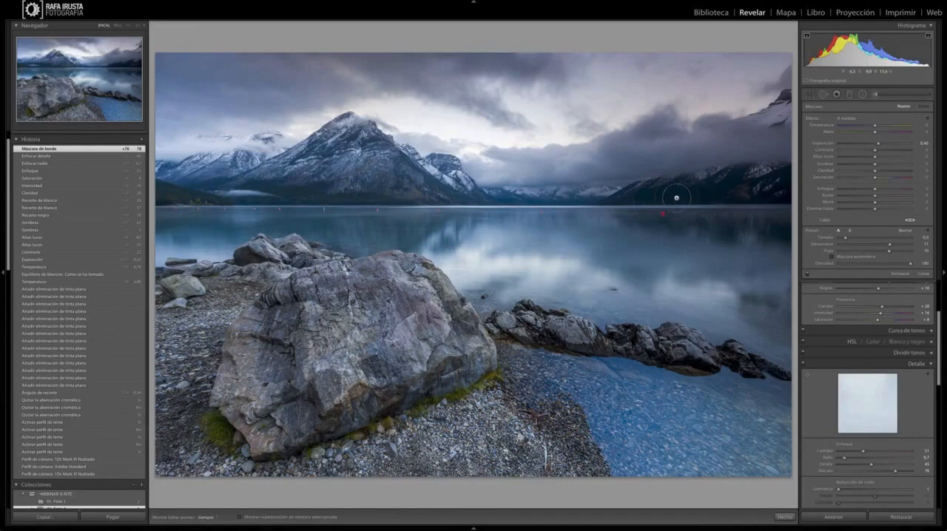
{"action": "scroll", "coordinate": [676, 198], "scroll_direction": "up", "scroll_amount": 1}
{"action": "key", "text": "h"}
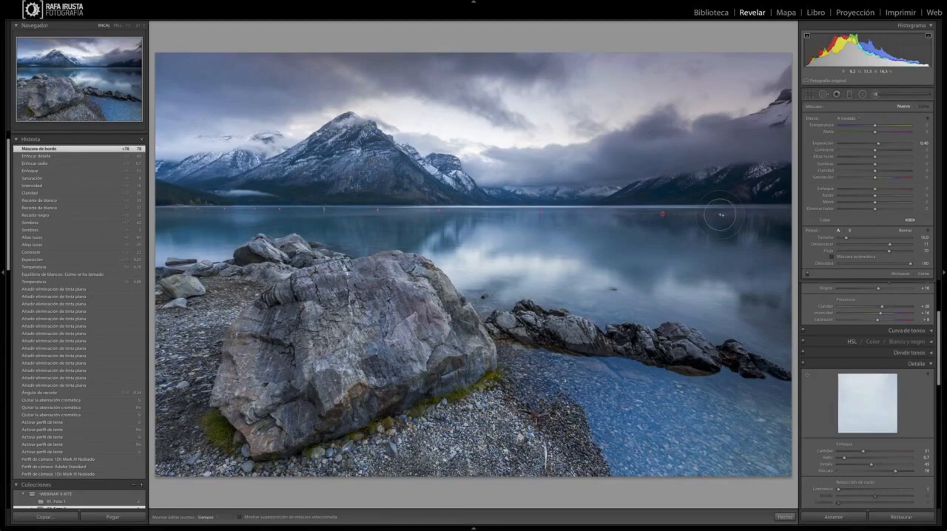
{"action": "left_click_drag", "start_coordinate": [721, 214], "coordinate": [616, 200]}
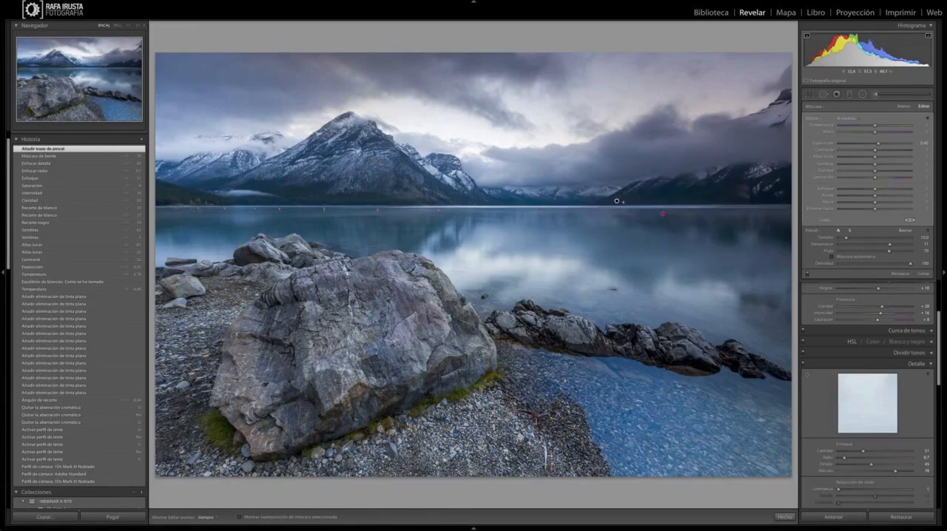
{"action": "key", "text": "ctrl+z"}
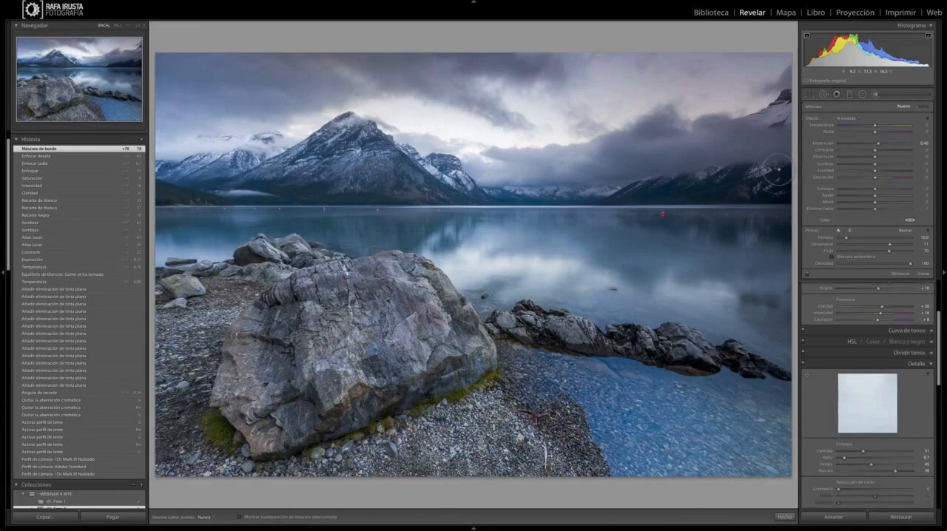
{"action": "key", "text": "h"}
{"action": "left_click_drag", "start_coordinate": [720, 214], "coordinate": [627, 207]}
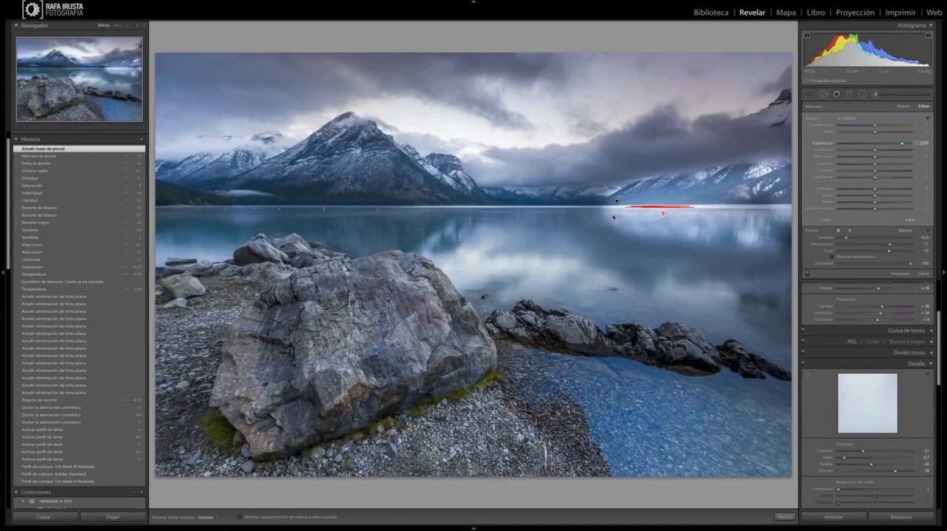
Step: Refine the brushed area's exposure to 0.52, trying a stronger exposure and lower highlights along the way
{"action": "left_click_drag", "start_coordinate": [902, 143], "coordinate": [896, 144]}
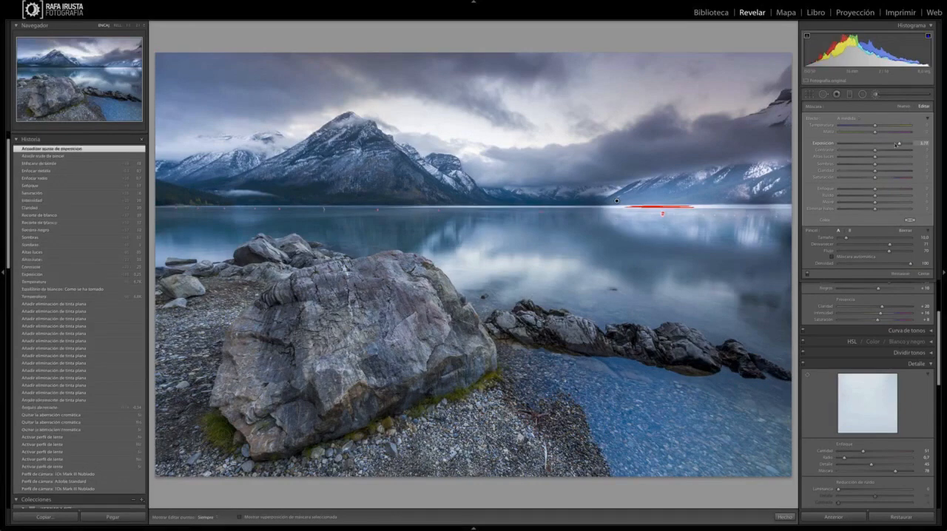
{"action": "key", "text": "shift+Up"}
{"action": "left_click_drag", "start_coordinate": [897, 144], "coordinate": [879, 144]}
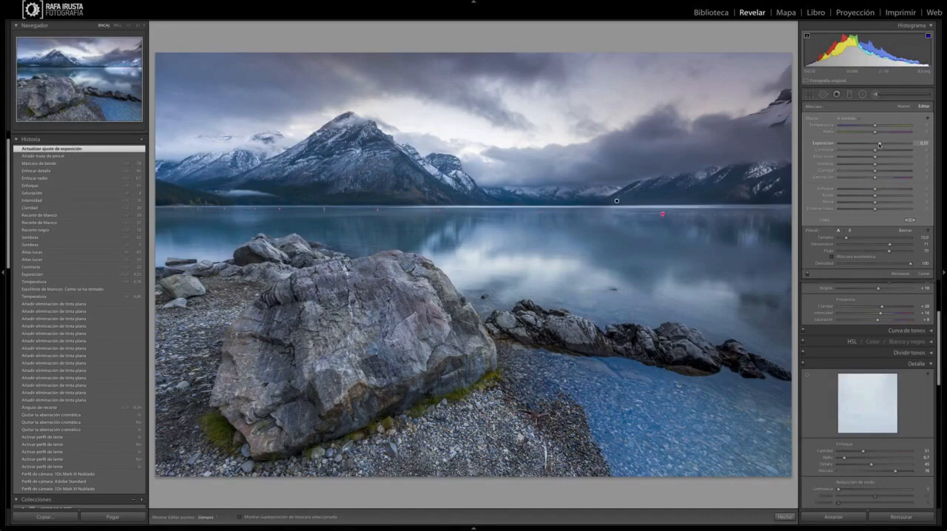
{"action": "left_click_drag", "start_coordinate": [879, 144], "coordinate": [878, 144]}
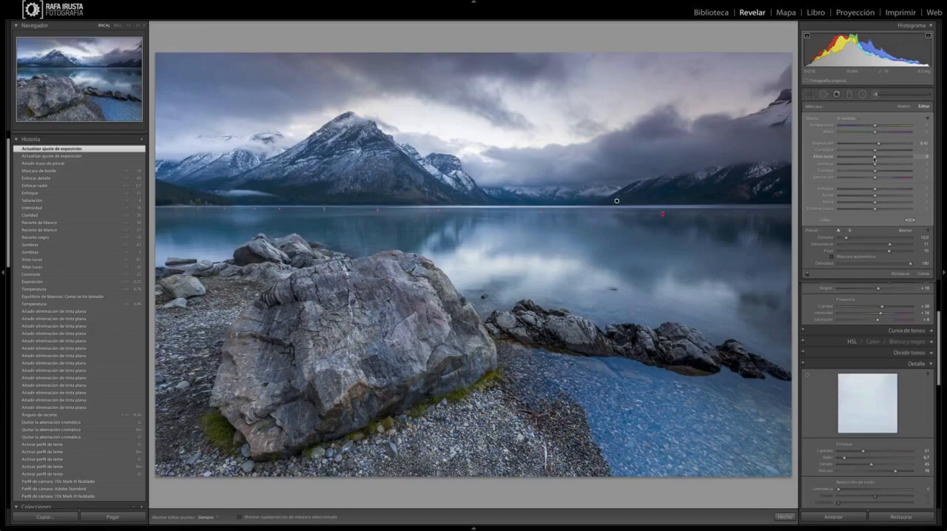
{"action": "left_click_drag", "start_coordinate": [875, 157], "coordinate": [822, 158]}
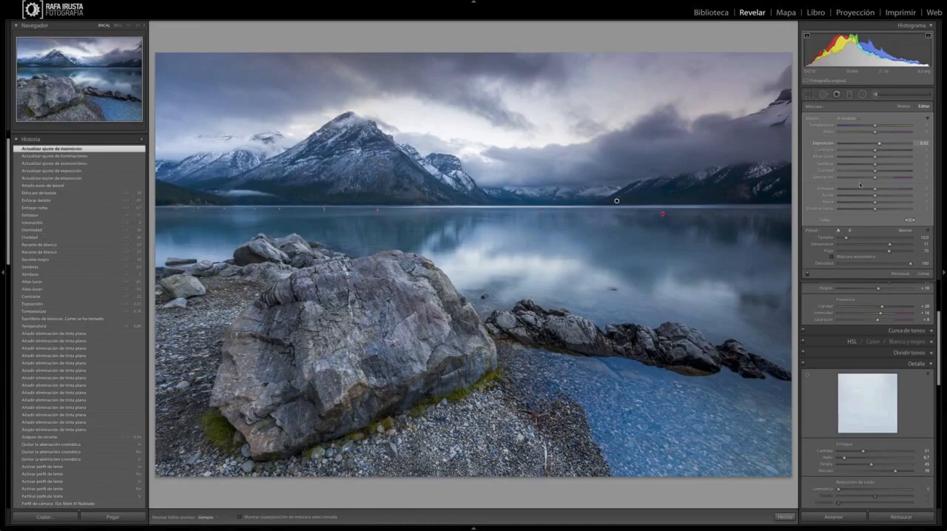
Step: Compare the photo with and without the brush adjustment on the far mountainside
{"action": "left_click", "coordinate": [808, 275]}
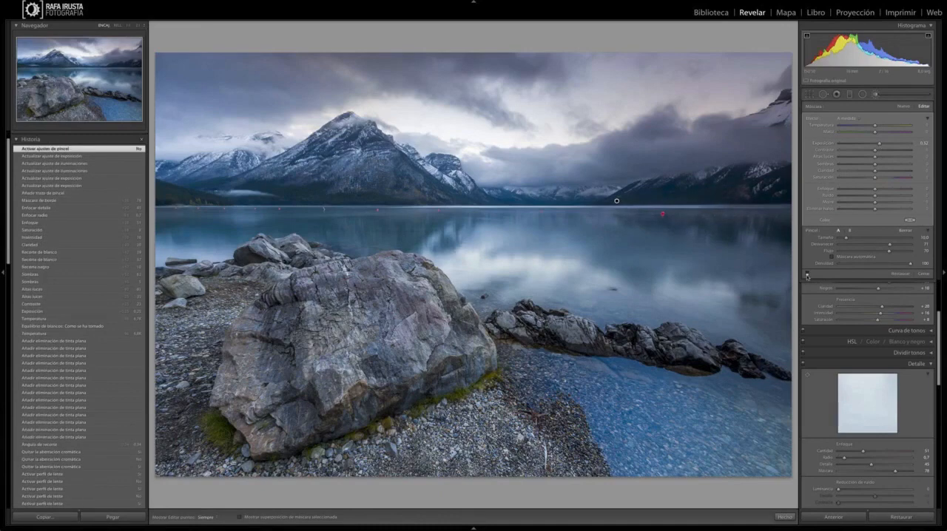
{"action": "left_click", "coordinate": [808, 275]}
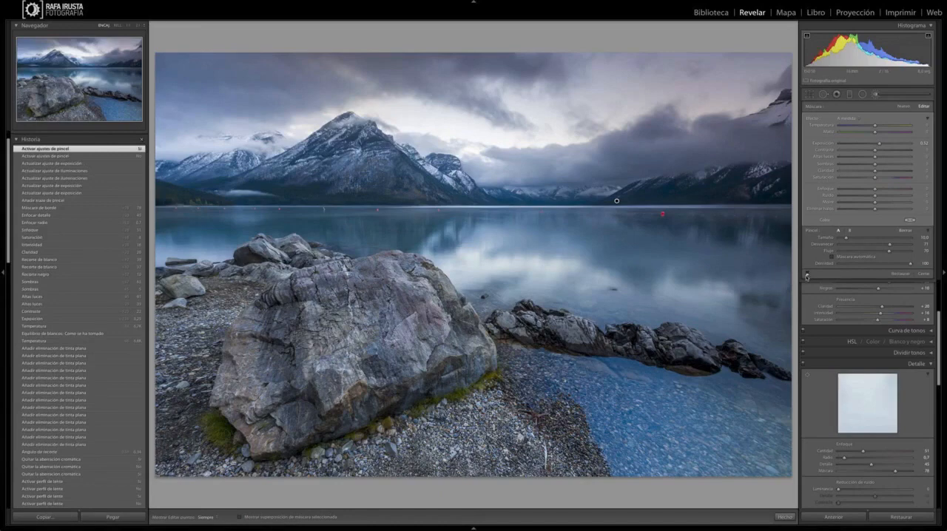
{"action": "left_click", "coordinate": [807, 275]}
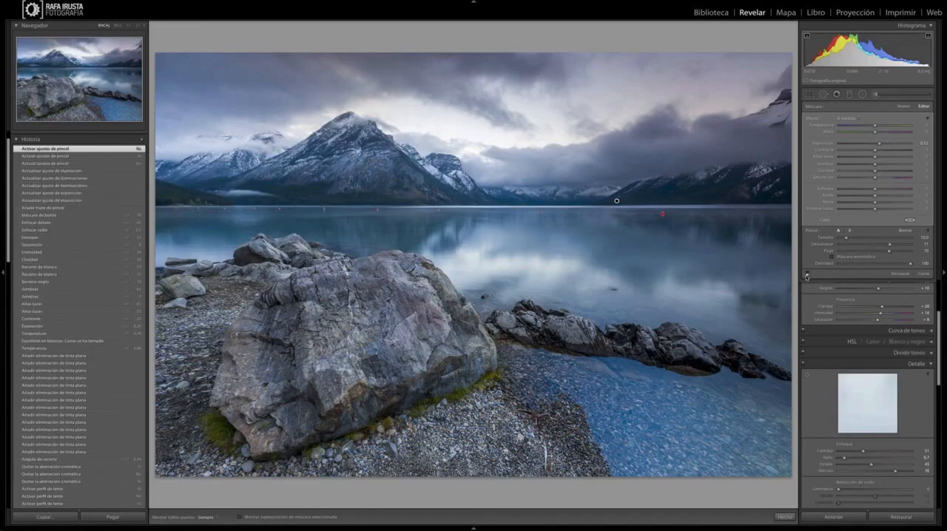
{"action": "left_click", "coordinate": [807, 275]}
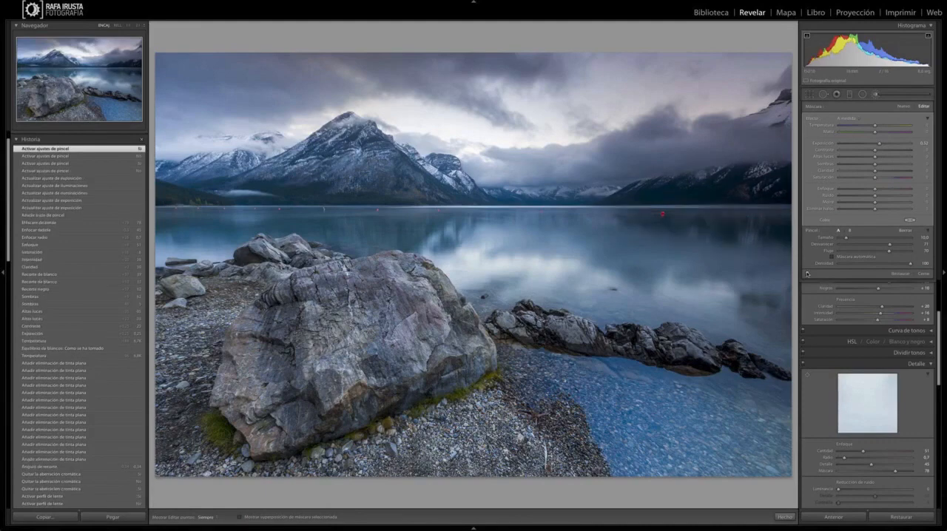
Step: Try brushing the dark rocks in the shallow water with automatic masking enabled, checking the coverage with the mask overlay
{"action": "left_click", "coordinate": [831, 257]}
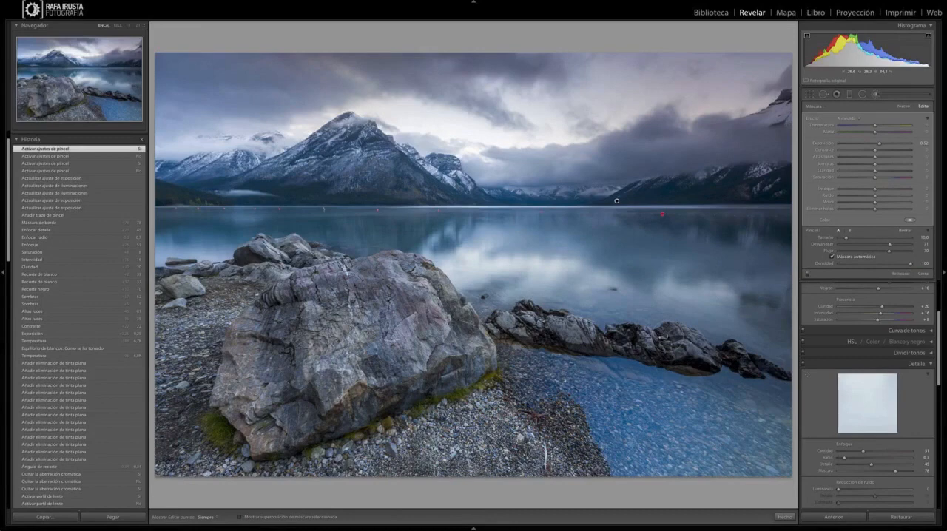
{"action": "key", "text": "h"}
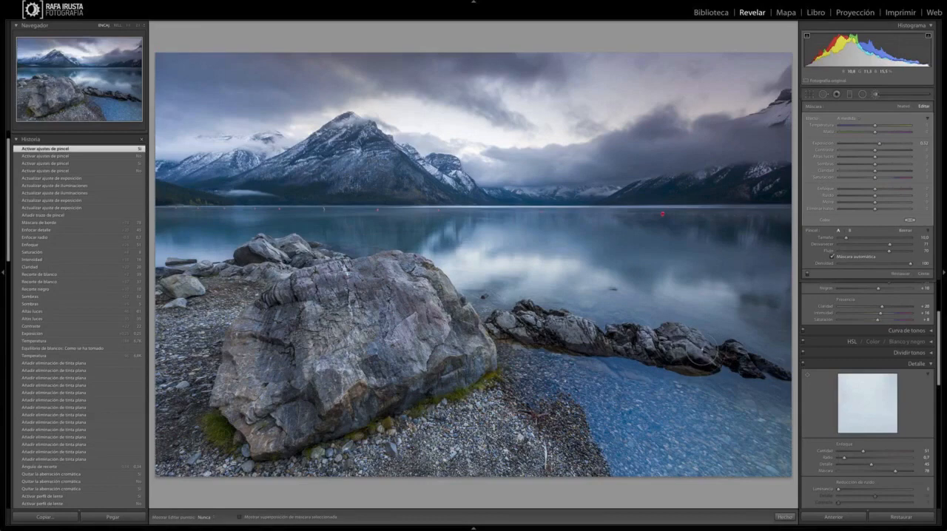
{"action": "key", "text": "h"}
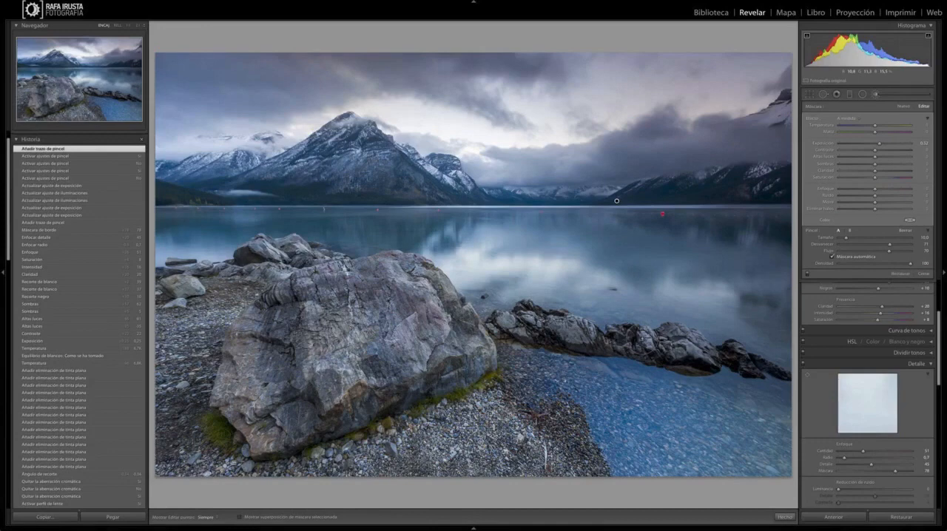
{"action": "key", "text": "o"}
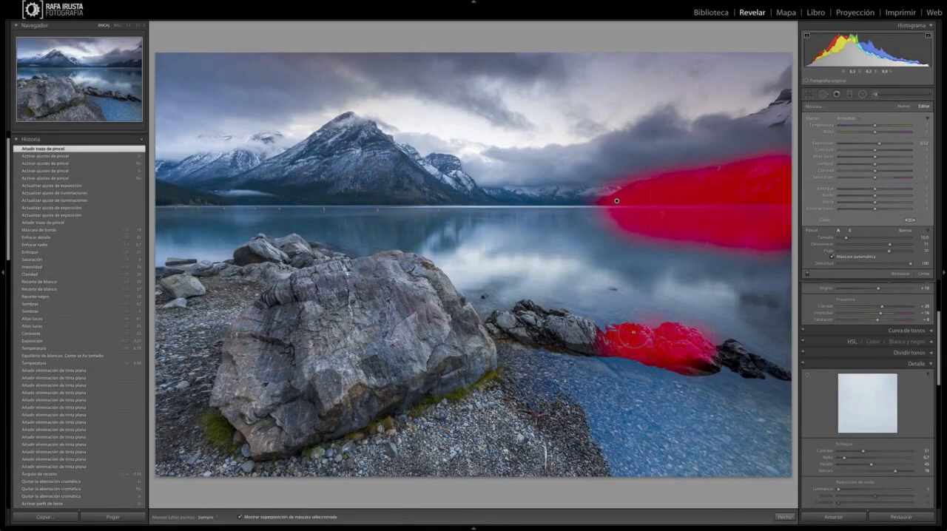
Step: Undo the brush stroke over the rocks, hide the mask overlay and leave the adjustment brush
{"action": "key", "text": "ctrl+z"}
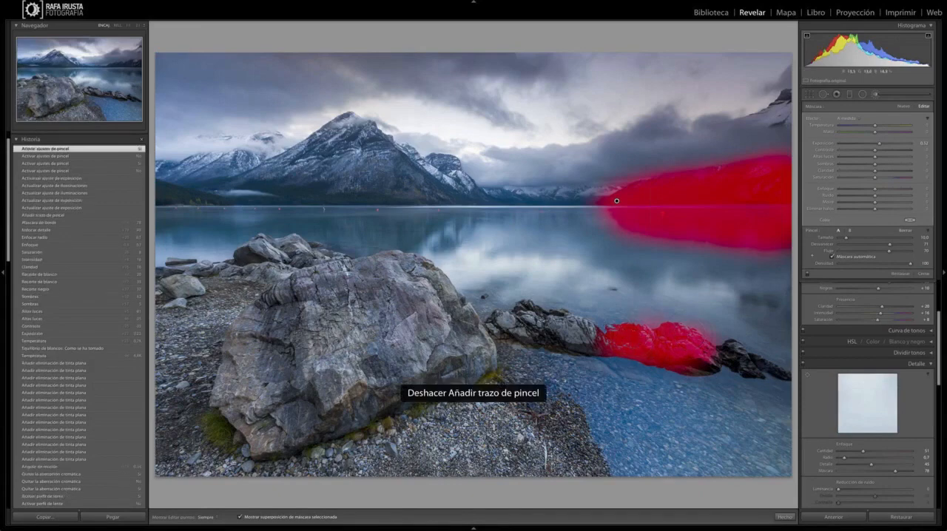
{"action": "key", "text": "ctrl+z"}
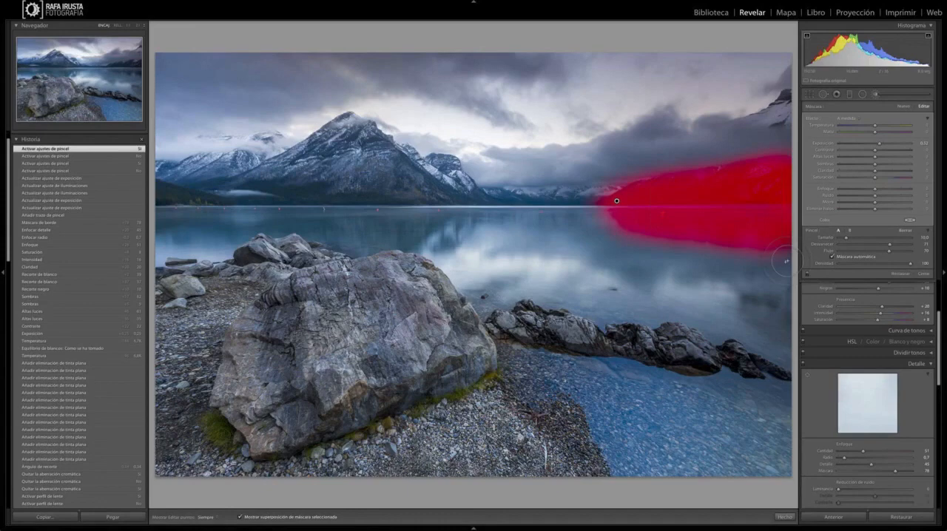
{"action": "key", "text": "o"}
{"action": "key", "text": "o"}
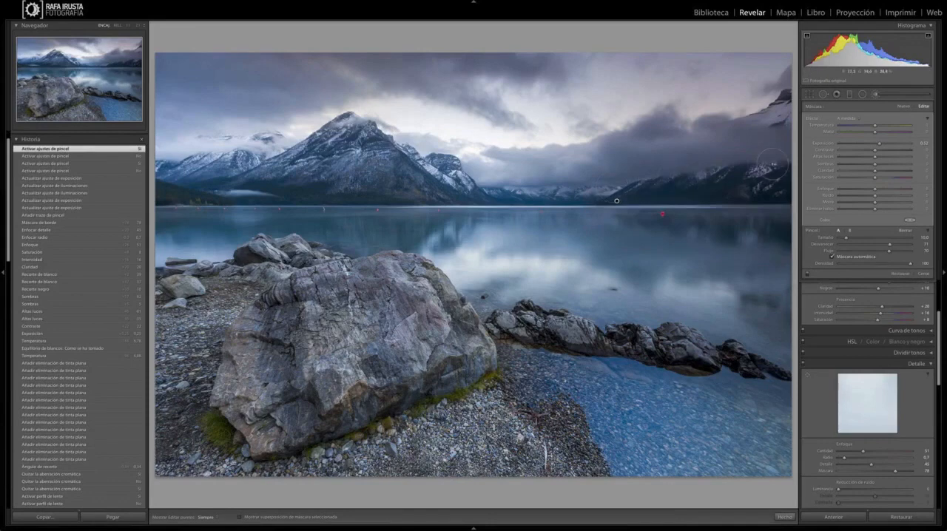
{"action": "key", "text": "k"}
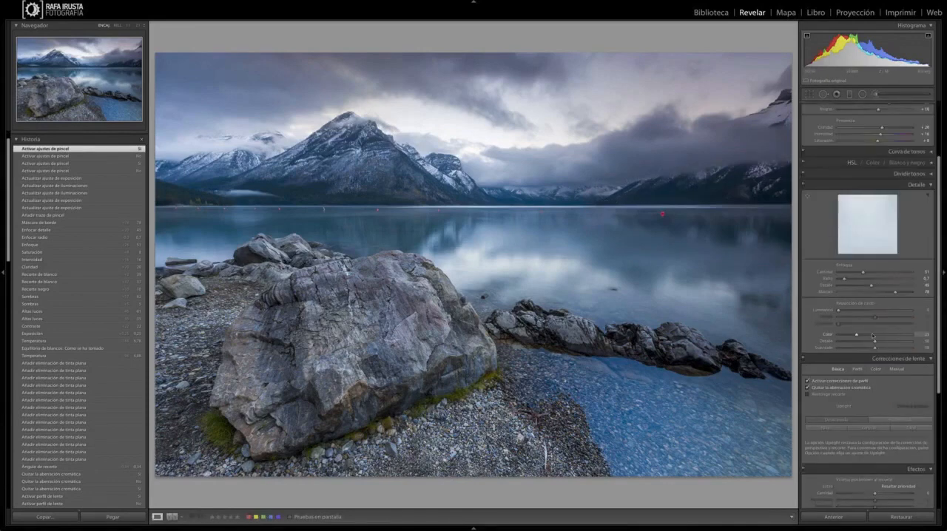
Step: Add a highlight-priority post-crop vignette with amount -15 and midpoint 100
{"action": "scroll", "coordinate": [872, 336], "scroll_direction": "down", "scroll_amount": 1}
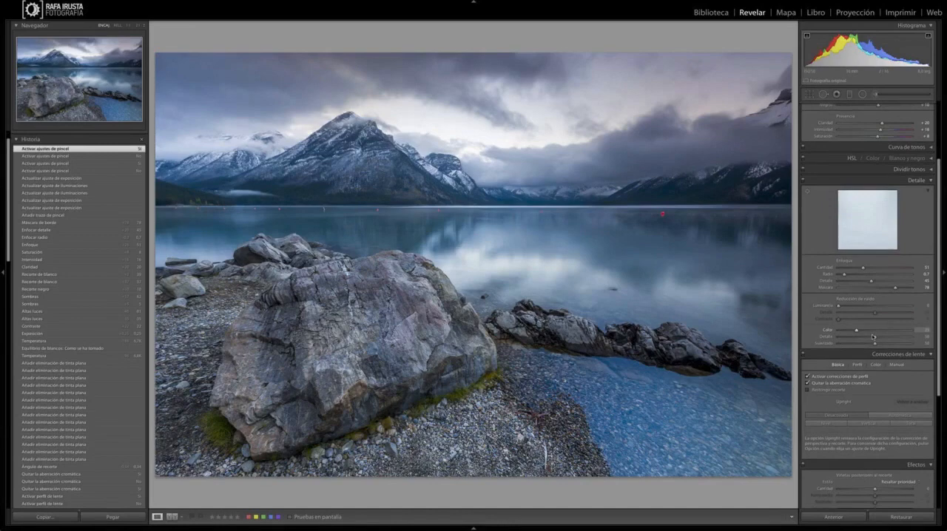
{"action": "scroll", "coordinate": [939, 368], "scroll_direction": "down", "scroll_amount": 5}
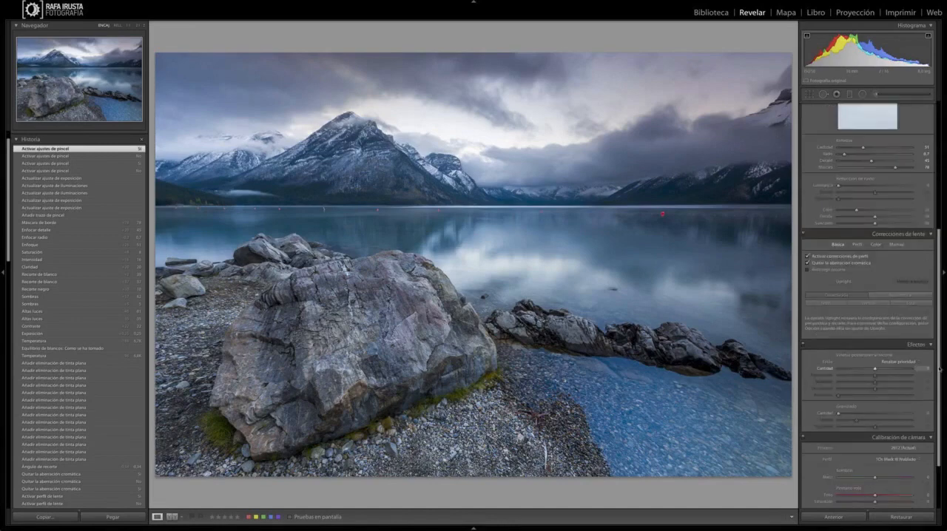
{"action": "left_click_drag", "start_coordinate": [940, 369], "coordinate": [939, 370]}
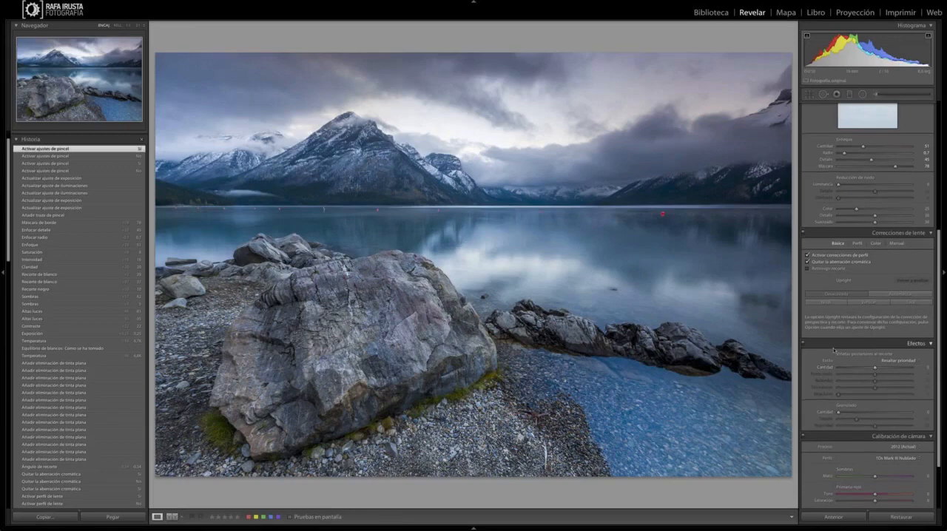
{"action": "scroll", "coordinate": [833, 350], "scroll_direction": "down", "scroll_amount": 3}
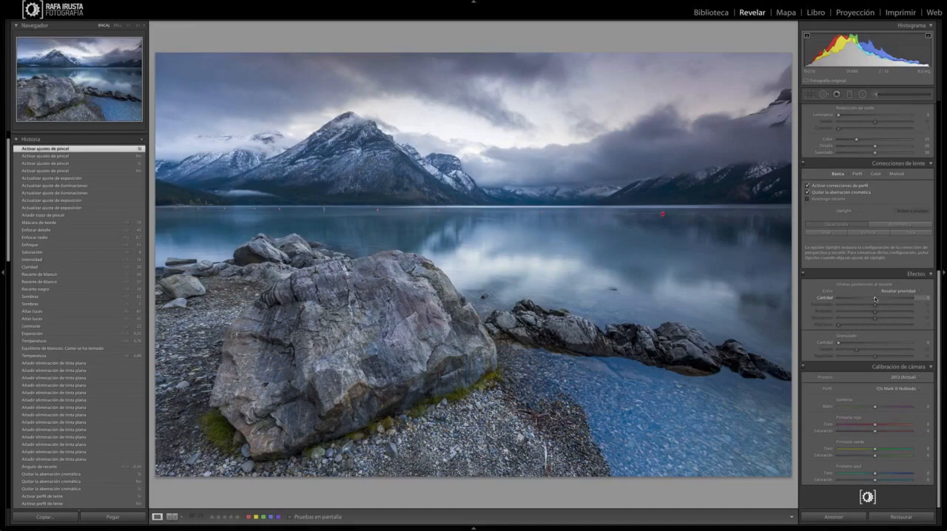
{"action": "left_click_drag", "start_coordinate": [875, 298], "coordinate": [874, 298]}
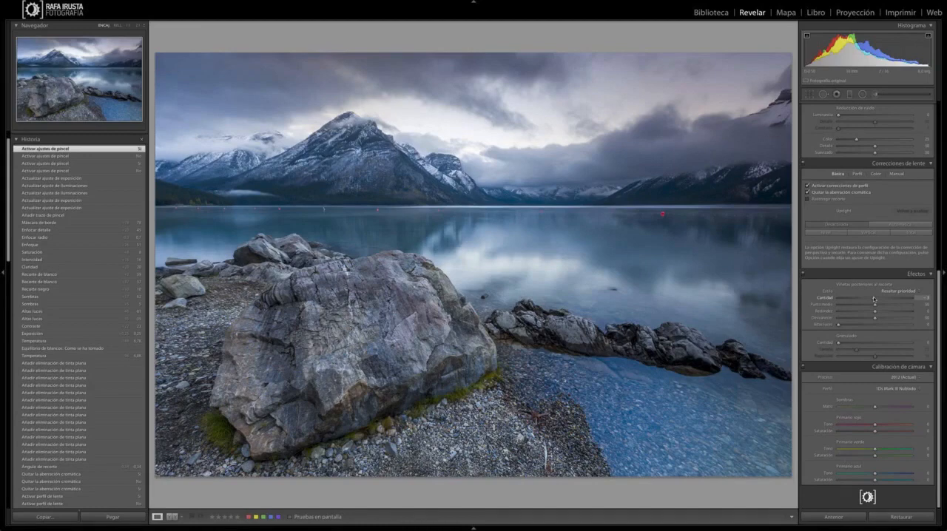
{"action": "left_click_drag", "start_coordinate": [874, 298], "coordinate": [866, 299]}
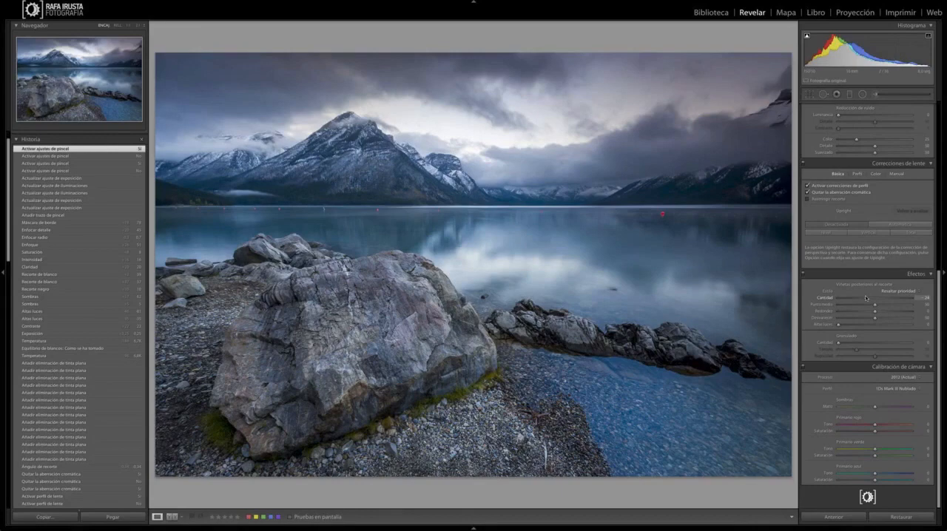
{"action": "left_click_drag", "start_coordinate": [865, 298], "coordinate": [870, 297]}
{"action": "left_click_drag", "start_coordinate": [875, 305], "coordinate": [918, 304]}
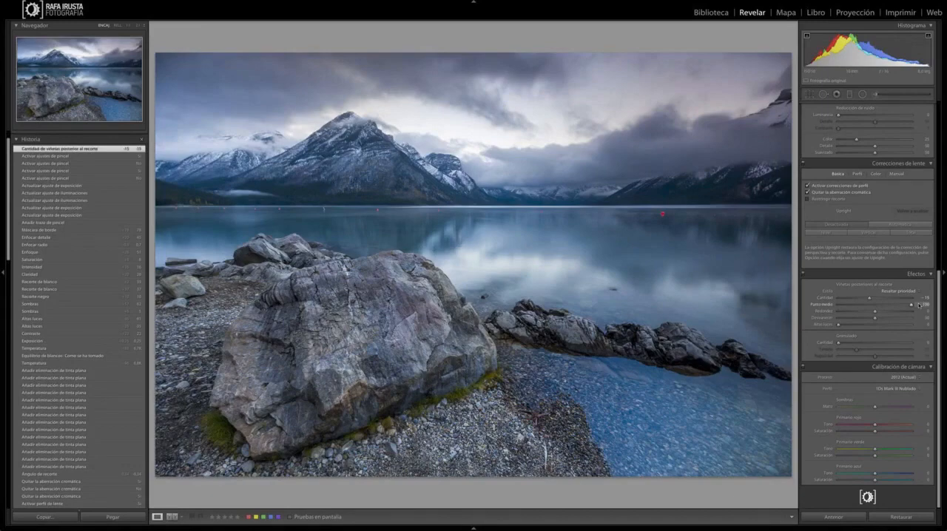
Step: Compare the original and developed versions of the lake photo side by side with the panels hidden
{"action": "key", "text": "Tab"}
{"action": "key", "text": "y"}
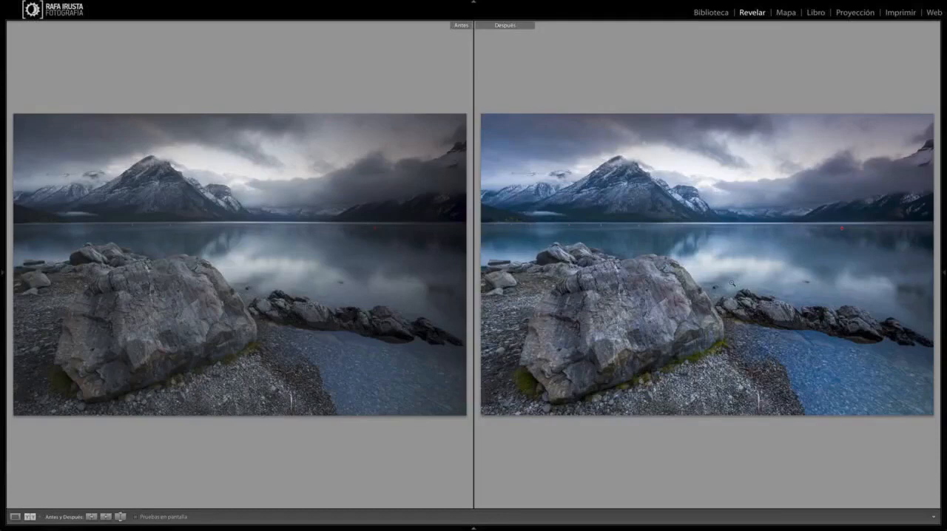
{"action": "key", "text": "y"}
{"action": "key", "text": "Tab"}
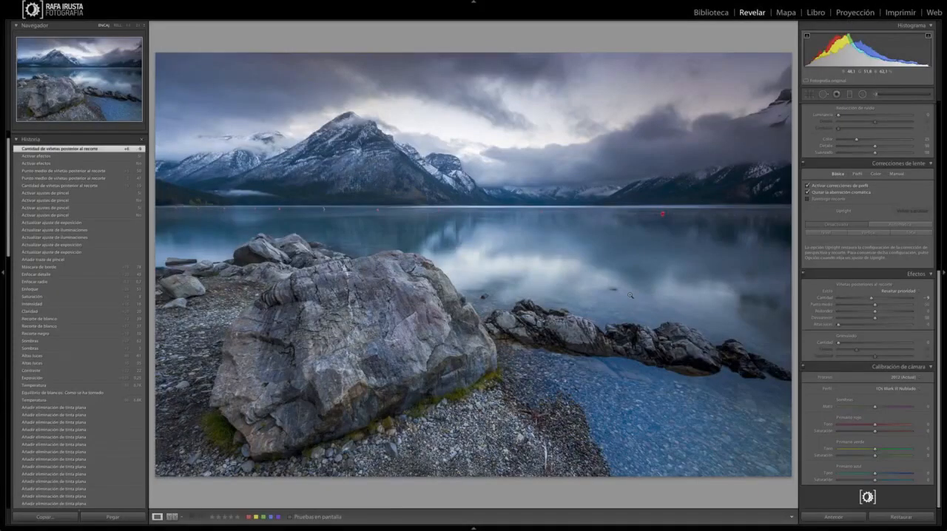